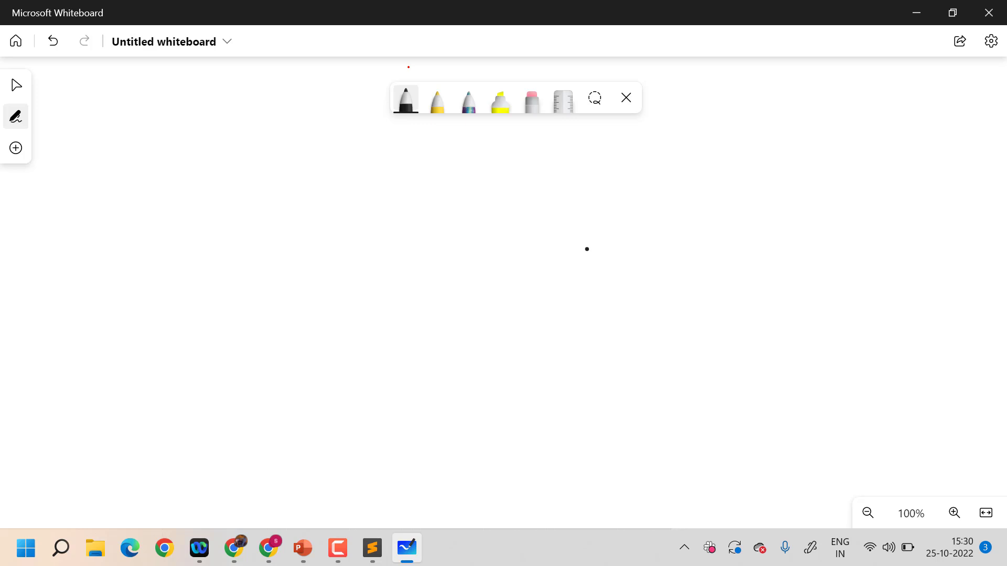
Draw two black boxes one above the other and label each one "ec2"
{"action": "mouse_move", "coordinate": [709, 163]}
{"action": "left_mouse_down"}
{"action": "mouse_move", "coordinate": [700, 287]}
{"action": "mouse_move", "coordinate": [855, 171]}
{"action": "mouse_move", "coordinate": [786, 280]}
{"action": "mouse_move", "coordinate": [700, 287]}
{"action": "left_mouse_up"}
{"action": "mouse_move", "coordinate": [708, 369]}
{"action": "left_mouse_down"}
{"action": "mouse_move", "coordinate": [694, 466]}
{"action": "mouse_move", "coordinate": [867, 481]}
{"action": "mouse_move", "coordinate": [696, 483]}
{"action": "left_mouse_up"}
{"action": "mouse_move", "coordinate": [769, 216]}
{"action": "left_mouse_down"}
{"action": "mouse_move", "coordinate": [751, 235]}
{"action": "mouse_move", "coordinate": [773, 239]}
{"action": "left_mouse_up"}
{"action": "mouse_move", "coordinate": [792, 211]}
{"action": "left_mouse_down"}
{"action": "mouse_move", "coordinate": [793, 235]}
{"action": "mouse_move", "coordinate": [827, 239]}
{"action": "left_mouse_up"}
{"action": "left_click_drag", "start_coordinate": [772, 403], "coordinate": [776, 433]}
{"action": "mouse_move", "coordinate": [802, 402]}
{"action": "left_mouse_down"}
{"action": "mouse_move", "coordinate": [806, 424]}
{"action": "mouse_move", "coordinate": [834, 423]}
{"action": "left_mouse_up"}
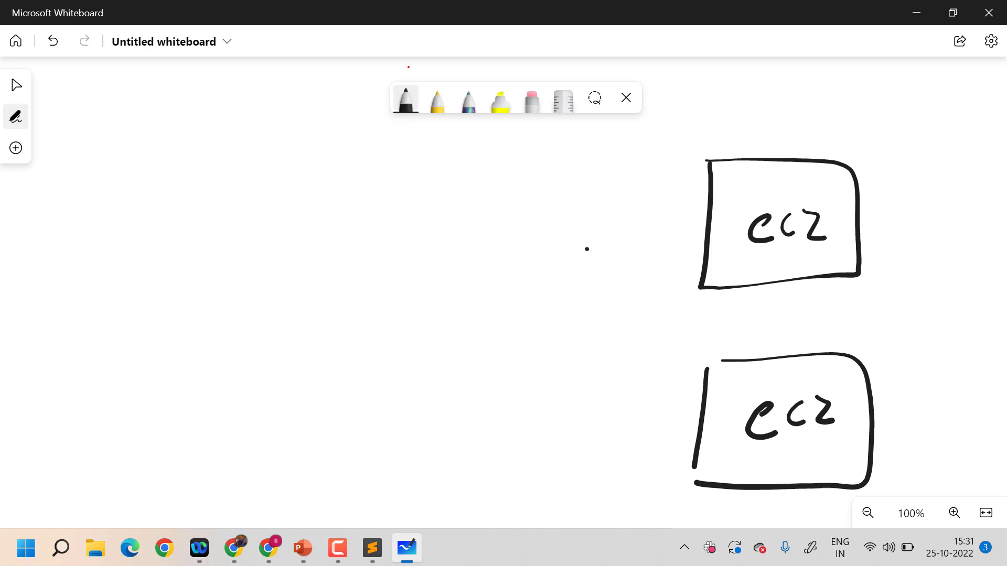
Draw an arrow out of each ec2 box, labelling the upper one "Search" and the lower one "Users"
{"action": "mouse_move", "coordinate": [816, 162]}
{"action": "left_mouse_down"}
{"action": "mouse_move", "coordinate": [843, 135]}
{"action": "mouse_move", "coordinate": [878, 133]}
{"action": "mouse_move", "coordinate": [864, 161]}
{"action": "mouse_move", "coordinate": [918, 148]}
{"action": "mouse_move", "coordinate": [935, 128]}
{"action": "mouse_move", "coordinate": [939, 136]}
{"action": "left_mouse_up"}
{"action": "left_click_drag", "start_coordinate": [960, 98], "coordinate": [972, 125]}
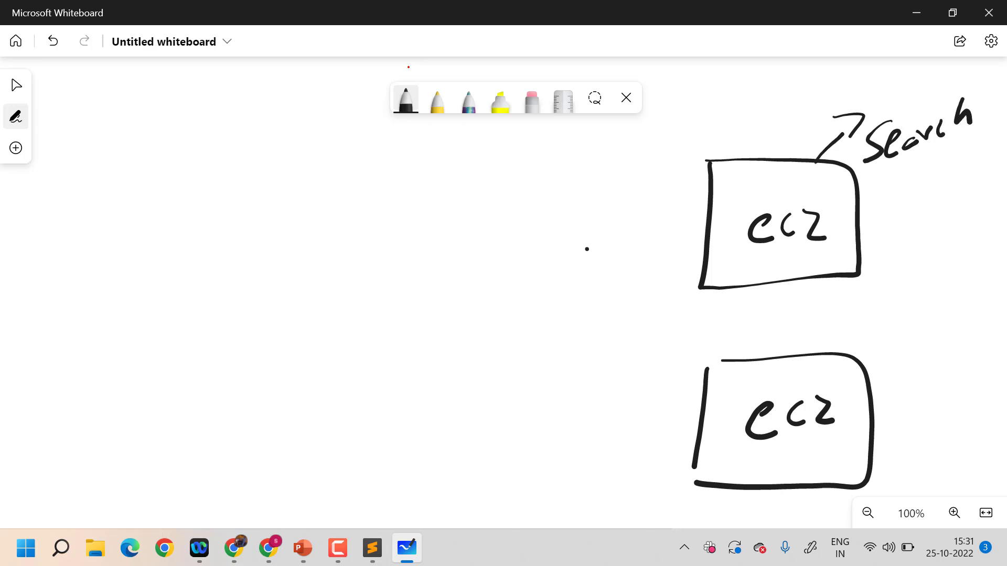
{"action": "mouse_move", "coordinate": [823, 353]}
{"action": "left_mouse_down"}
{"action": "mouse_move", "coordinate": [851, 329]}
{"action": "mouse_move", "coordinate": [853, 340]}
{"action": "left_mouse_up"}
{"action": "mouse_move", "coordinate": [890, 313]}
{"action": "left_mouse_down"}
{"action": "mouse_move", "coordinate": [893, 329]}
{"action": "mouse_move", "coordinate": [913, 305]}
{"action": "left_mouse_up"}
{"action": "left_click_drag", "start_coordinate": [931, 300], "coordinate": [919, 331]}
{"action": "mouse_move", "coordinate": [931, 317]}
{"action": "left_mouse_down"}
{"action": "mouse_move", "coordinate": [939, 307]}
{"action": "mouse_move", "coordinate": [948, 330]}
{"action": "left_mouse_up"}
{"action": "mouse_move", "coordinate": [952, 312]}
{"action": "left_mouse_down"}
{"action": "mouse_move", "coordinate": [966, 298]}
{"action": "mouse_move", "coordinate": [967, 318]}
{"action": "left_mouse_up"}
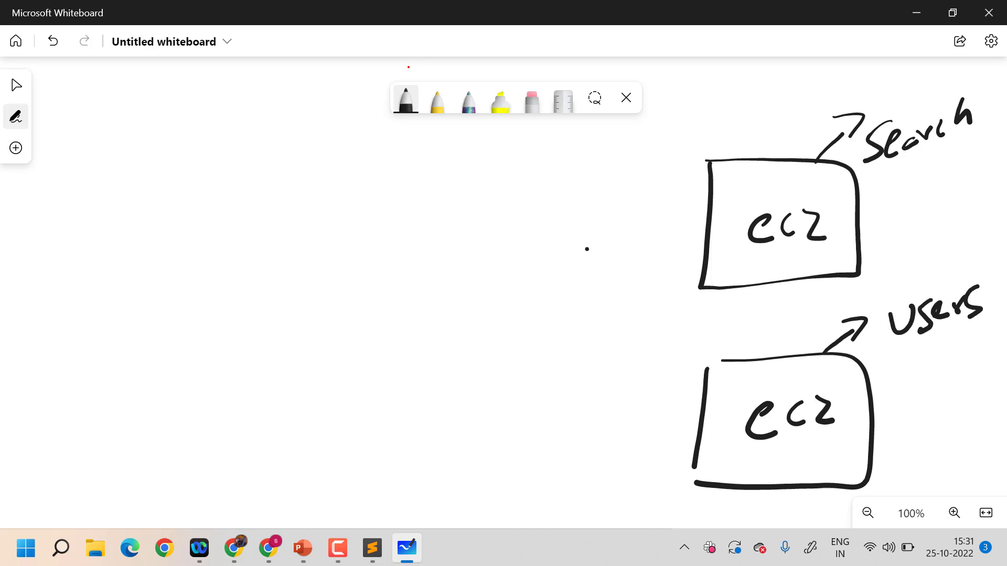
Outline the Search ec2 box with a dark red pen and label the outline "TG1" beside a connector line
{"action": "left_click", "coordinate": [406, 99]}
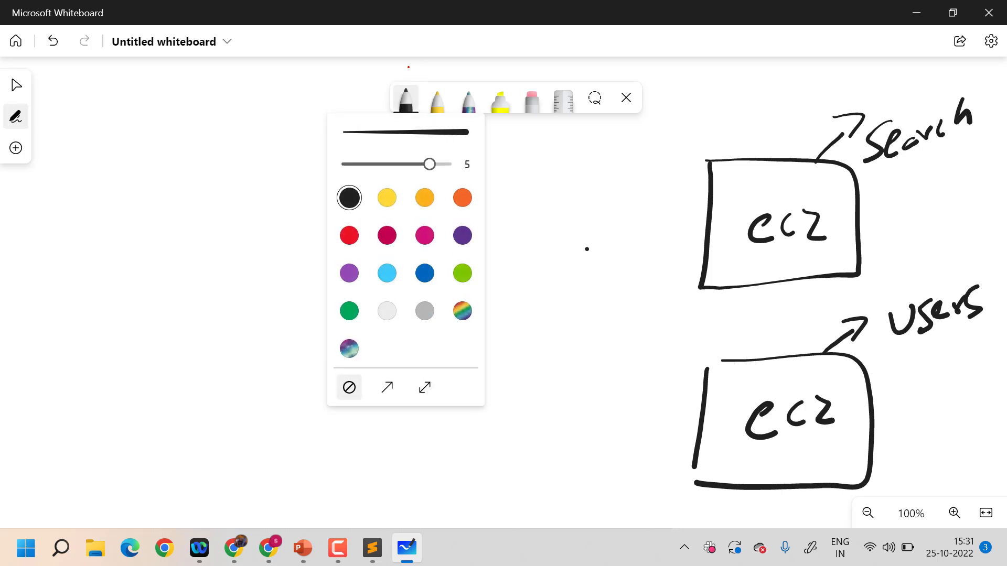
{"action": "left_click", "coordinate": [386, 234]}
{"action": "mouse_move", "coordinate": [674, 90]}
{"action": "left_mouse_down"}
{"action": "mouse_move", "coordinate": [791, 89]}
{"action": "mouse_move", "coordinate": [984, 170]}
{"action": "mouse_move", "coordinate": [805, 294]}
{"action": "mouse_move", "coordinate": [665, 203]}
{"action": "mouse_move", "coordinate": [677, 92]}
{"action": "left_mouse_up"}
{"action": "left_click_drag", "start_coordinate": [662, 205], "coordinate": [621, 210]}
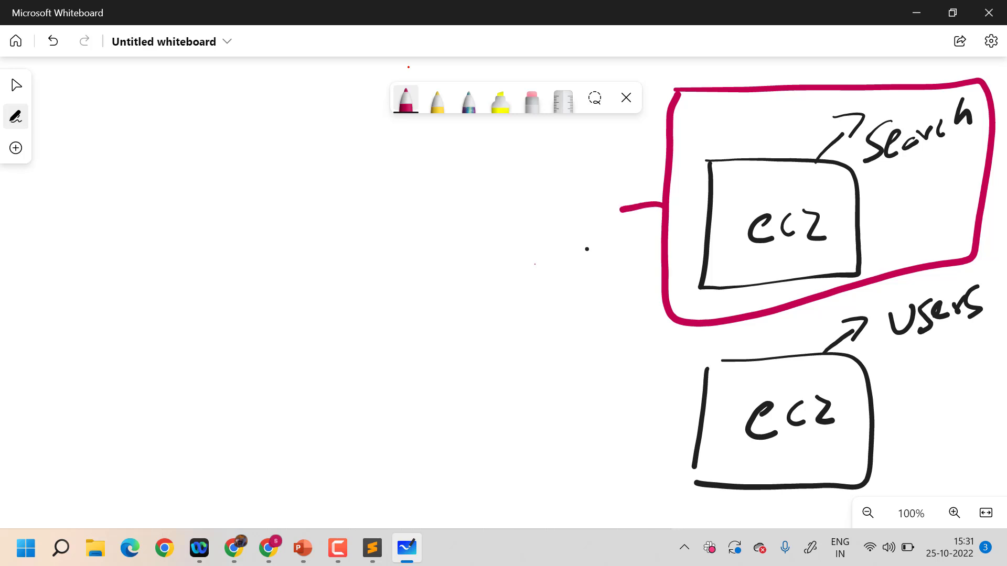
{"action": "mouse_move", "coordinate": [529, 231]}
{"action": "left_mouse_down"}
{"action": "mouse_move", "coordinate": [530, 260]}
{"action": "mouse_move", "coordinate": [537, 221]}
{"action": "left_mouse_up"}
{"action": "mouse_move", "coordinate": [551, 218]}
{"action": "left_mouse_down"}
{"action": "mouse_move", "coordinate": [556, 256]}
{"action": "mouse_move", "coordinate": [577, 248]}
{"action": "left_mouse_up"}
{"action": "left_click", "coordinate": [572, 213]}
Outline the Users ec2 box in dark red and label the outline "TG2" beside a connector line
{"action": "mouse_move", "coordinate": [666, 340]}
{"action": "left_mouse_down"}
{"action": "mouse_move", "coordinate": [756, 341]}
{"action": "mouse_move", "coordinate": [940, 474]}
{"action": "mouse_move", "coordinate": [682, 489]}
{"action": "mouse_move", "coordinate": [672, 348]}
{"action": "left_mouse_up"}
{"action": "left_click_drag", "start_coordinate": [674, 405], "coordinate": [607, 408]}
{"action": "left_click_drag", "start_coordinate": [542, 408], "coordinate": [537, 448]}
{"action": "left_click_drag", "start_coordinate": [505, 415], "coordinate": [553, 392]}
{"action": "left_click_drag", "start_coordinate": [563, 388], "coordinate": [568, 445]}
{"action": "mouse_move", "coordinate": [575, 397]}
{"action": "left_mouse_down"}
{"action": "mouse_move", "coordinate": [580, 421]}
{"action": "mouse_move", "coordinate": [601, 422]}
{"action": "left_mouse_up"}
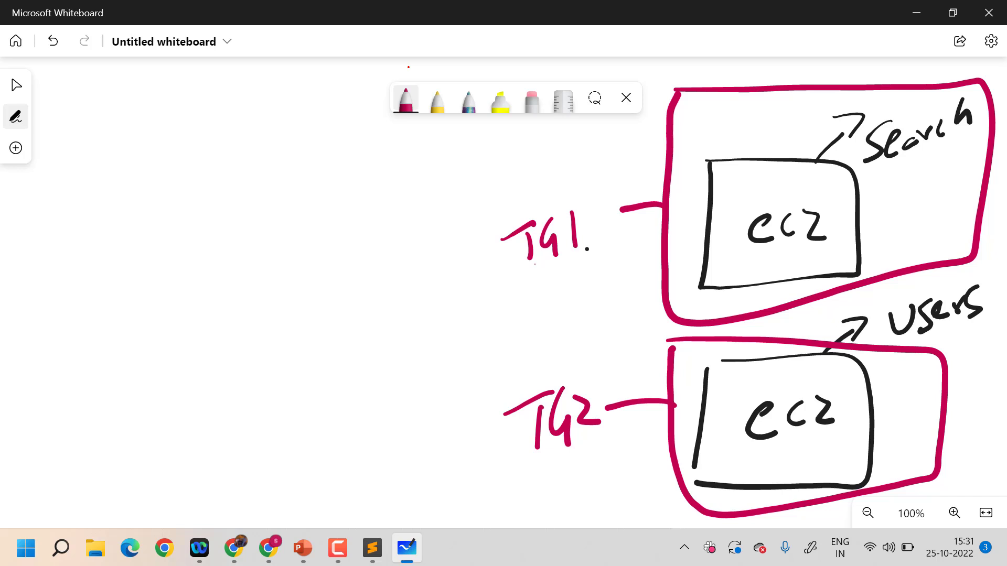
Draw a tall dark red box for the load balancer and write "ALB" vertically inside it
{"action": "left_click_drag", "start_coordinate": [247, 184], "coordinate": [237, 465]}
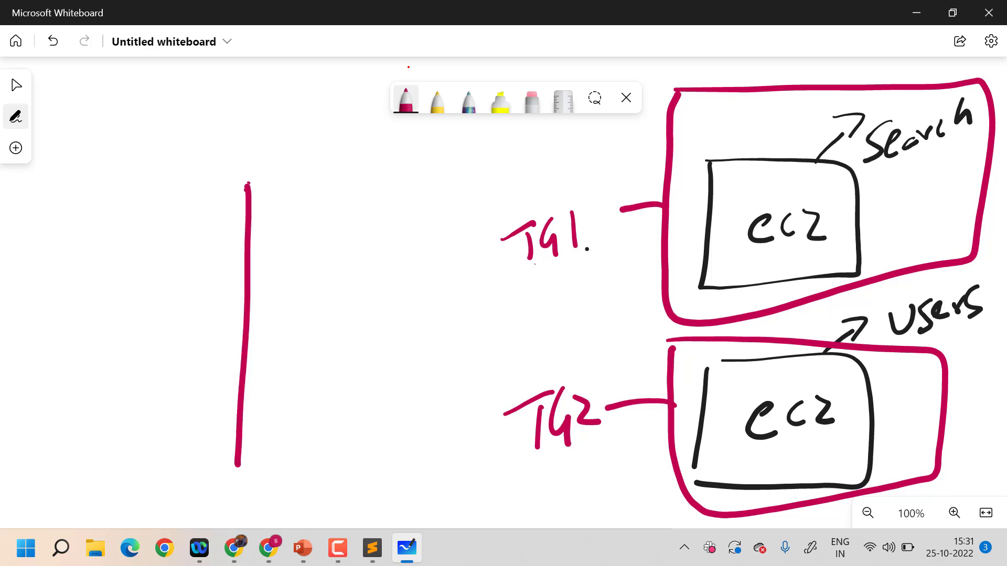
{"action": "mouse_move", "coordinate": [249, 183]}
{"action": "left_mouse_down"}
{"action": "mouse_move", "coordinate": [371, 291]}
{"action": "mouse_move", "coordinate": [314, 465]}
{"action": "mouse_move", "coordinate": [236, 468]}
{"action": "left_mouse_up"}
{"action": "mouse_move", "coordinate": [302, 213]}
{"action": "left_mouse_down"}
{"action": "mouse_move", "coordinate": [287, 254]}
{"action": "mouse_move", "coordinate": [316, 244]}
{"action": "left_mouse_up"}
{"action": "left_click_drag", "start_coordinate": [291, 240], "coordinate": [311, 236]}
{"action": "mouse_move", "coordinate": [302, 299]}
{"action": "left_mouse_down"}
{"action": "mouse_move", "coordinate": [312, 336]}
{"action": "mouse_move", "coordinate": [305, 401]}
{"action": "left_mouse_up"}
{"action": "mouse_move", "coordinate": [297, 359]}
{"action": "left_mouse_down"}
{"action": "mouse_move", "coordinate": [321, 369]}
{"action": "mouse_move", "coordinate": [288, 414]}
{"action": "left_mouse_up"}
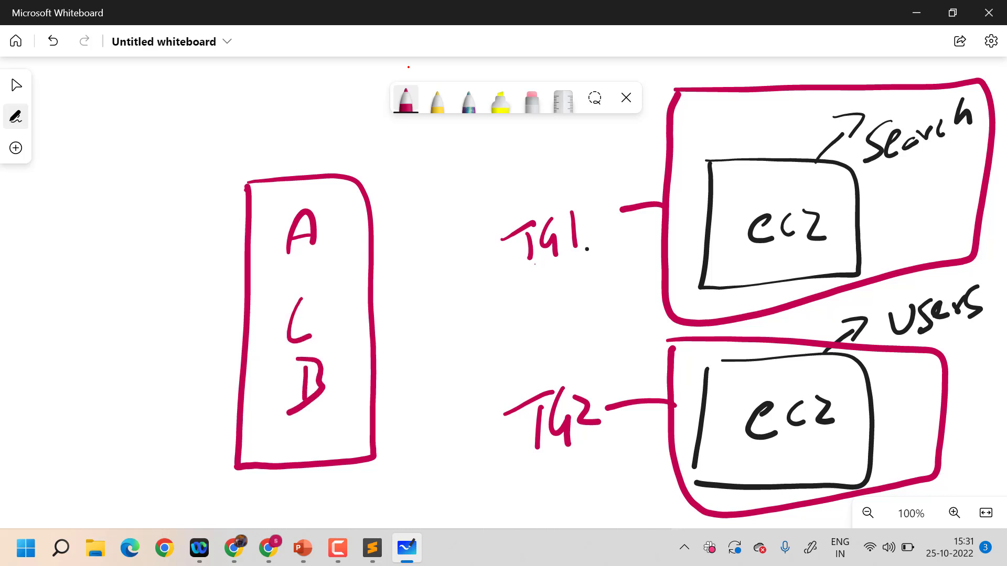
Draw dark red arrows from the ALB box to the TG1 and TG2 outlines
{"action": "mouse_move", "coordinate": [370, 193]}
{"action": "left_mouse_down"}
{"action": "mouse_move", "coordinate": [559, 160]}
{"action": "mouse_move", "coordinate": [631, 168]}
{"action": "left_mouse_up"}
{"action": "mouse_move", "coordinate": [628, 154]}
{"action": "left_mouse_down"}
{"action": "mouse_move", "coordinate": [648, 161]}
{"action": "mouse_move", "coordinate": [626, 182]}
{"action": "left_mouse_up"}
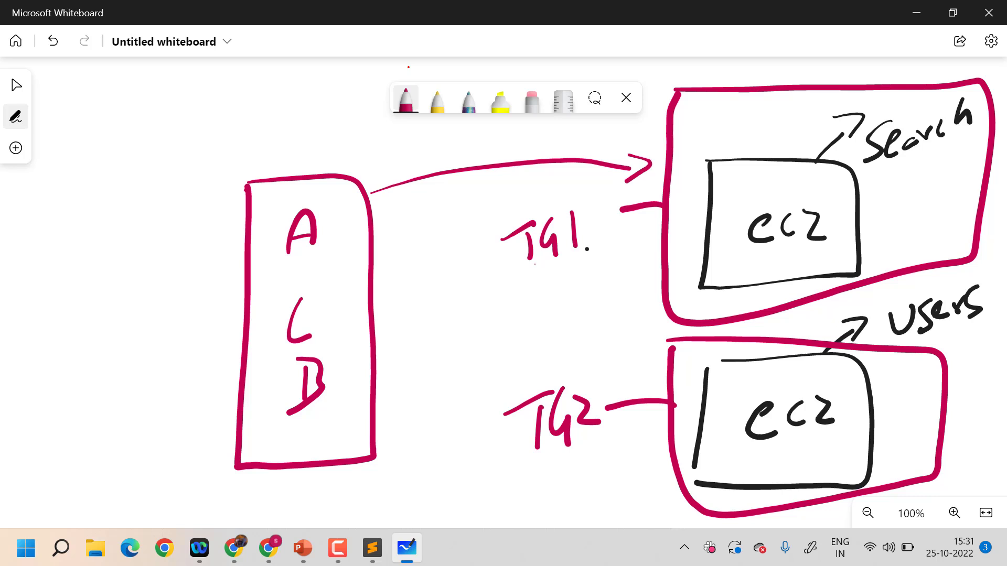
{"action": "mouse_move", "coordinate": [381, 341]}
{"action": "left_mouse_down"}
{"action": "mouse_move", "coordinate": [564, 350]}
{"action": "mouse_move", "coordinate": [643, 371]}
{"action": "left_mouse_up"}
{"action": "mouse_move", "coordinate": [631, 350]}
{"action": "left_mouse_down"}
{"action": "mouse_move", "coordinate": [648, 360]}
{"action": "mouse_move", "coordinate": [641, 384]}
{"action": "left_mouse_up"}
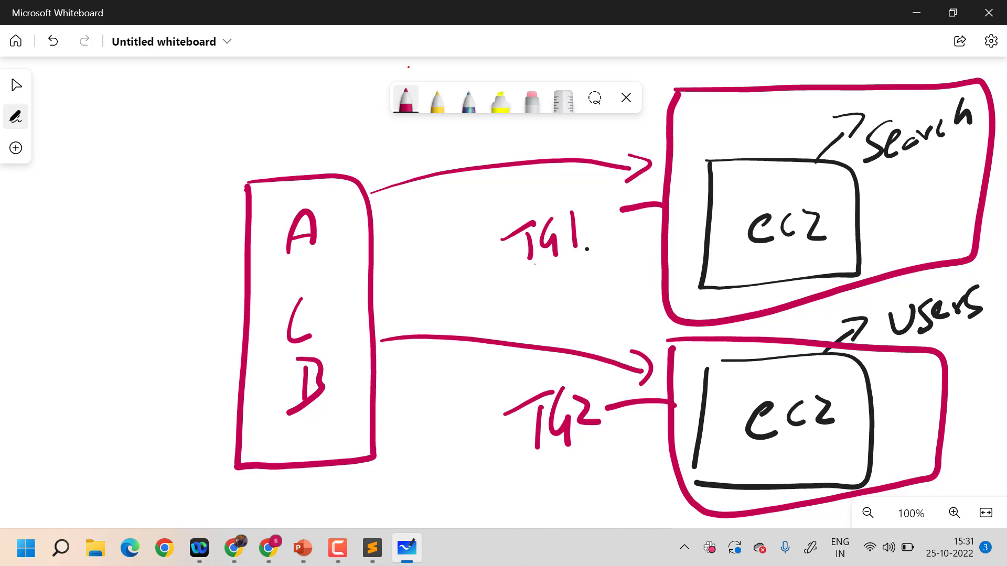
Sketch a stick-figure client with a dark red arrow leading to the ALB box
{"action": "left_click_drag", "start_coordinate": [61, 202], "coordinate": [45, 266]}
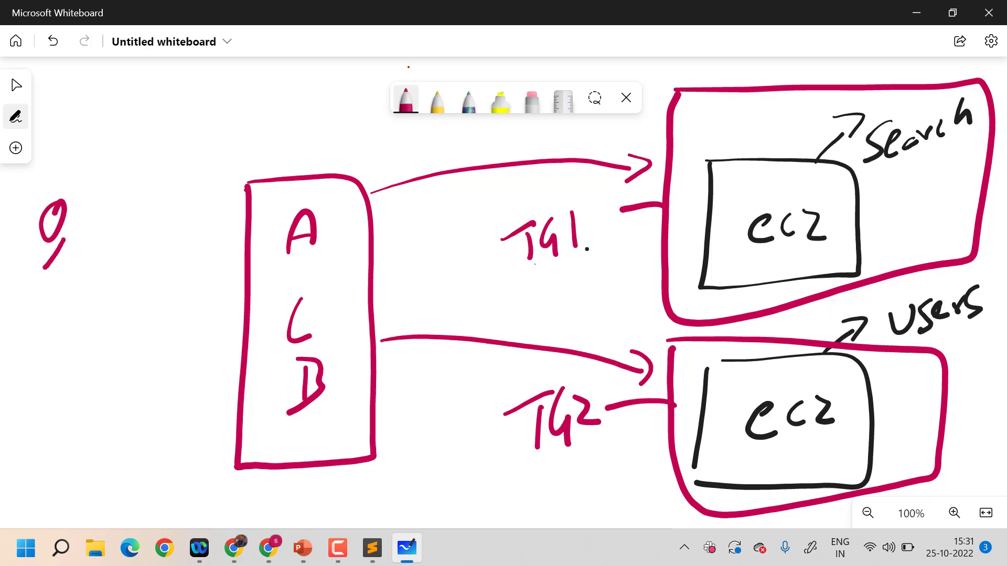
{"action": "left_click_drag", "start_coordinate": [68, 235], "coordinate": [80, 273]}
{"action": "mouse_move", "coordinate": [87, 224]}
{"action": "left_mouse_down"}
{"action": "mouse_move", "coordinate": [184, 284]}
{"action": "mouse_move", "coordinate": [205, 283]}
{"action": "left_mouse_up"}
{"action": "mouse_move", "coordinate": [192, 263]}
{"action": "left_mouse_down"}
{"action": "mouse_move", "coordinate": [218, 273]}
{"action": "mouse_move", "coordinate": [195, 298]}
{"action": "left_mouse_up"}
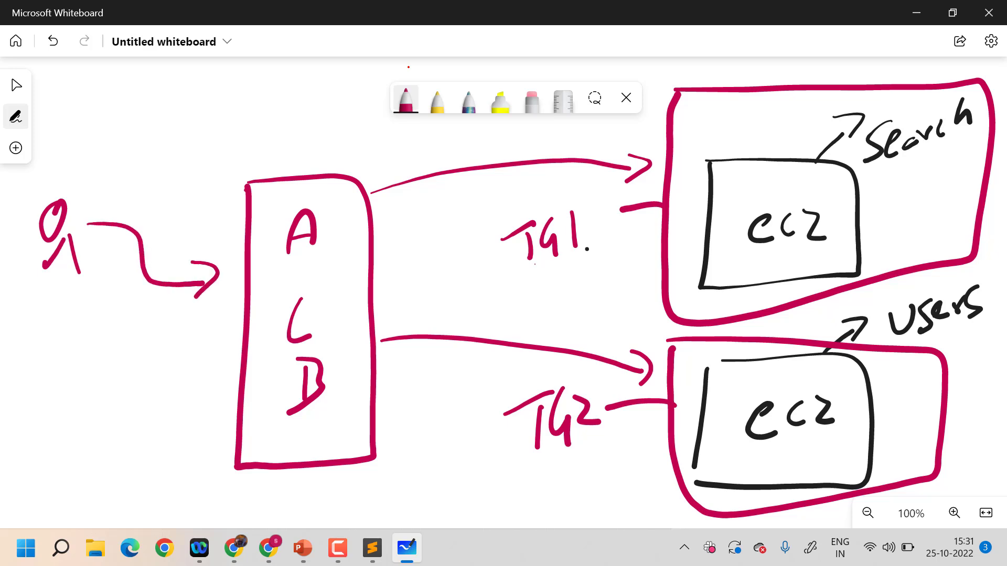
Switch the pen to green, add a circled "S" above the client's arrow, and draw its route through the ALB to TG1
{"action": "left_click", "coordinate": [438, 101]}
{"action": "left_click", "coordinate": [406, 100]}
{"action": "left_click", "coordinate": [405, 100]}
{"action": "left_click", "coordinate": [462, 273]}
{"action": "mouse_move", "coordinate": [180, 207]}
{"action": "left_mouse_down"}
{"action": "mouse_move", "coordinate": [160, 246]}
{"action": "mouse_move", "coordinate": [143, 213]}
{"action": "left_mouse_up"}
{"action": "mouse_move", "coordinate": [194, 272]}
{"action": "left_mouse_down"}
{"action": "mouse_move", "coordinate": [414, 283]}
{"action": "mouse_move", "coordinate": [583, 274]}
{"action": "mouse_move", "coordinate": [651, 254]}
{"action": "left_mouse_up"}
{"action": "mouse_move", "coordinate": [629, 242]}
{"action": "left_mouse_down"}
{"action": "mouse_move", "coordinate": [652, 251]}
{"action": "mouse_move", "coordinate": [629, 269]}
{"action": "left_mouse_up"}
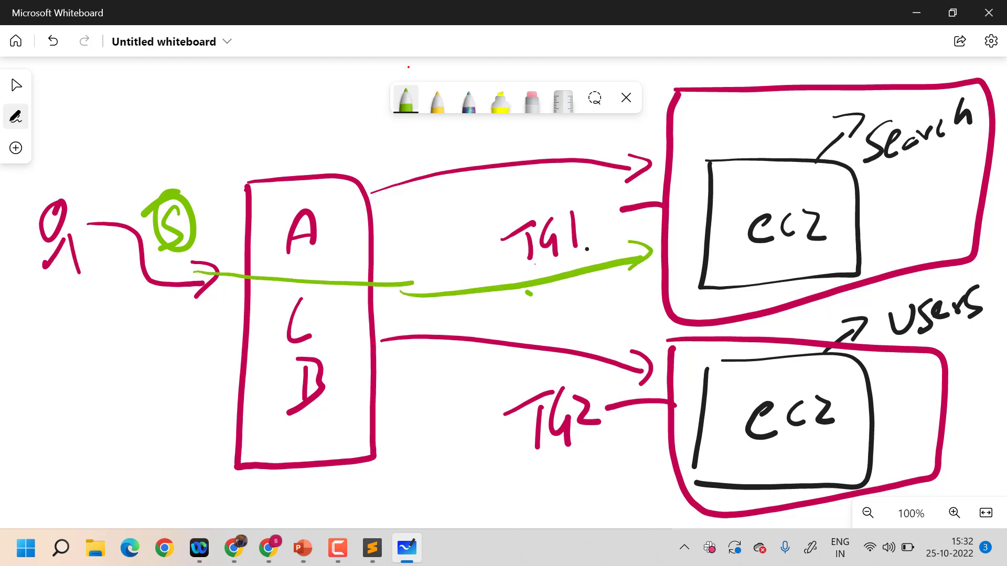
Sketch a second client in green with an arrow to the ALB, a circled "U", and its route on to TG2
{"action": "mouse_move", "coordinate": [67, 346]}
{"action": "left_mouse_down"}
{"action": "mouse_move", "coordinate": [55, 374]}
{"action": "mouse_move", "coordinate": [80, 412]}
{"action": "left_mouse_up"}
{"action": "mouse_move", "coordinate": [74, 367]}
{"action": "left_mouse_down"}
{"action": "mouse_move", "coordinate": [122, 393]}
{"action": "mouse_move", "coordinate": [208, 413]}
{"action": "left_mouse_up"}
{"action": "left_click_drag", "start_coordinate": [209, 413], "coordinate": [191, 428]}
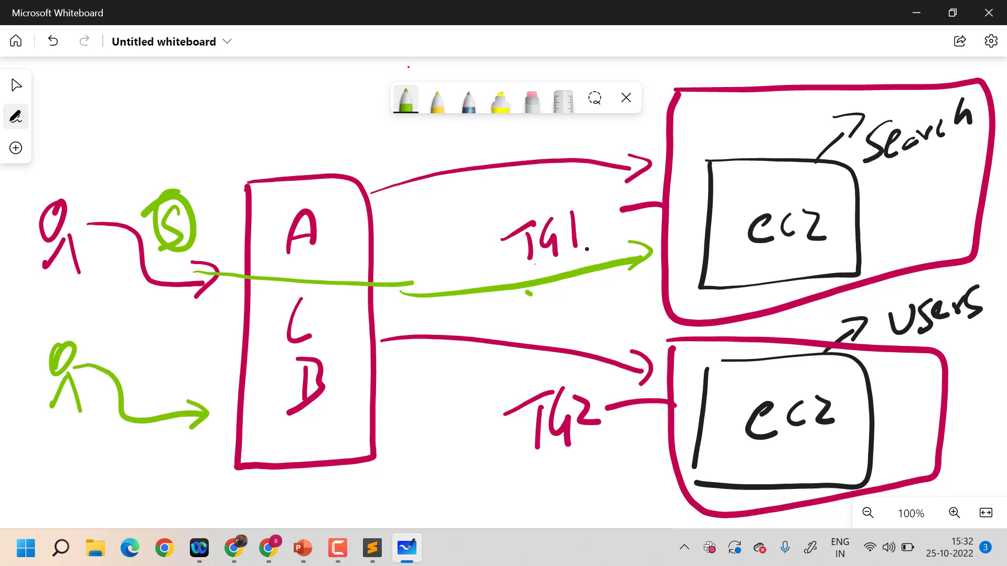
{"action": "mouse_move", "coordinate": [143, 350]}
{"action": "left_mouse_down"}
{"action": "mouse_move", "coordinate": [167, 348]}
{"action": "mouse_move", "coordinate": [136, 347]}
{"action": "mouse_move", "coordinate": [180, 361]}
{"action": "left_mouse_up"}
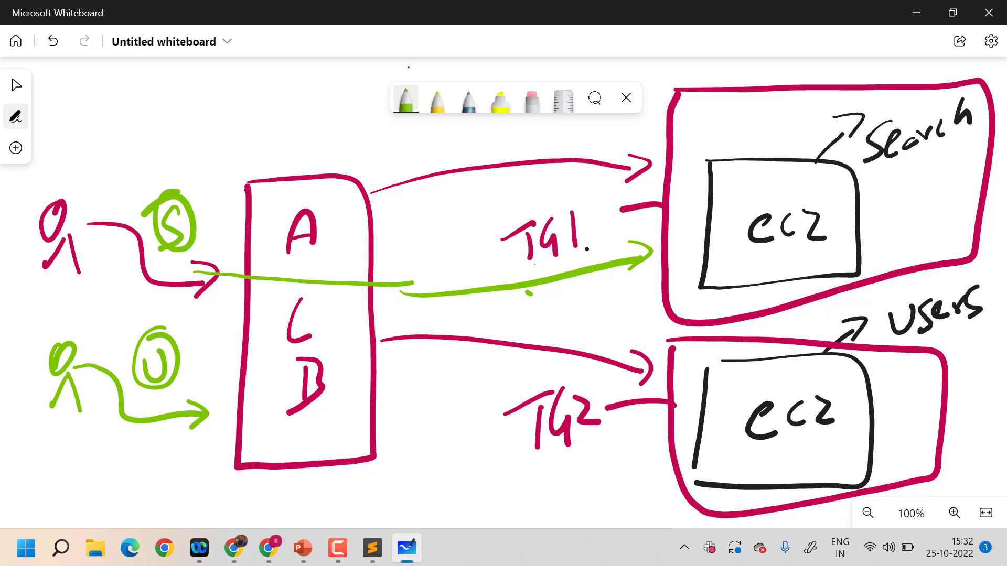
{"action": "left_click_drag", "start_coordinate": [358, 409], "coordinate": [682, 439]}
{"action": "left_click_drag", "start_coordinate": [672, 423], "coordinate": [680, 448]}
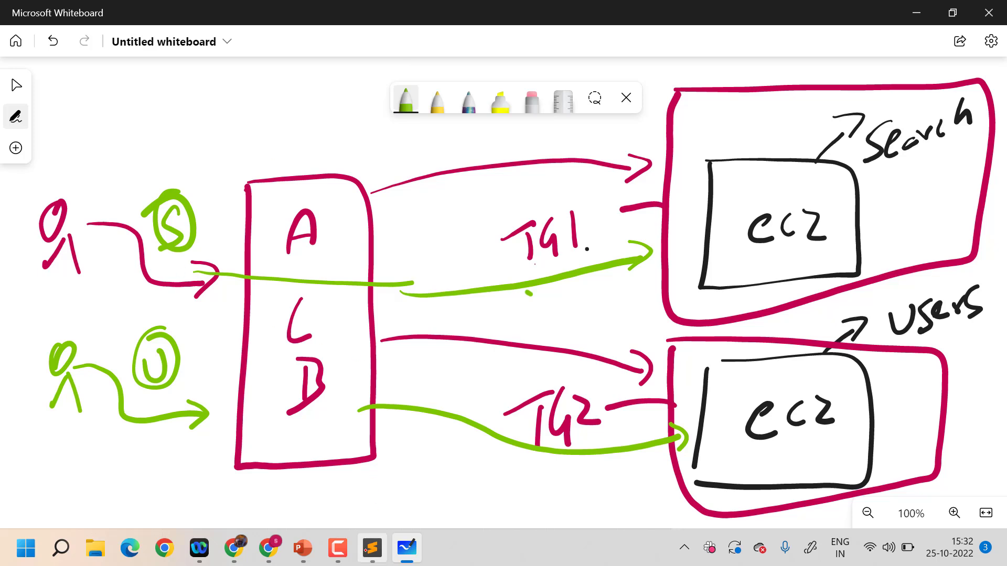
Switch to Sublime Text and write the note "-> Two ec2 instances", starting another "->" line below it
{"action": "left_click", "coordinate": [372, 548]}
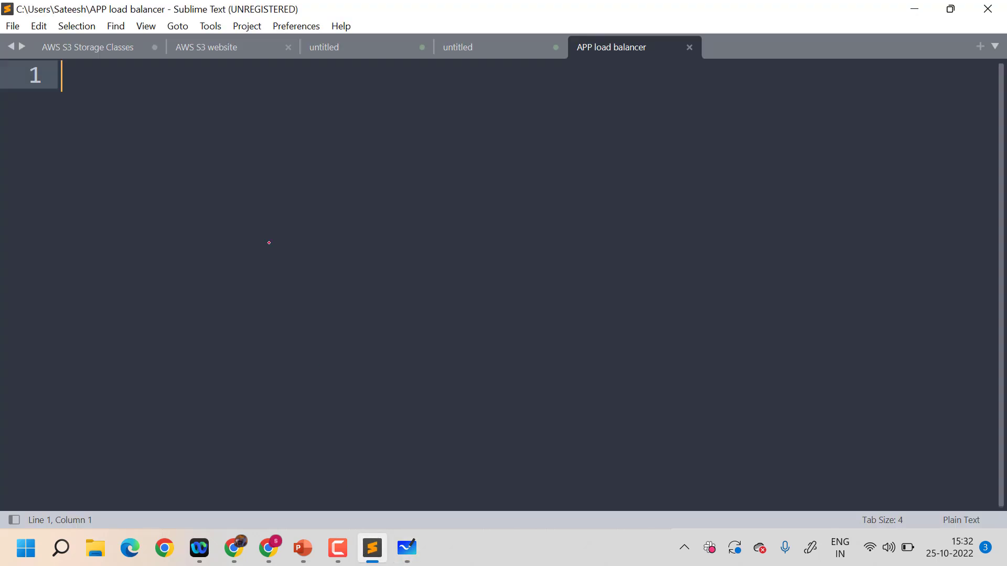
{"action": "type", "text": "-> "}
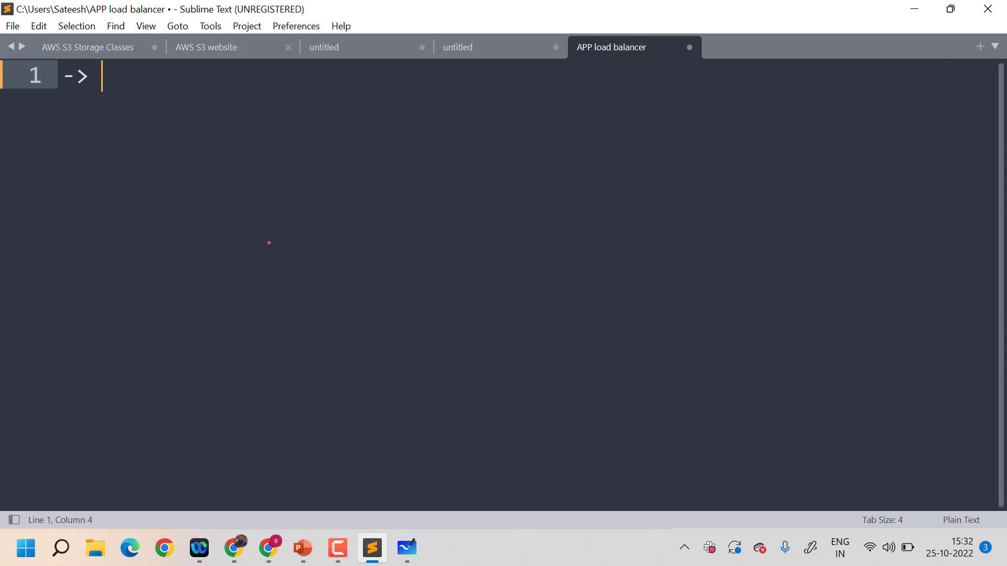
{"action": "type", "text": "Two ec2 "}
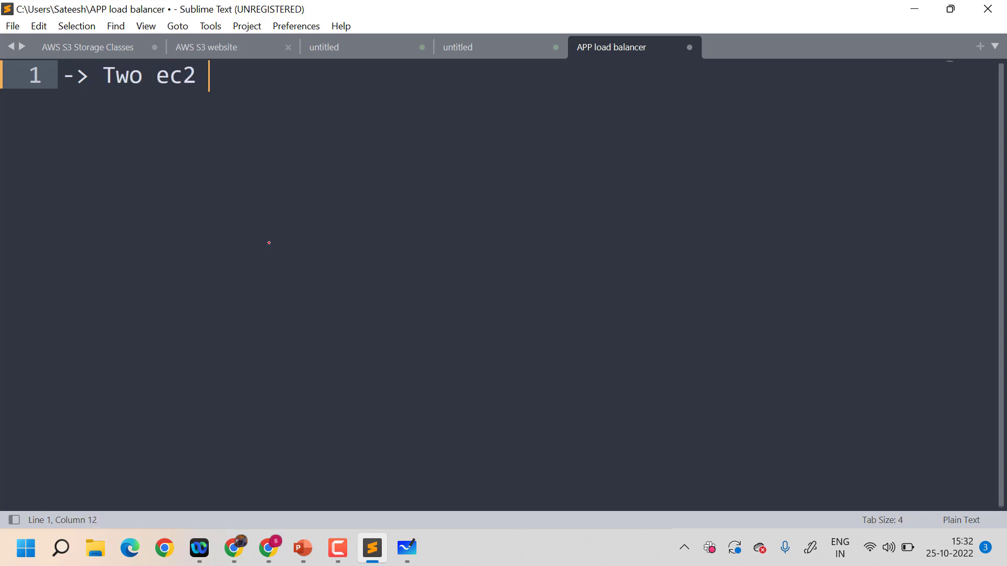
{"action": "type", "text": "insatce"}
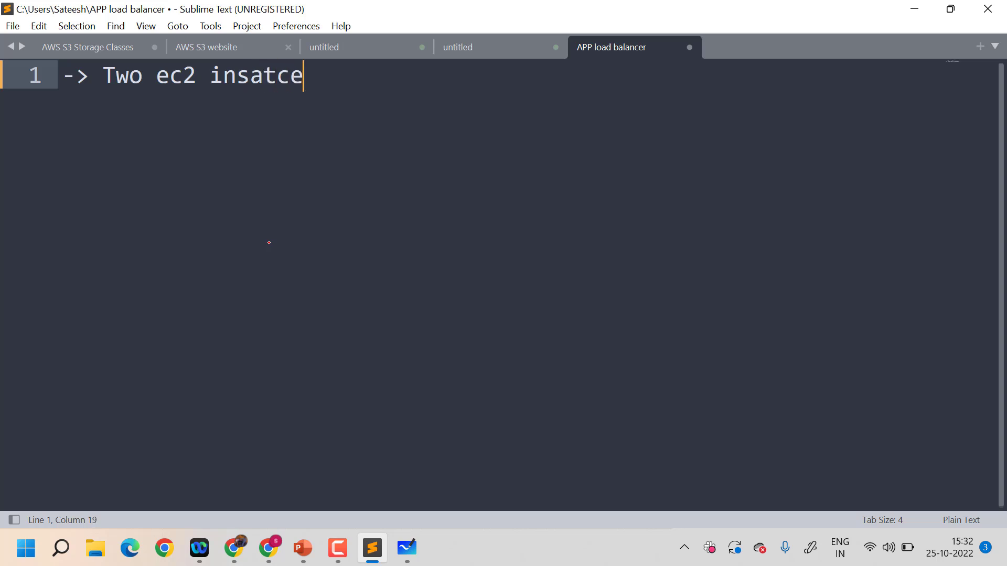
{"action": "key", "text": "BackSpace"}
{"action": "key", "text": "BackSpace"}
{"action": "key", "text": "BackSpace"}
{"action": "key", "text": "BackSpace"}
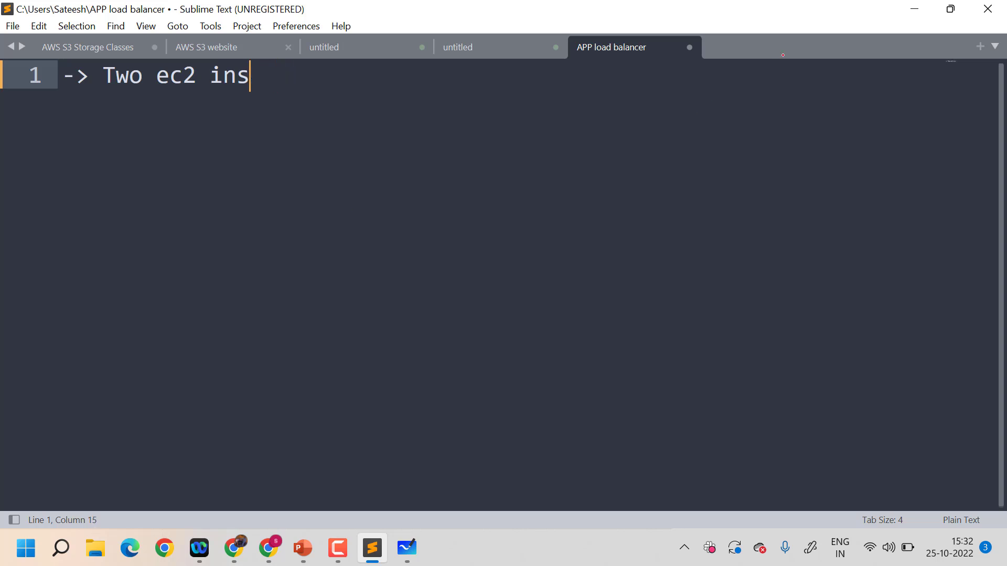
{"action": "type", "text": "tances"}
{"action": "key", "text": "Return"}
{"action": "type", "text": "->"}
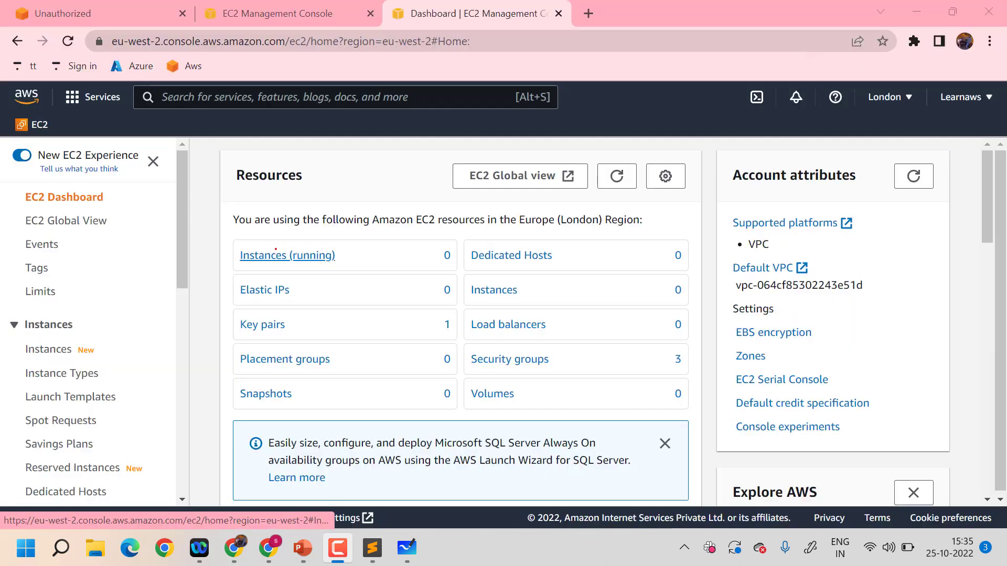
From the running instances list, start launching a new EC2 instance and name it "search"
{"action": "left_click", "coordinate": [275, 252]}
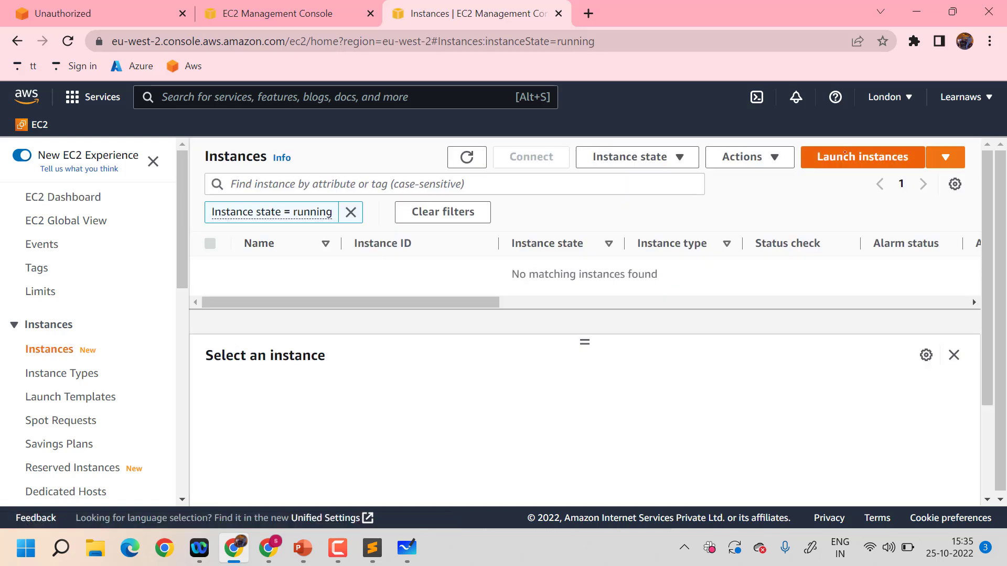
{"action": "left_click", "coordinate": [845, 155]}
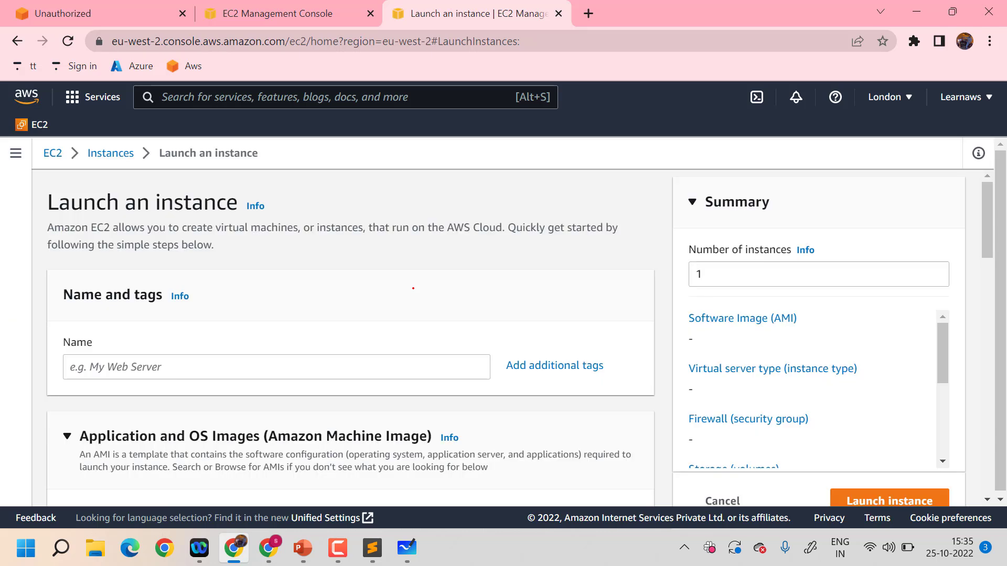
{"action": "scroll", "coordinate": [410, 283], "scroll_direction": "down", "scroll_amount": 2}
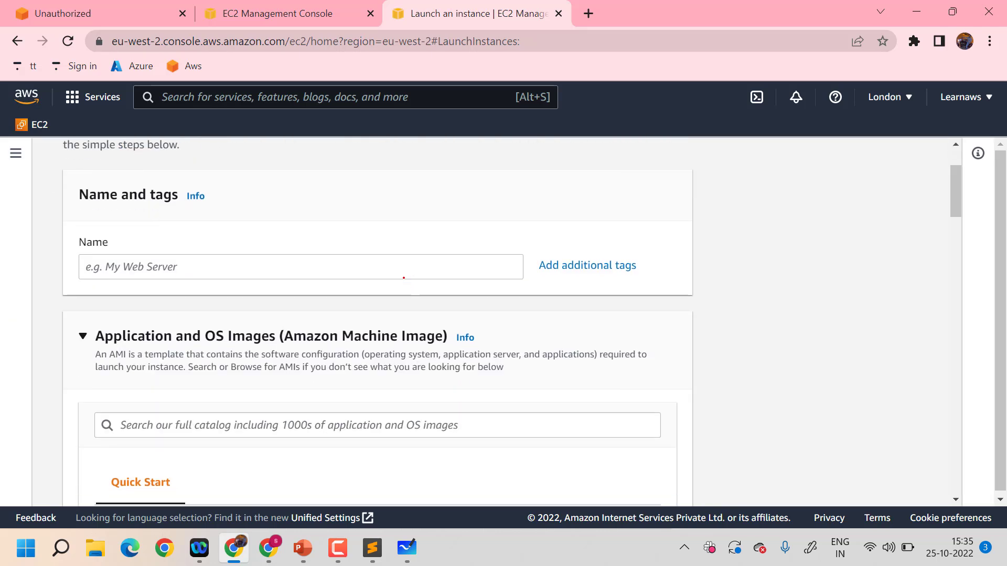
{"action": "left_click", "coordinate": [402, 266]}
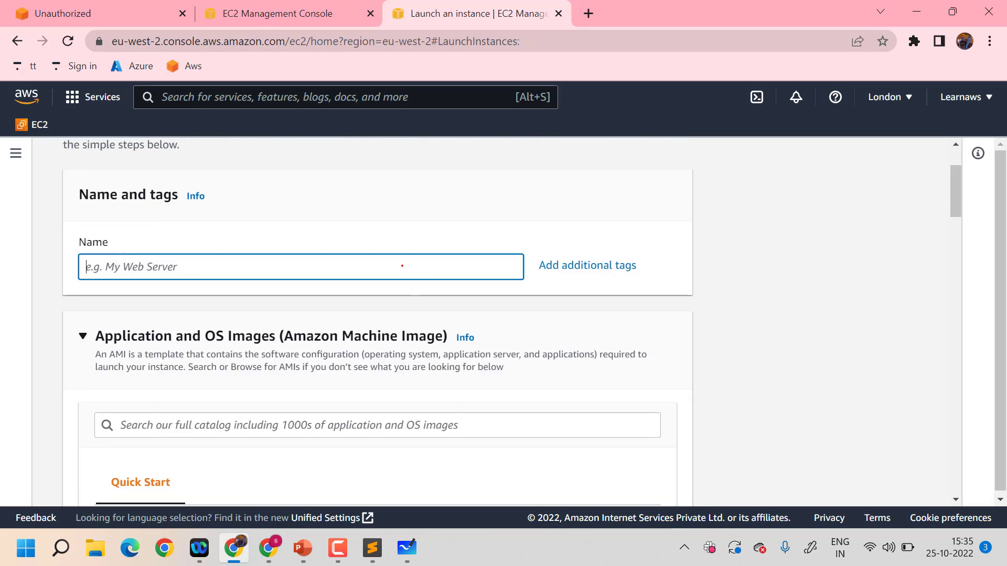
{"action": "type", "text": "serach"}
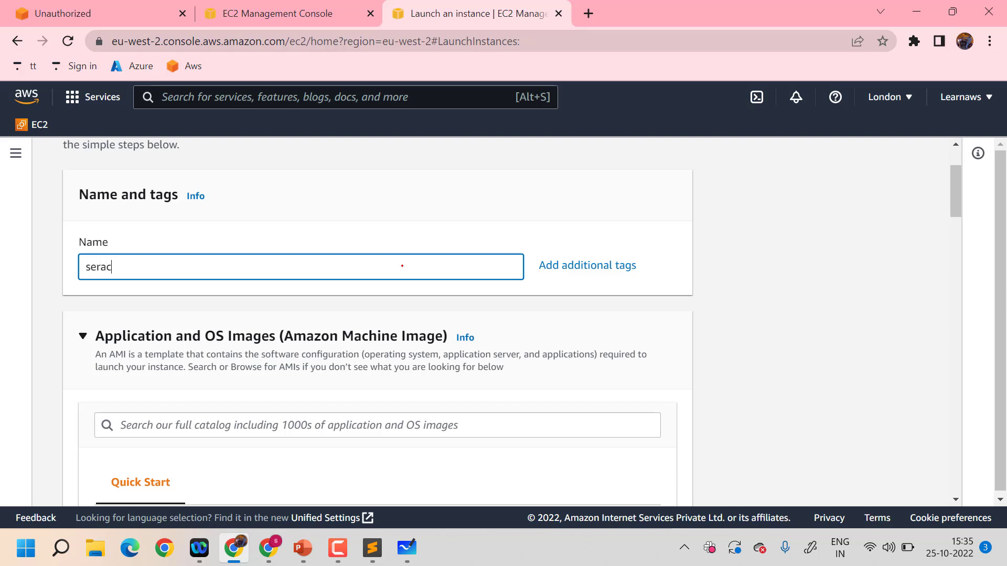
{"action": "key", "text": "BackSpace"}
{"action": "key", "text": "BackSpace"}
{"action": "key", "text": "BackSpace"}
{"action": "type", "text": "ach"}
Choose Ubuntu as the operating system image for the new instance
{"action": "scroll", "coordinate": [401, 266], "scroll_direction": "down", "scroll_amount": 3}
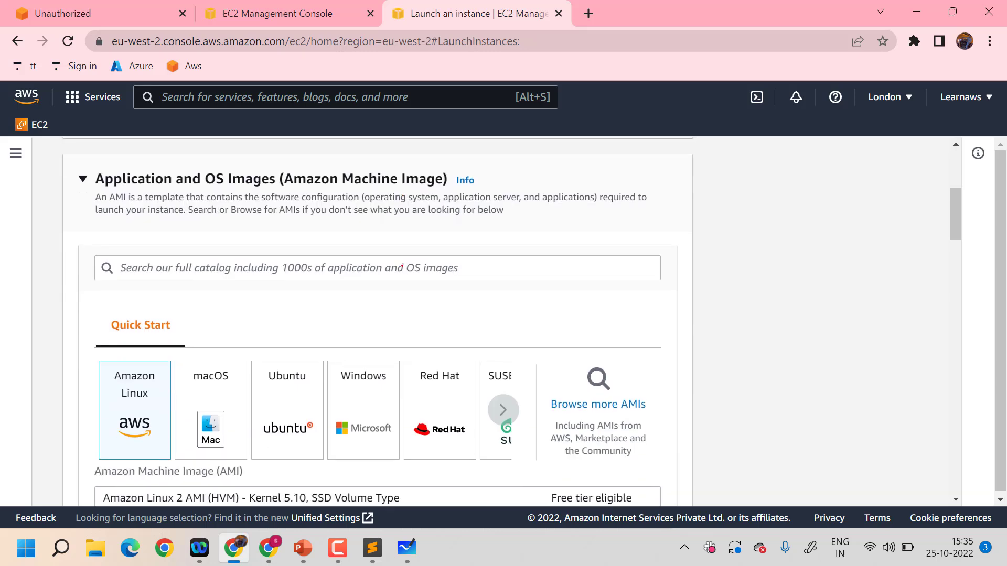
{"action": "left_click", "coordinate": [292, 391]}
{"action": "scroll", "coordinate": [291, 392], "scroll_direction": "down", "scroll_amount": 7}
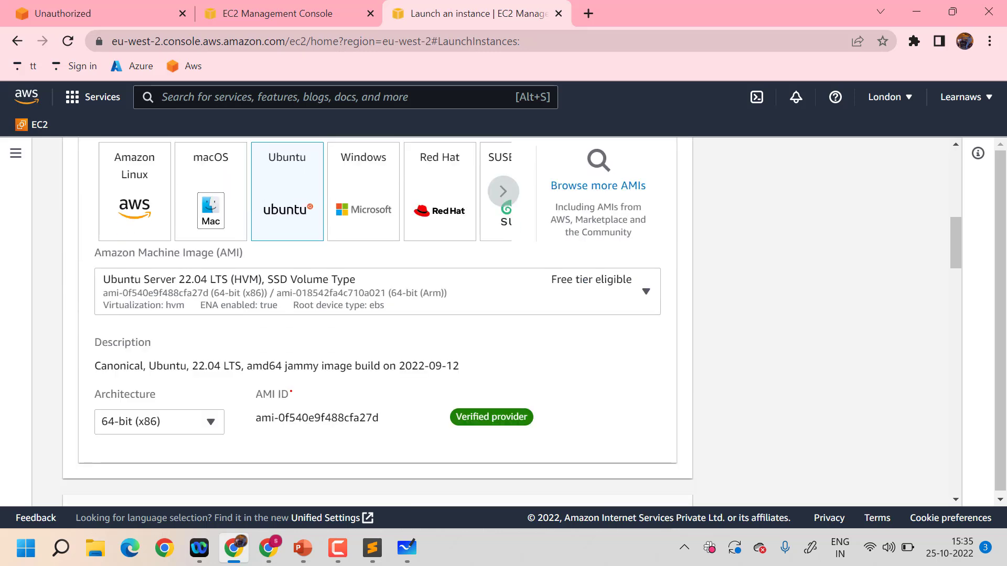
Create a new RSA key pair named "appllb" in .ppk format for the instance login
{"action": "scroll", "coordinate": [291, 392], "scroll_direction": "down", "scroll_amount": 4}
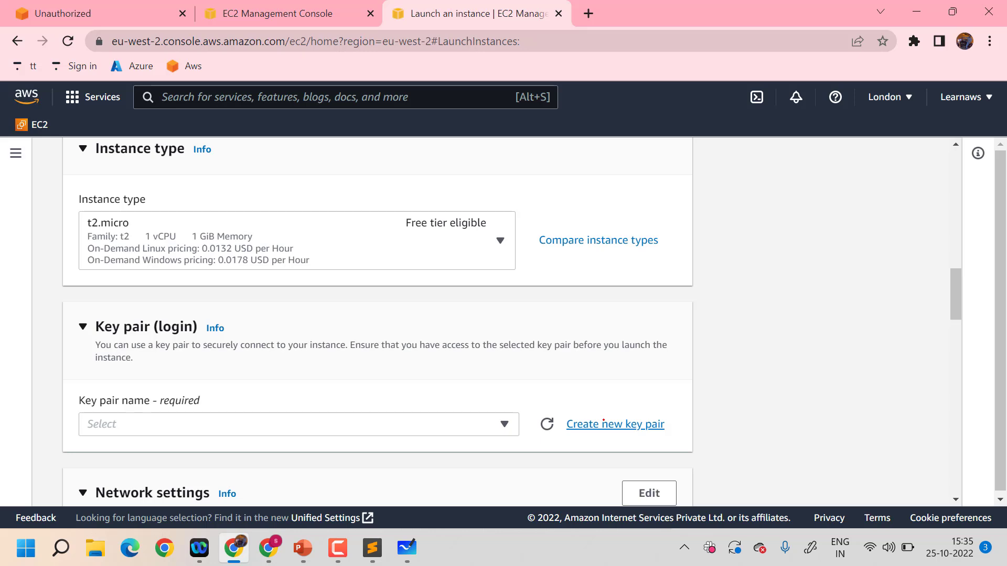
{"action": "left_click", "coordinate": [603, 421]}
{"action": "left_click", "coordinate": [431, 356]}
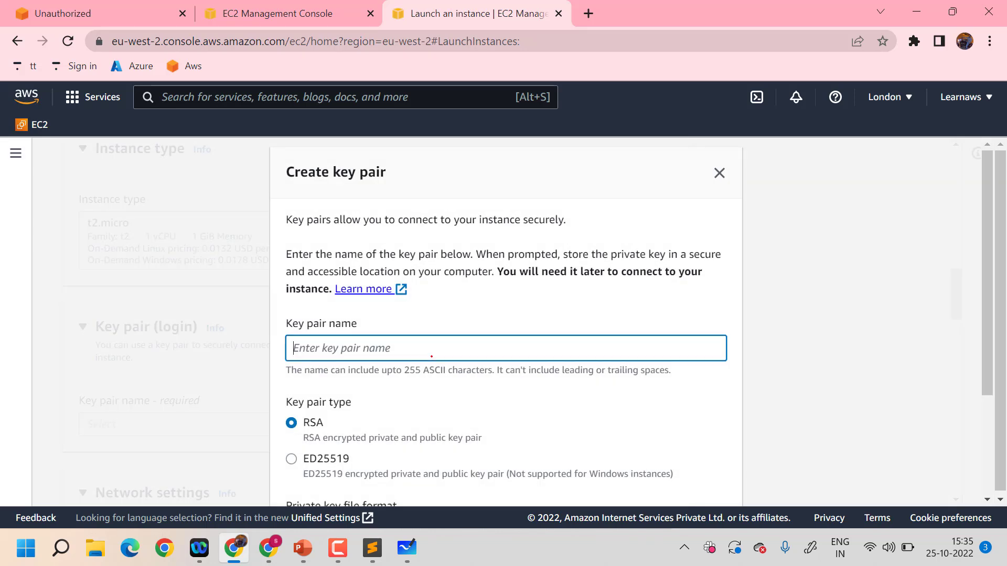
{"action": "type", "text": "appllb"}
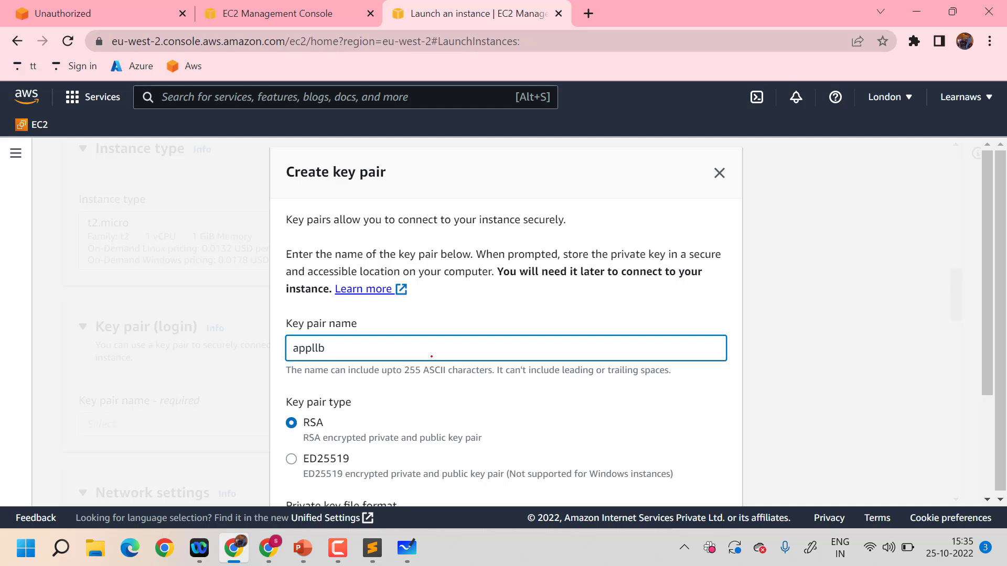
{"action": "scroll", "coordinate": [432, 357], "scroll_direction": "down", "scroll_amount": 3}
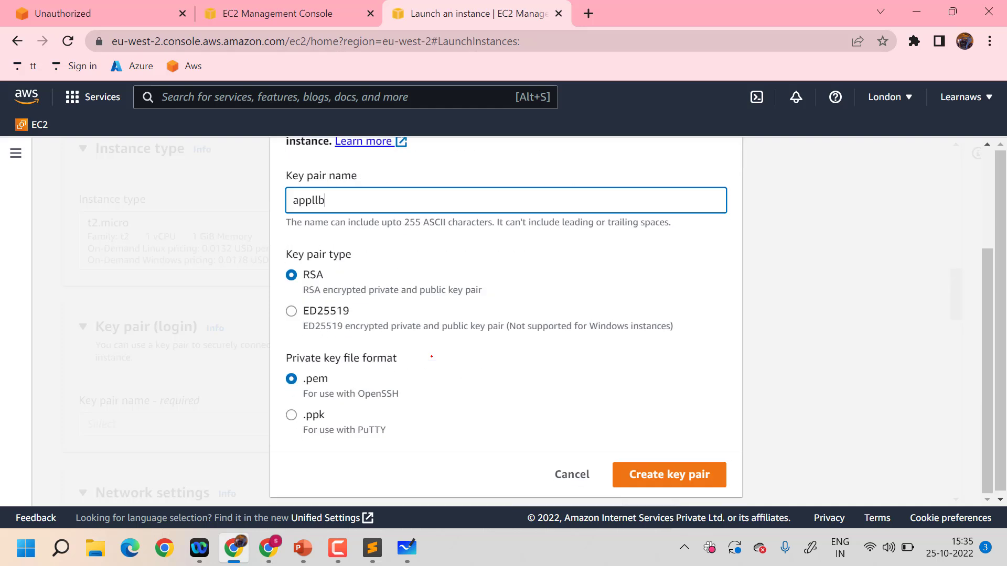
{"action": "left_click", "coordinate": [290, 413]}
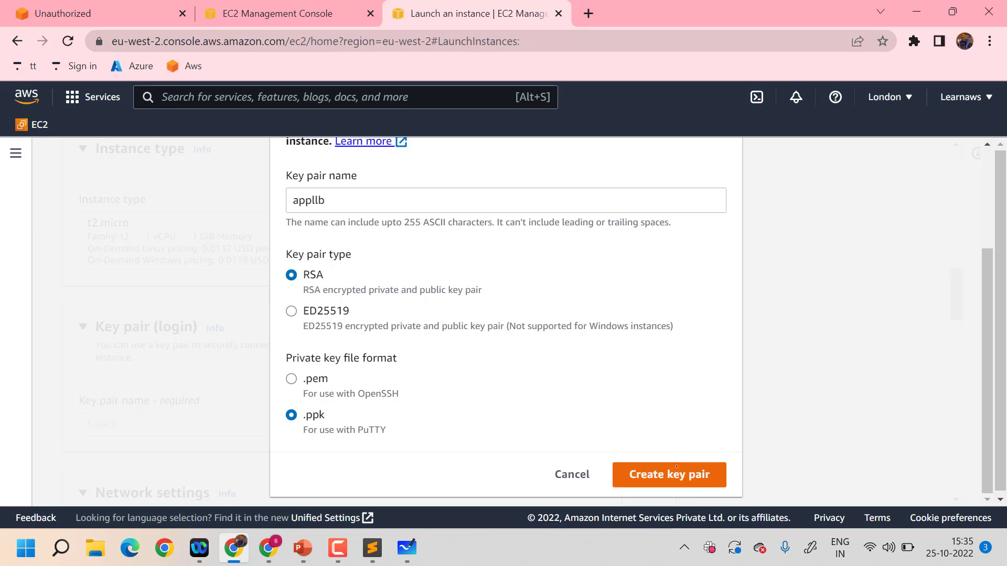
{"action": "left_click", "coordinate": [675, 469]}
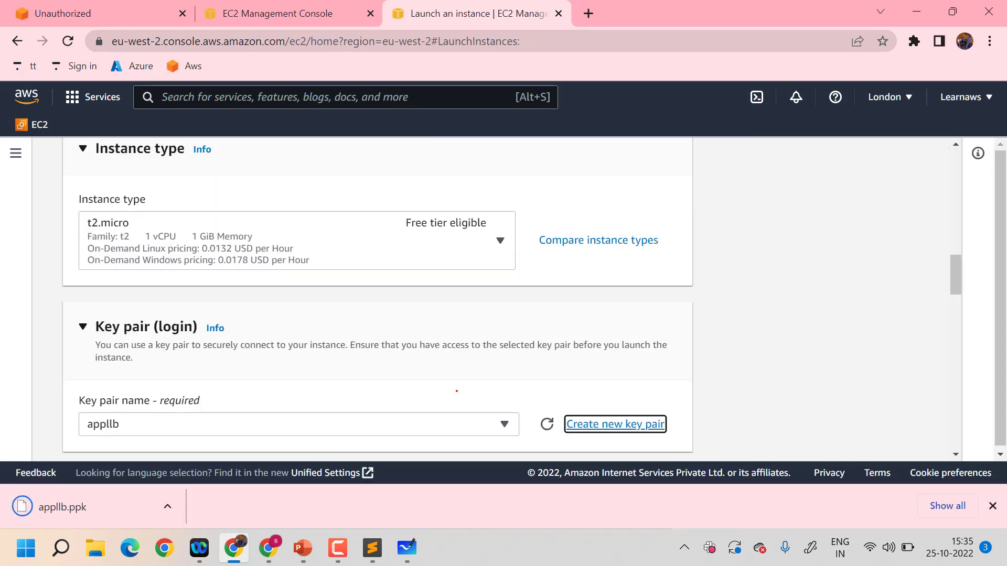
Allow HTTPS and HTTP traffic from the internet in the new security group and launch the instance
{"action": "scroll", "coordinate": [457, 394], "scroll_direction": "down", "scroll_amount": 8}
{"action": "scroll", "coordinate": [457, 394], "scroll_direction": "down", "scroll_amount": 2}
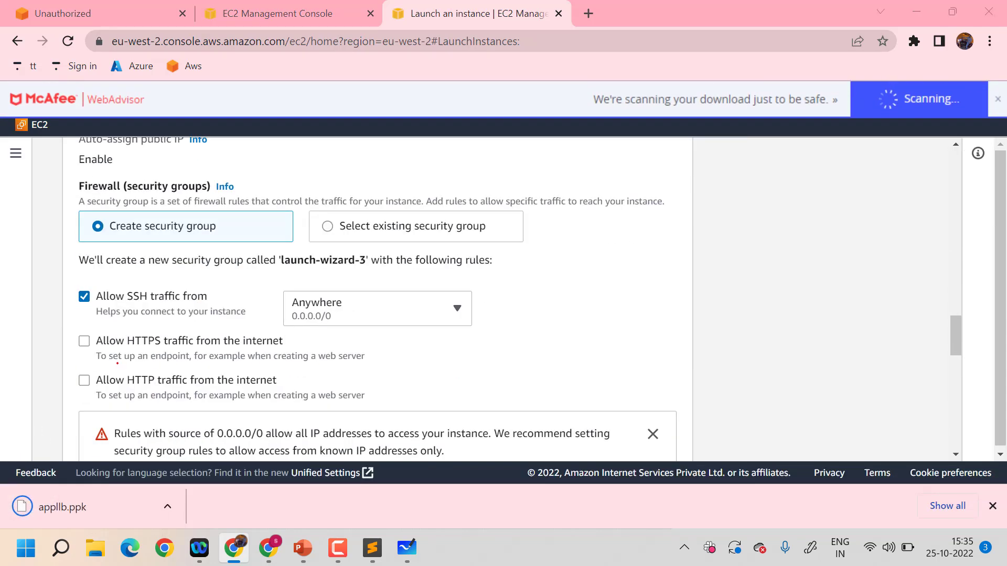
{"action": "left_click", "coordinate": [84, 342]}
{"action": "left_click", "coordinate": [84, 380]}
{"action": "scroll", "coordinate": [428, 371], "scroll_direction": "down", "scroll_amount": 7}
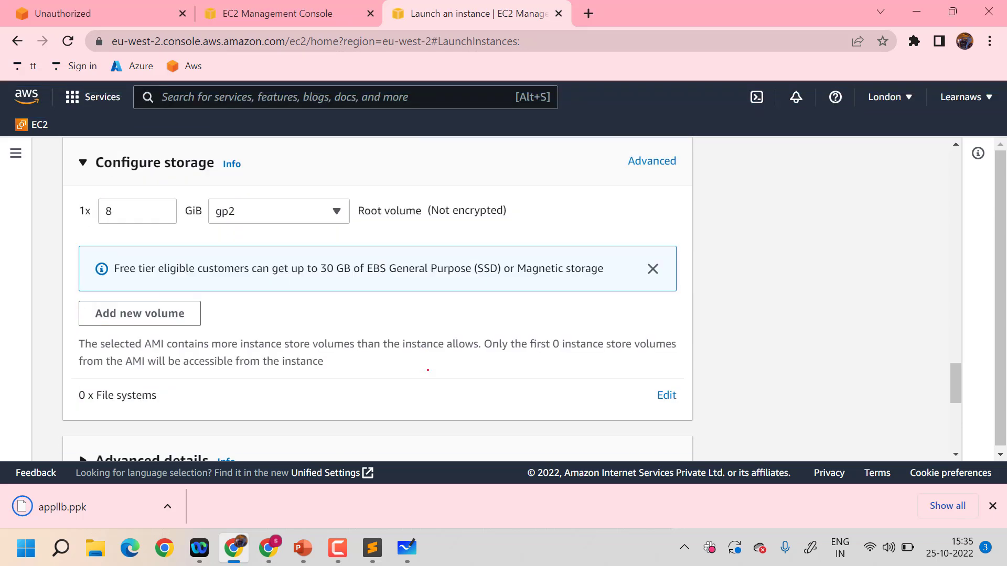
{"action": "scroll", "coordinate": [428, 371], "scroll_direction": "down", "scroll_amount": 10}
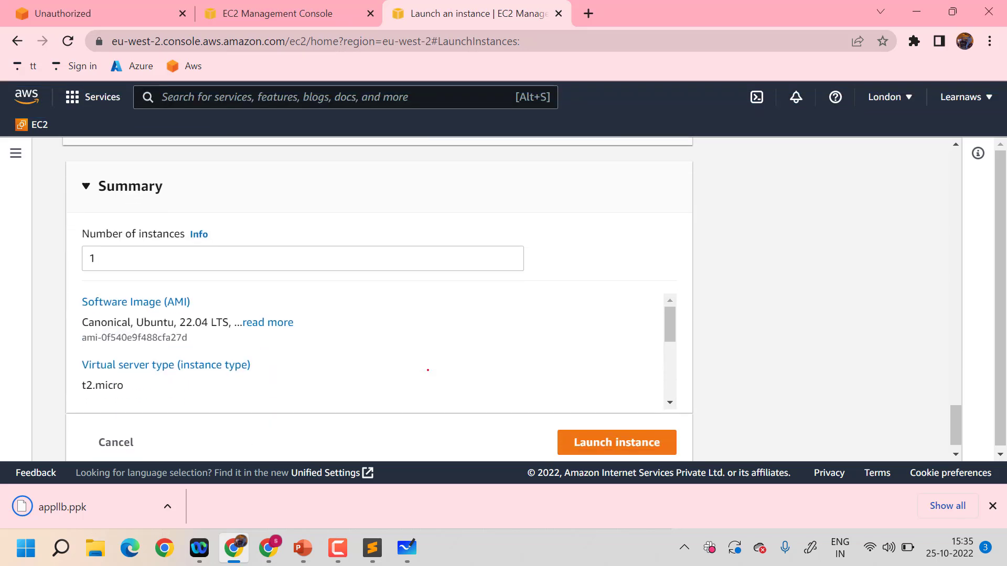
{"action": "left_click", "coordinate": [617, 426]}
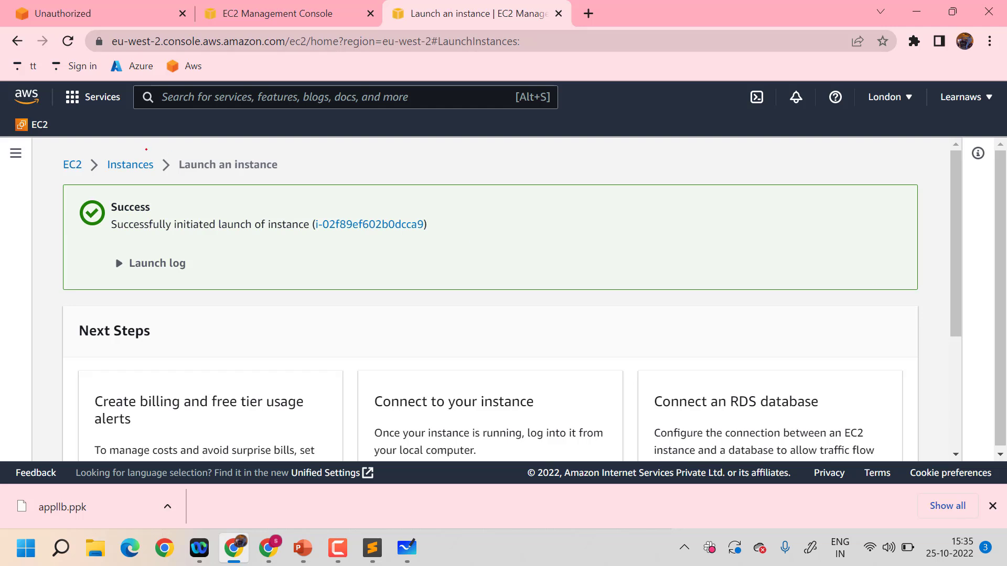
{"action": "left_click", "coordinate": [132, 165]}
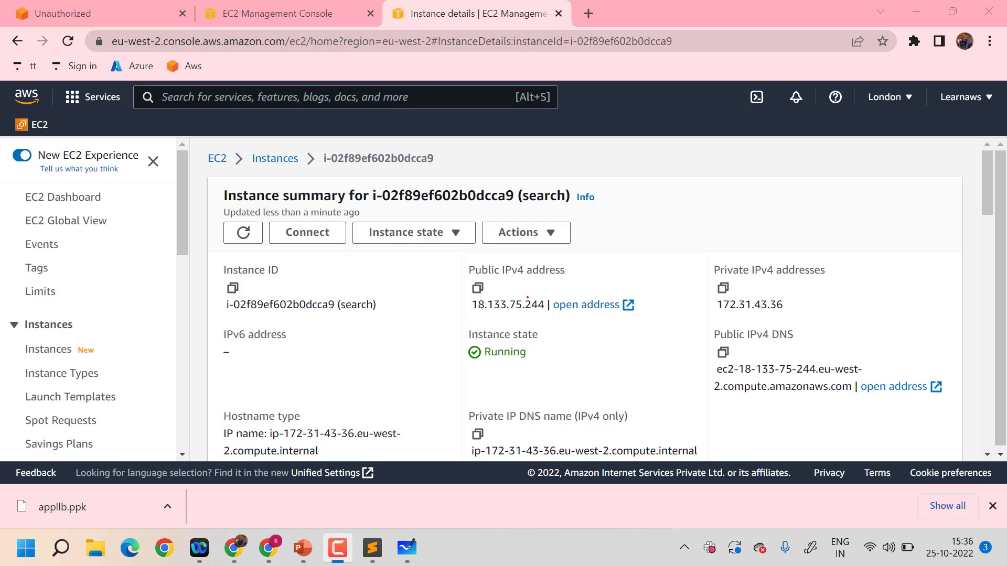
{"action": "left_click", "coordinate": [477, 288]}
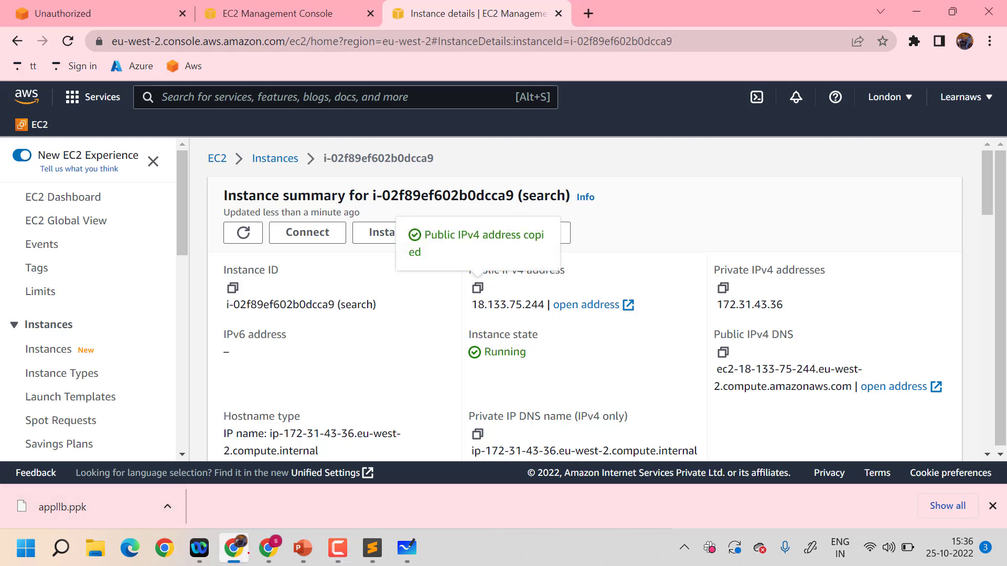
{"action": "left_click", "coordinate": [61, 548]}
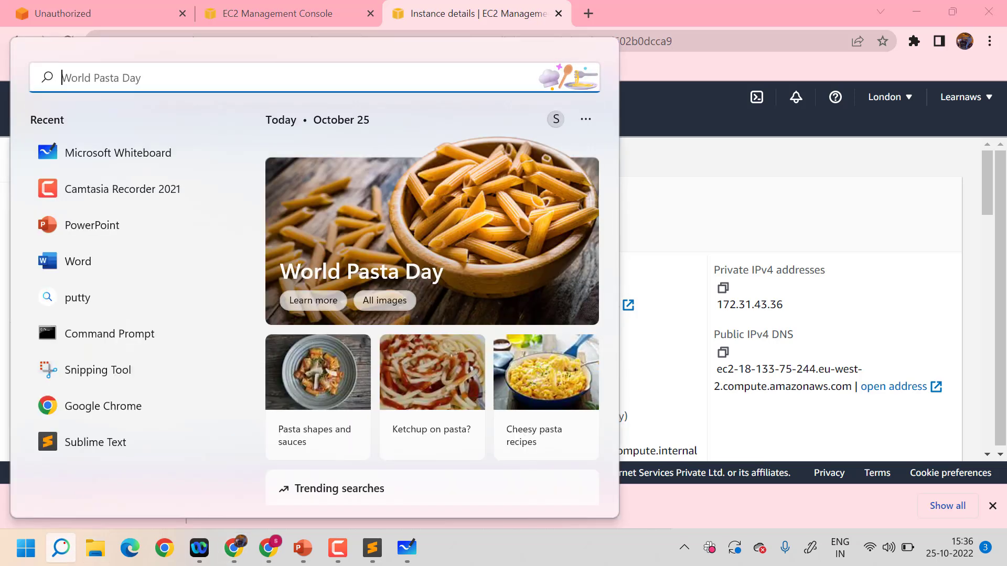
{"action": "type", "text": "putty"}
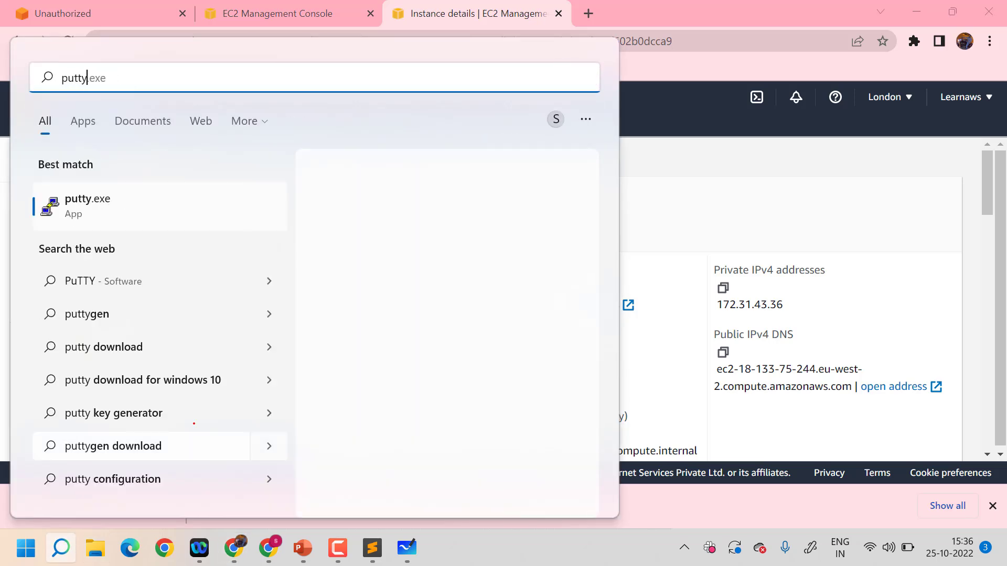
{"action": "key", "text": "Return"}
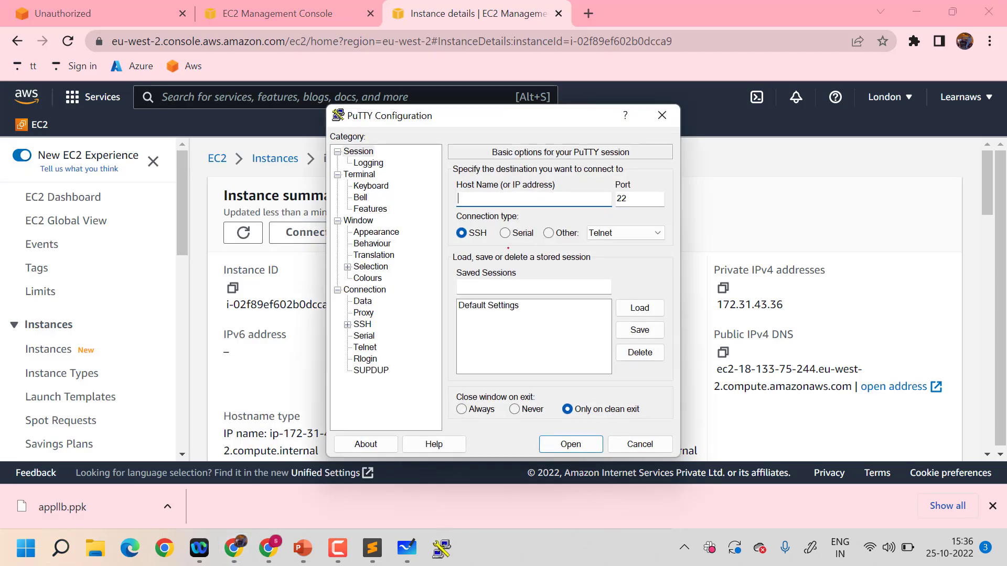
{"action": "key", "text": "ctrl+v"}
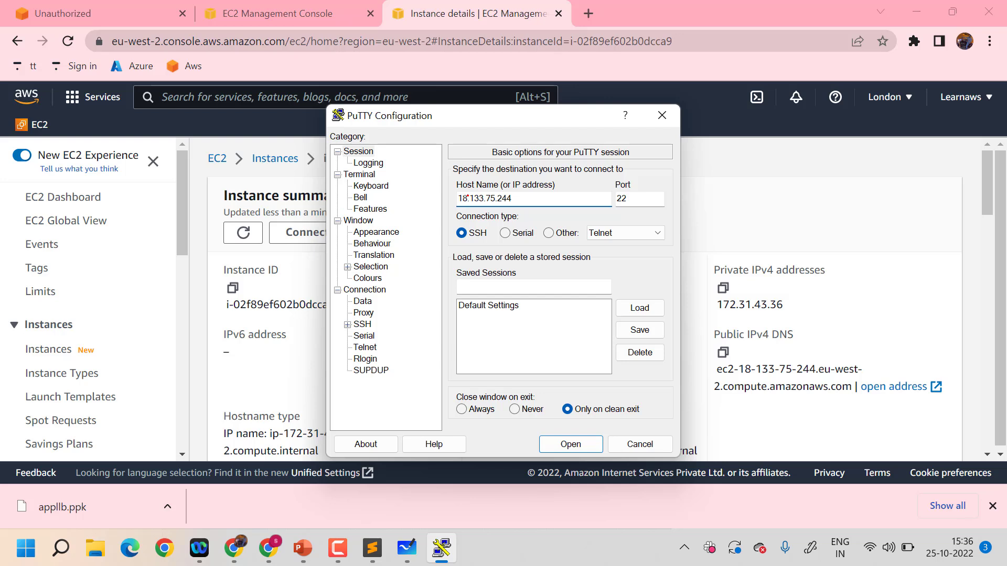
{"action": "type", "text": "ubuntu@"}
Set appllb.ppk from Downloads as the SSH private key file and connect to the instance, accepting its host key
{"action": "left_click", "coordinate": [347, 324]}
{"action": "left_click", "coordinate": [373, 358]}
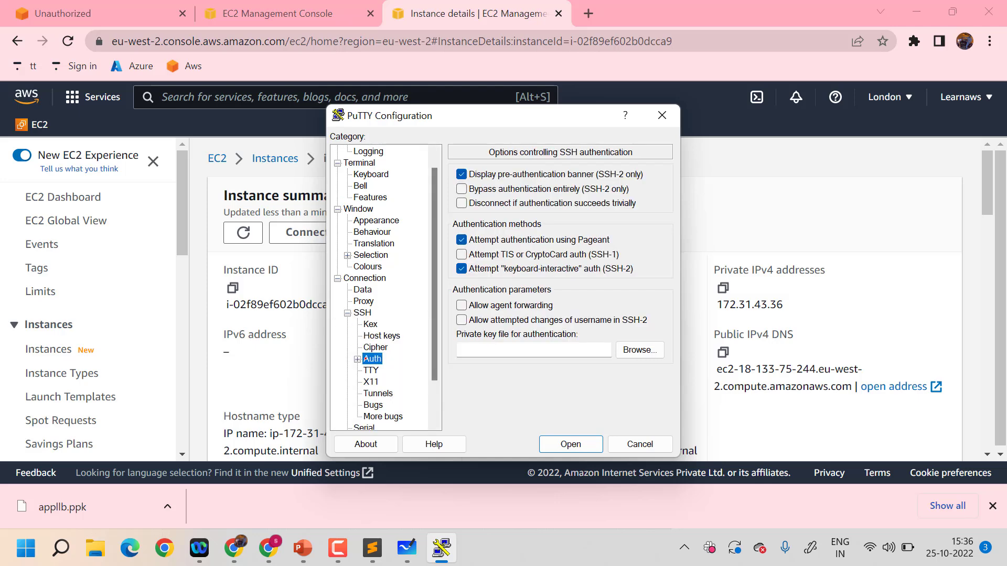
{"action": "left_click", "coordinate": [632, 349]}
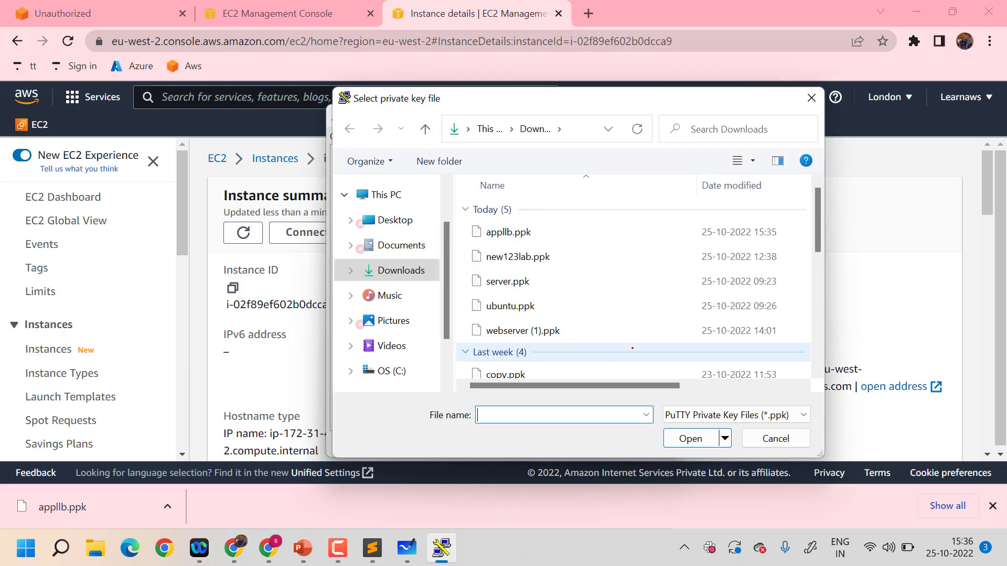
{"action": "left_click", "coordinate": [506, 232]}
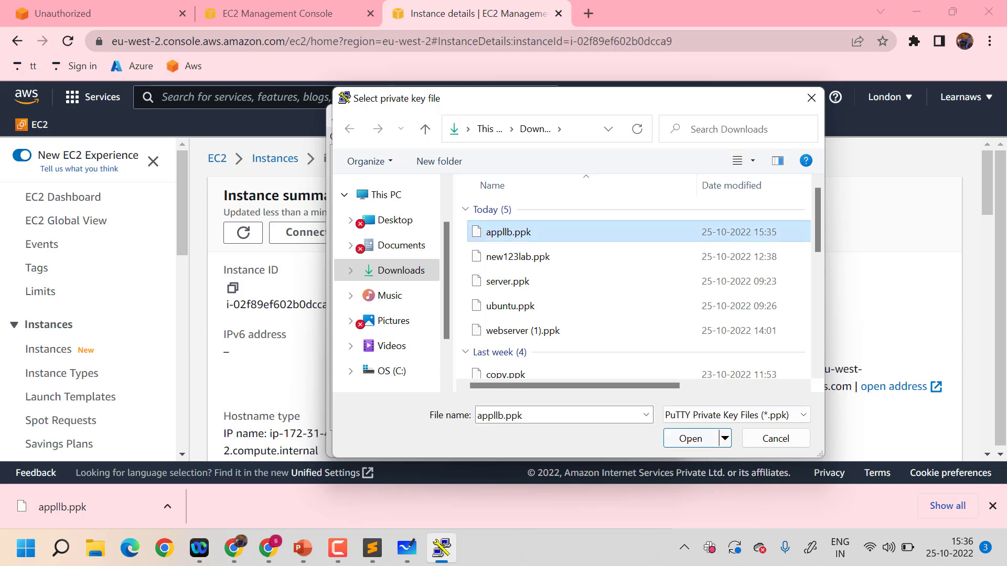
{"action": "left_click", "coordinate": [691, 438]}
{"action": "left_click", "coordinate": [571, 445]}
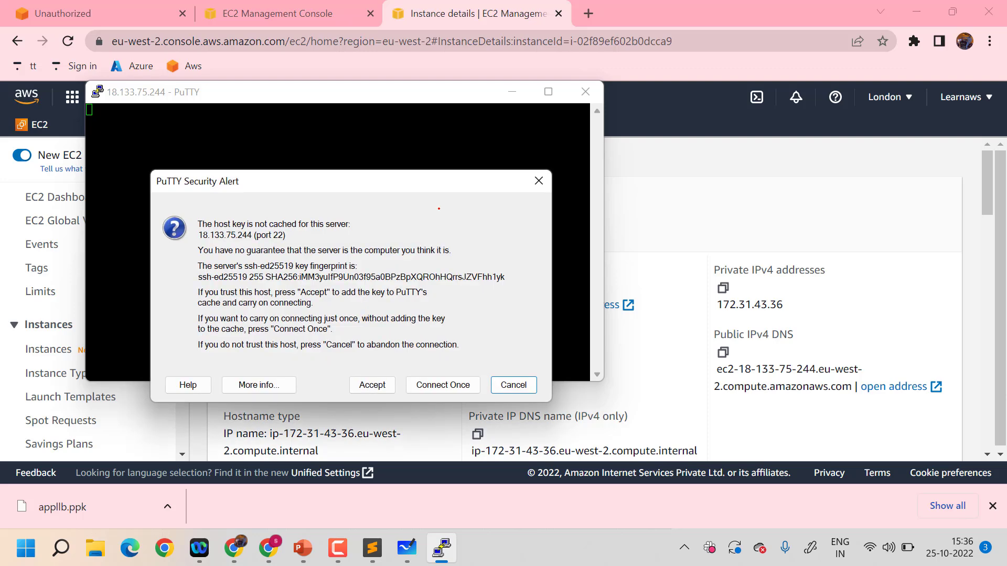
{"action": "left_click", "coordinate": [367, 390]}
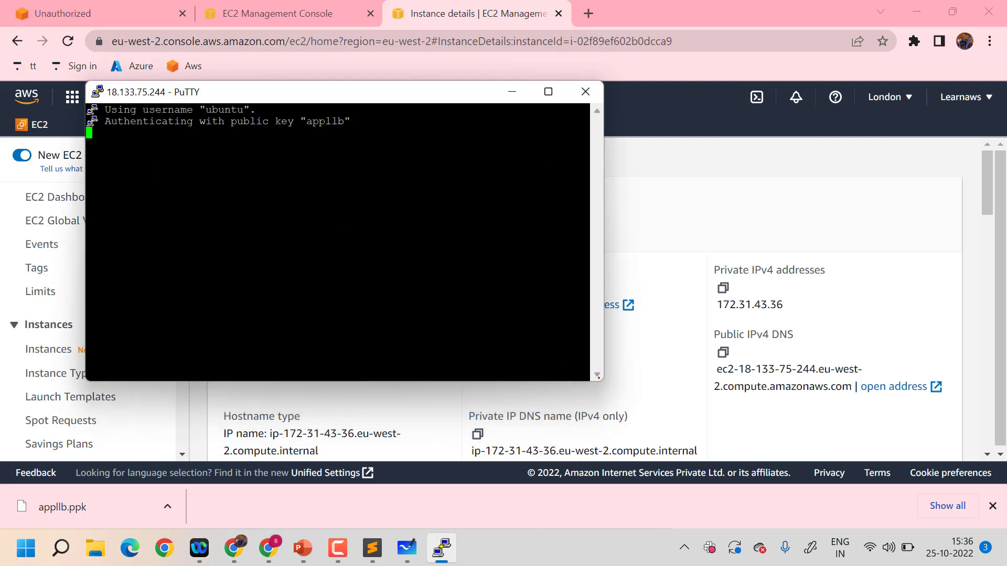
Switch to the root user with "sudo su" and clear the terminal
{"action": "type", "text": "c"}
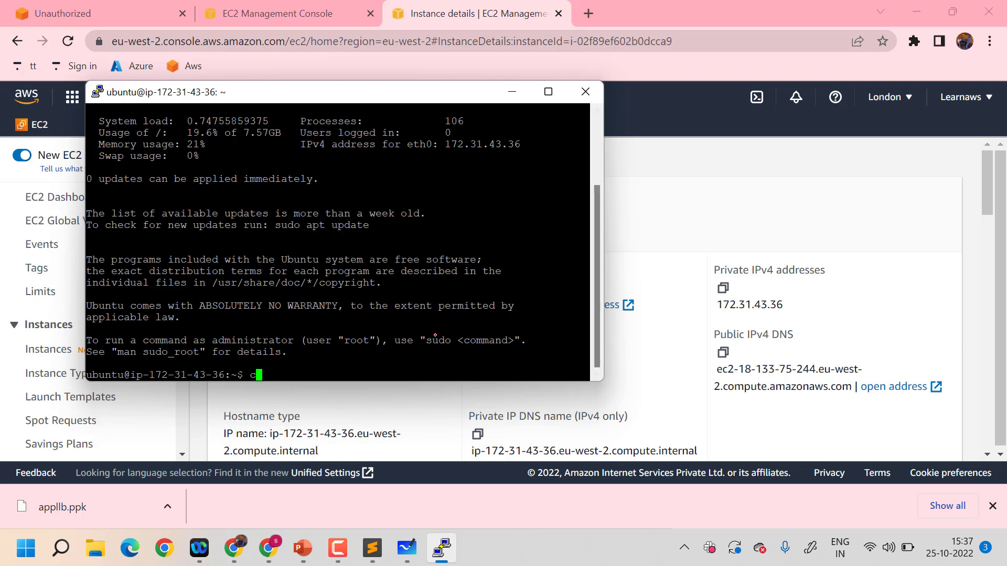
{"action": "type", "text": "lear"}
{"action": "key", "text": "Return"}
{"action": "type", "text": "sudo su"}
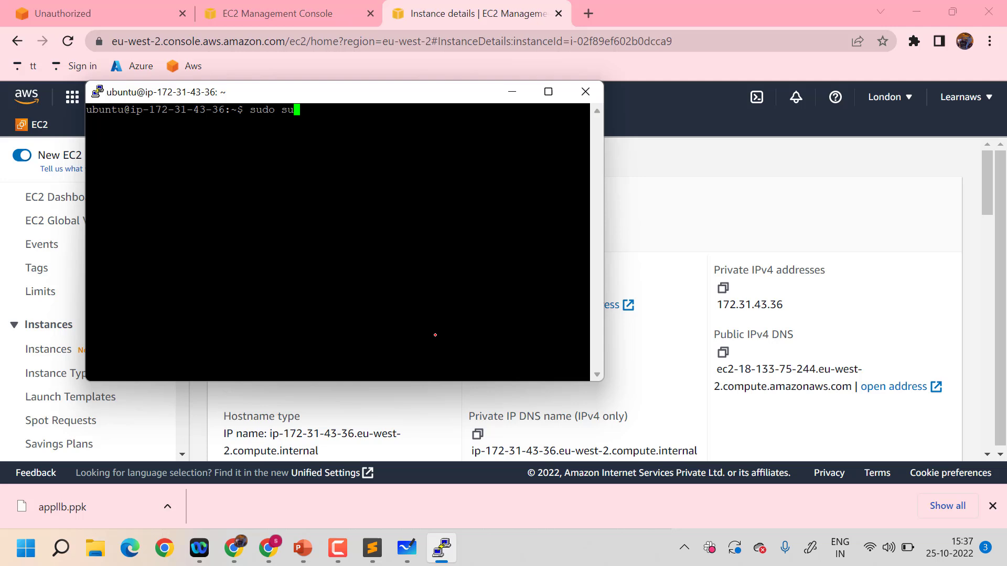
{"action": "key", "text": "Return"}
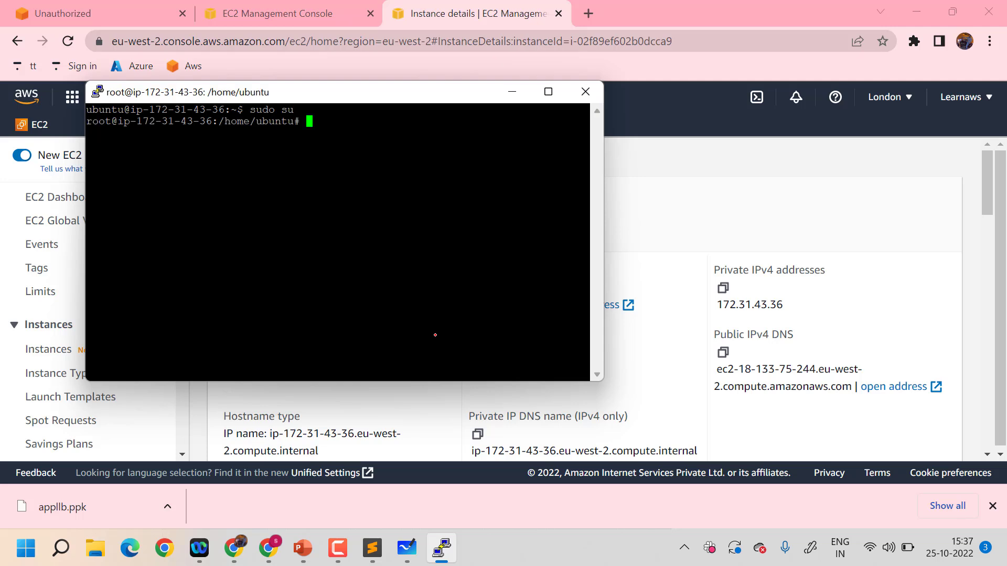
{"action": "type", "text": "clerar"}
{"action": "key", "text": "Return"}
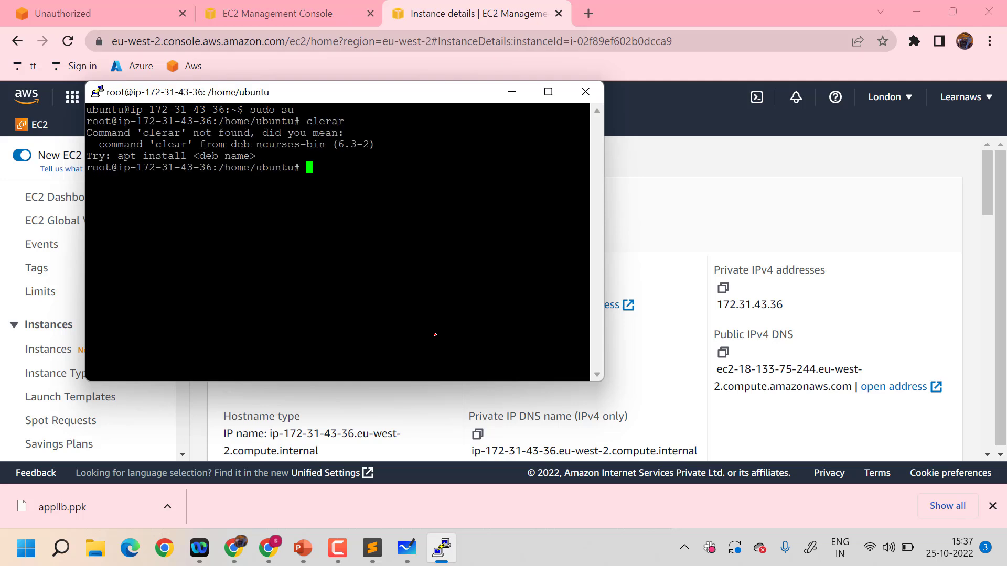
{"action": "type", "text": "clear"}
{"action": "key", "text": "Return"}
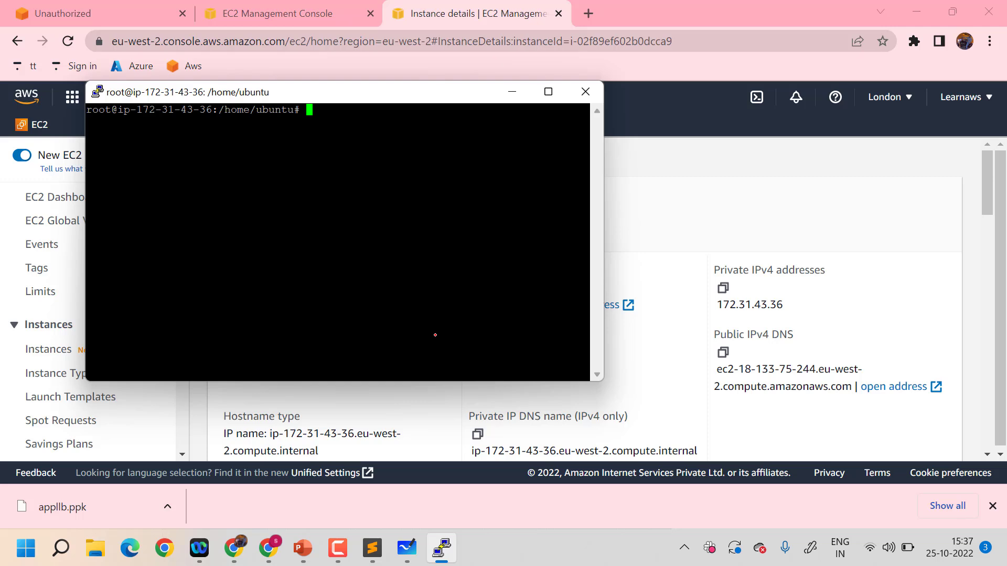
Update the package lists with "sudo apt update", maximise the terminal window and clear its output
{"action": "type", "text": "sudo apt update"}
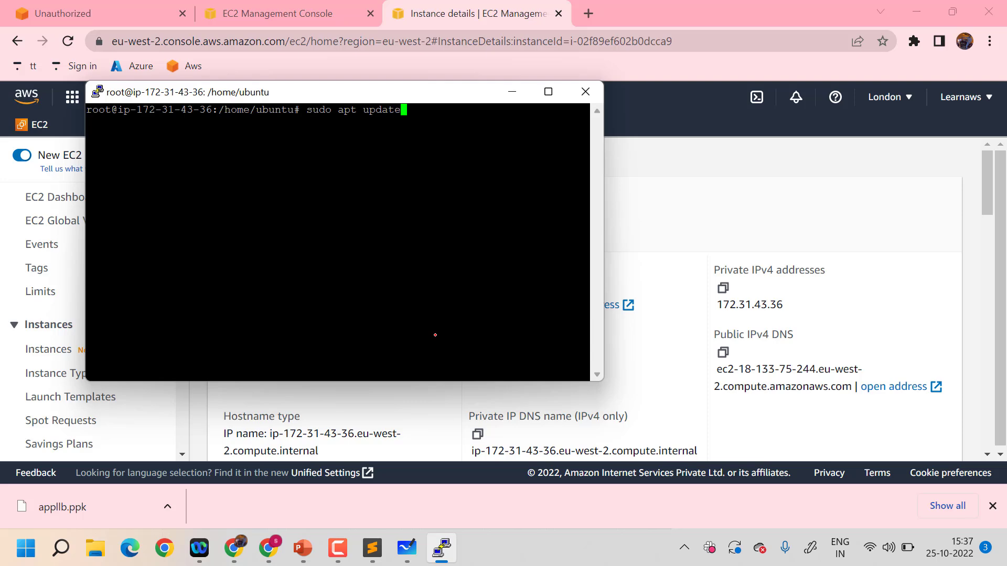
{"action": "key", "text": "Return"}
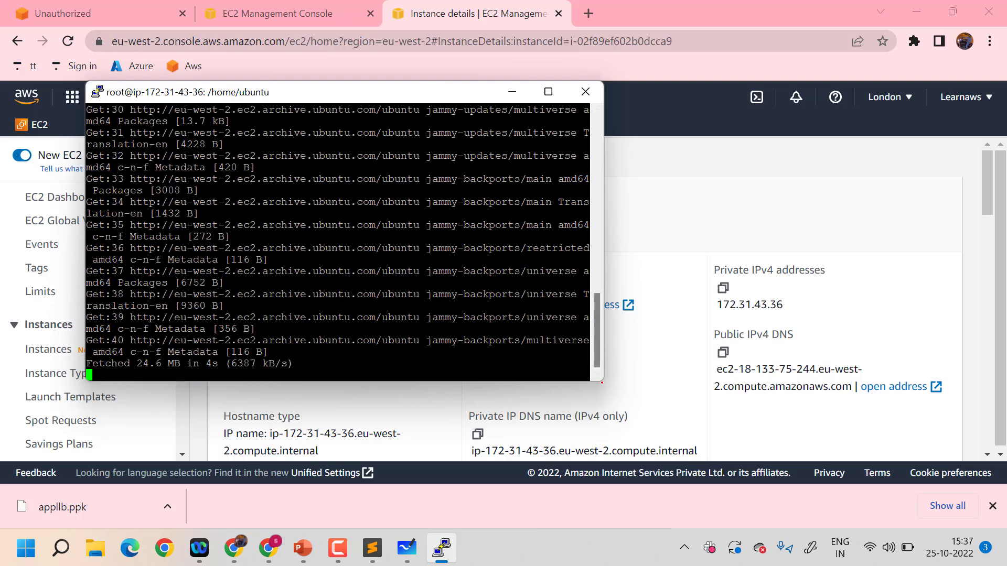
{"action": "left_click_drag", "start_coordinate": [602, 383], "coordinate": [673, 486]}
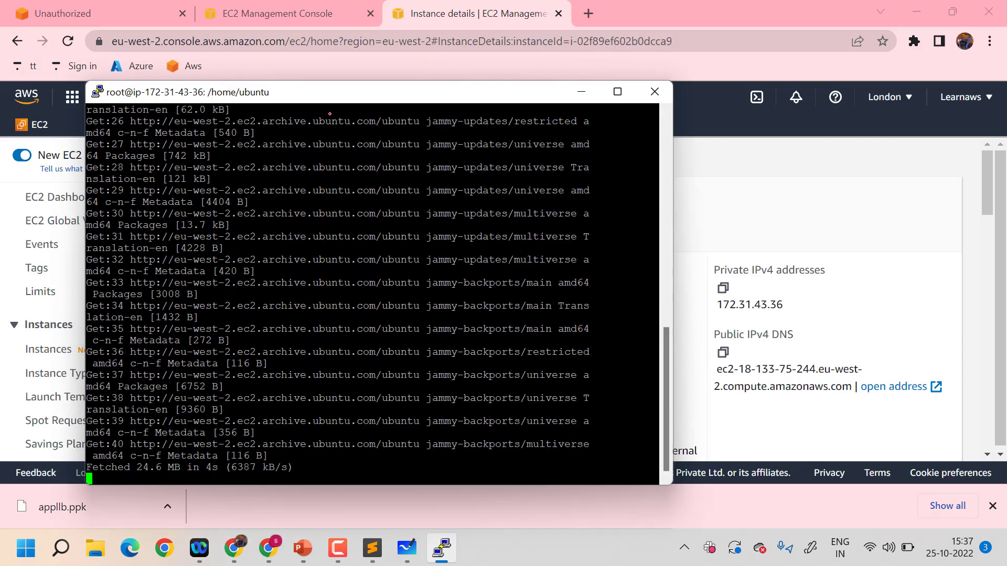
{"action": "left_click_drag", "start_coordinate": [313, 91], "coordinate": [351, 1]}
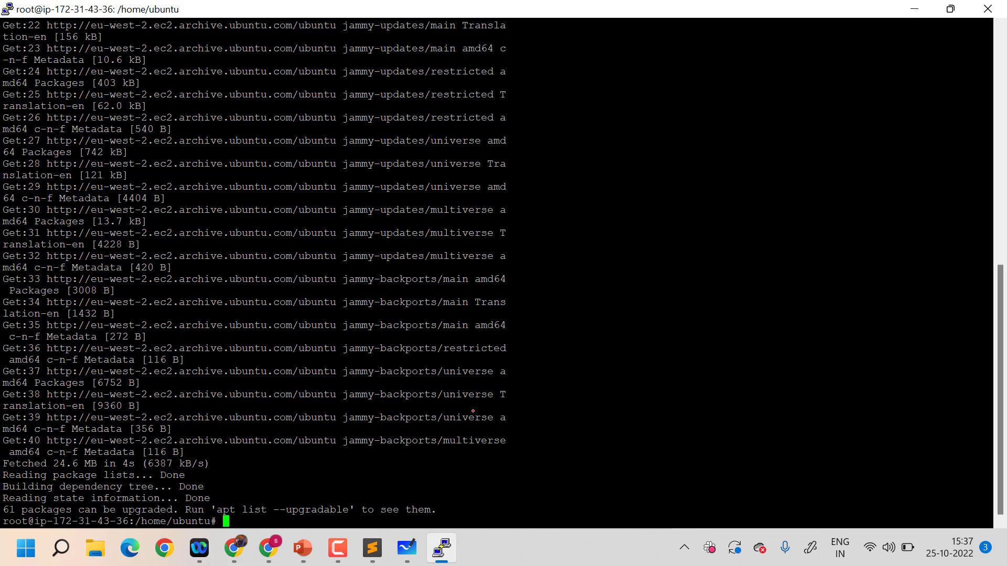
{"action": "type", "text": "clear"}
{"action": "key", "text": "Return"}
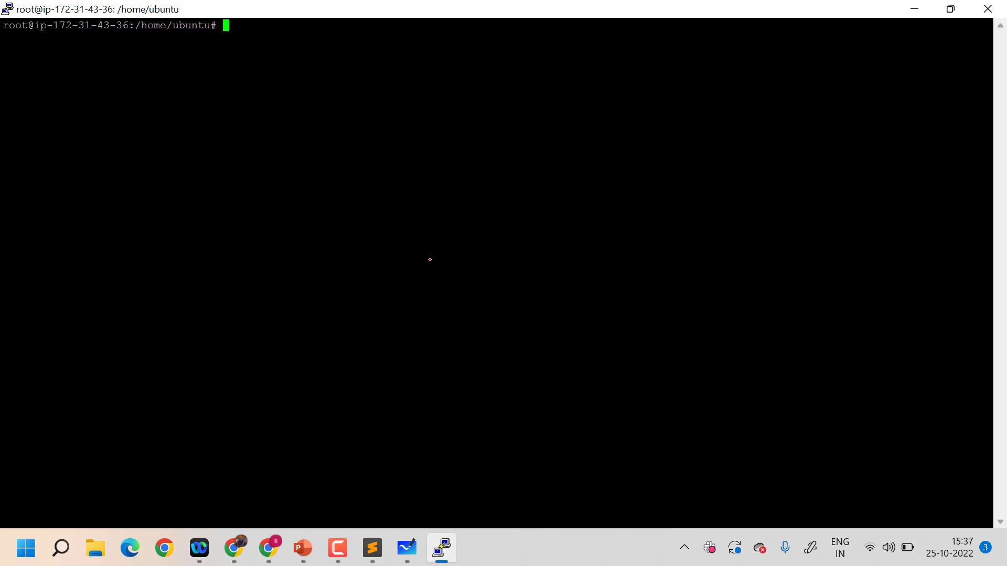
Install the Apache web server with "sudo apt install apache2 -y"
{"action": "type", "text": "sudo apt install apache2 -y"}
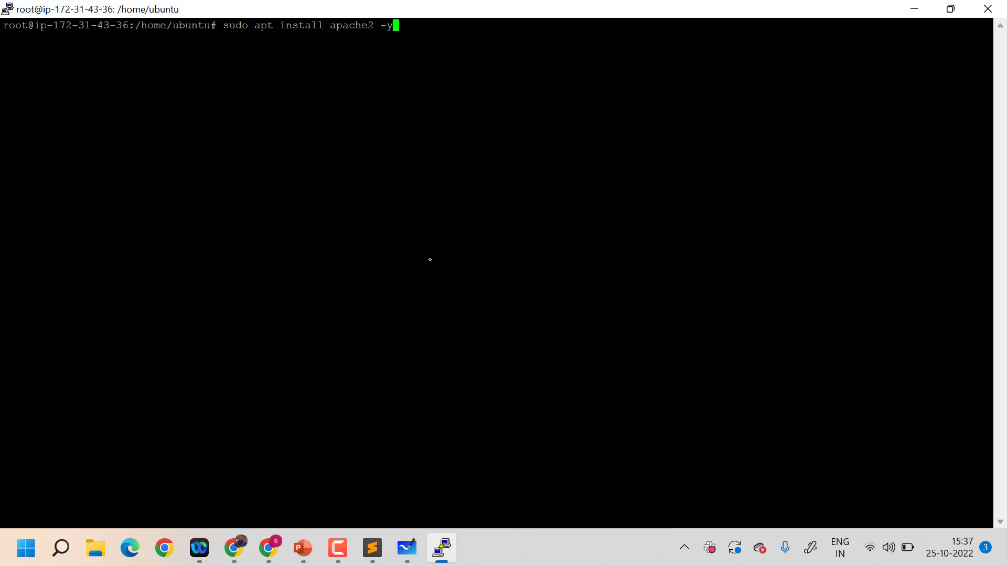
{"action": "key", "text": "Return"}
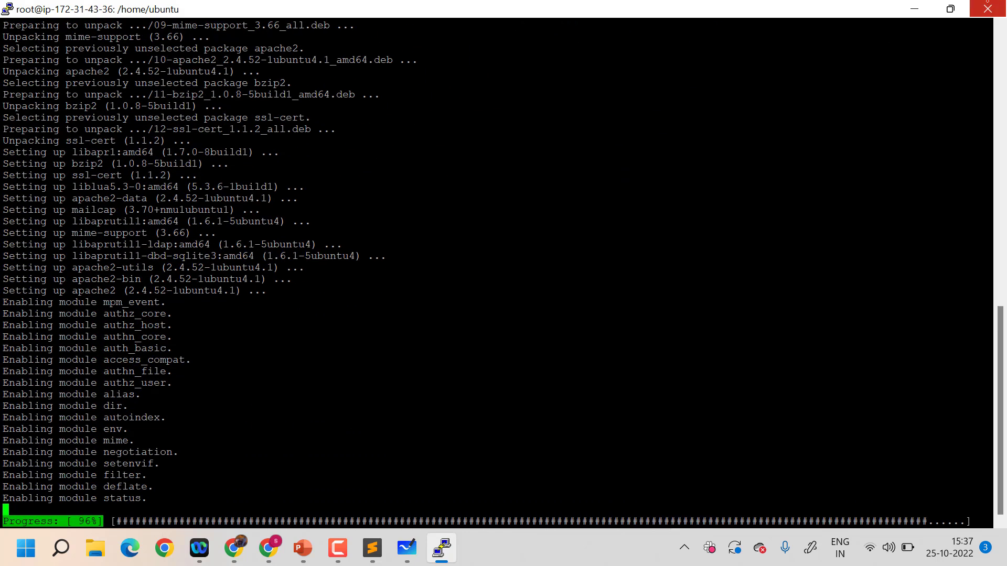
Restore the terminal to its smaller size and load 18.133.75.244 in a new Chrome tab to check the web server
{"action": "left_click", "coordinate": [950, 9]}
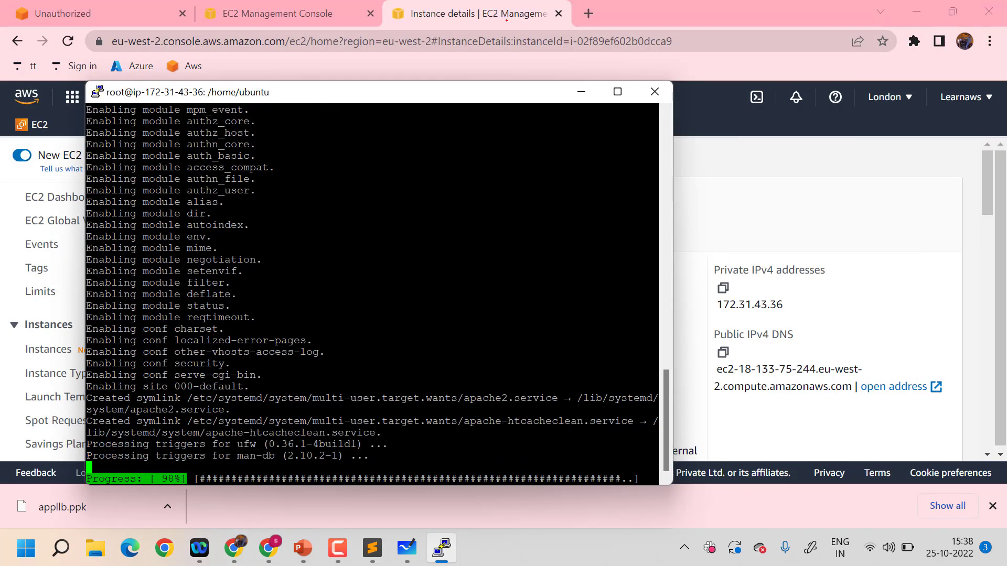
{"action": "left_click", "coordinate": [566, 56]}
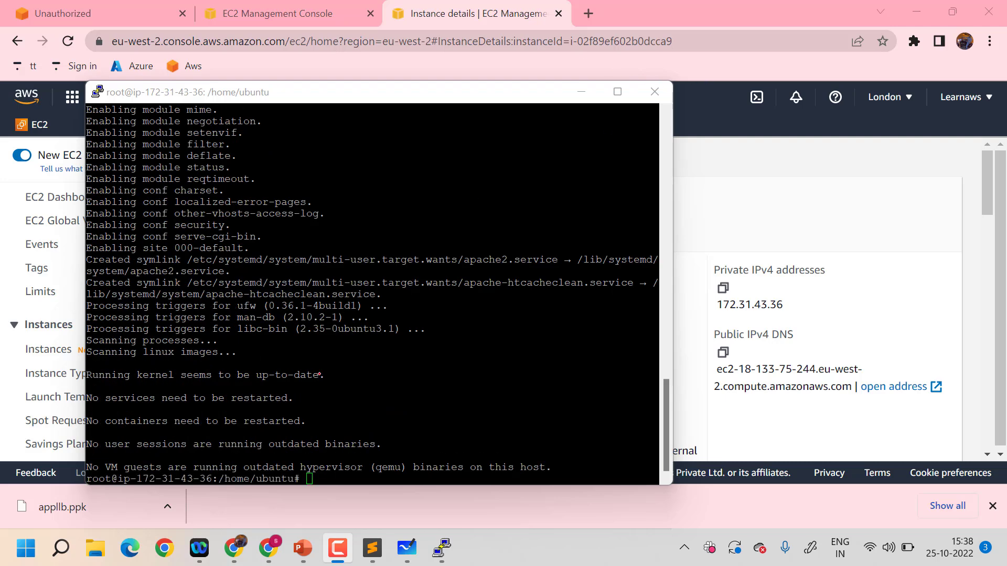
{"action": "left_click", "coordinate": [589, 13]}
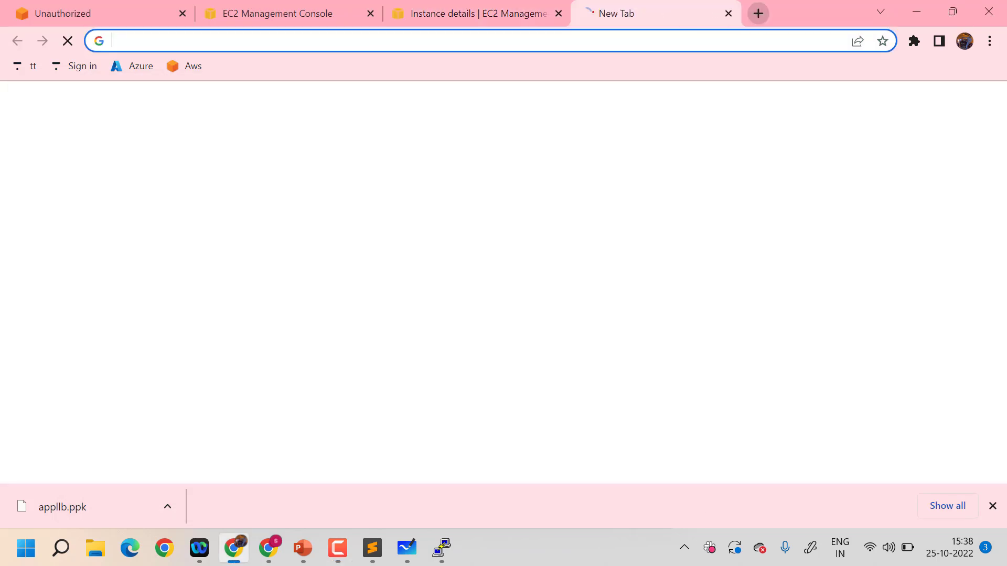
{"action": "left_click", "coordinate": [590, 42]}
{"action": "type", "text": "18.133.75.244"}
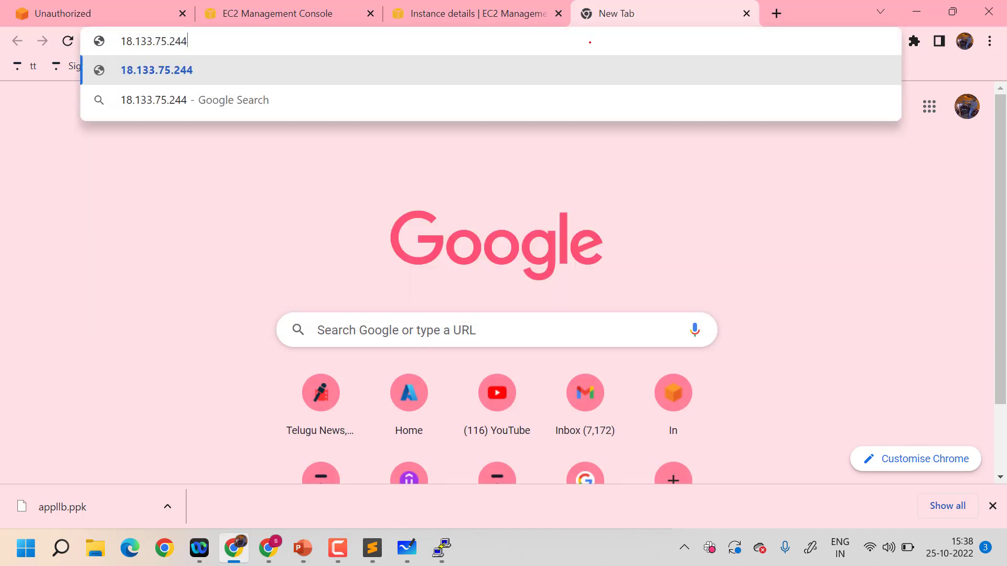
{"action": "key", "text": "Return"}
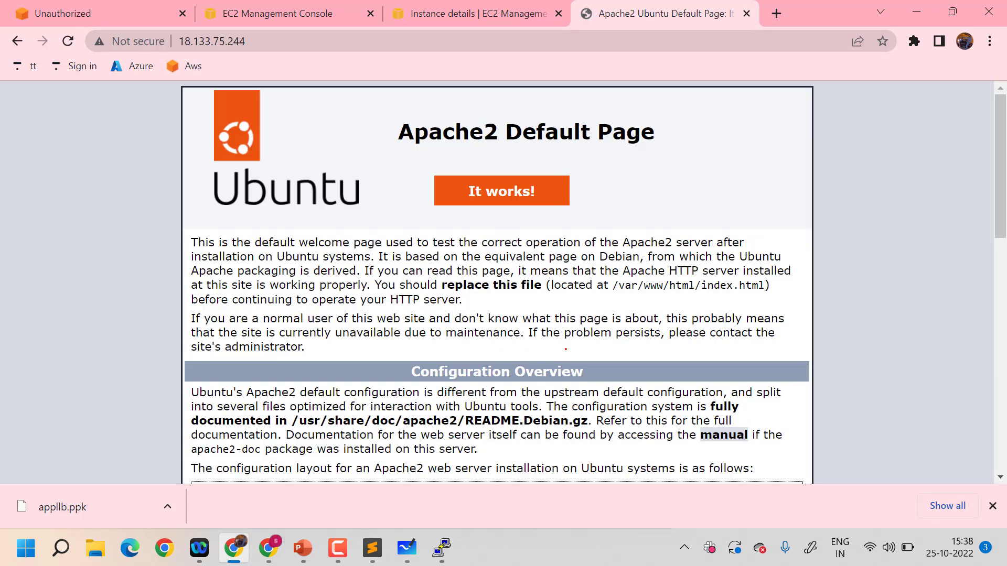
Switch back to the PuTTY session, move its window up and change to the root directory with "cd /"
{"action": "left_click", "coordinate": [442, 548]}
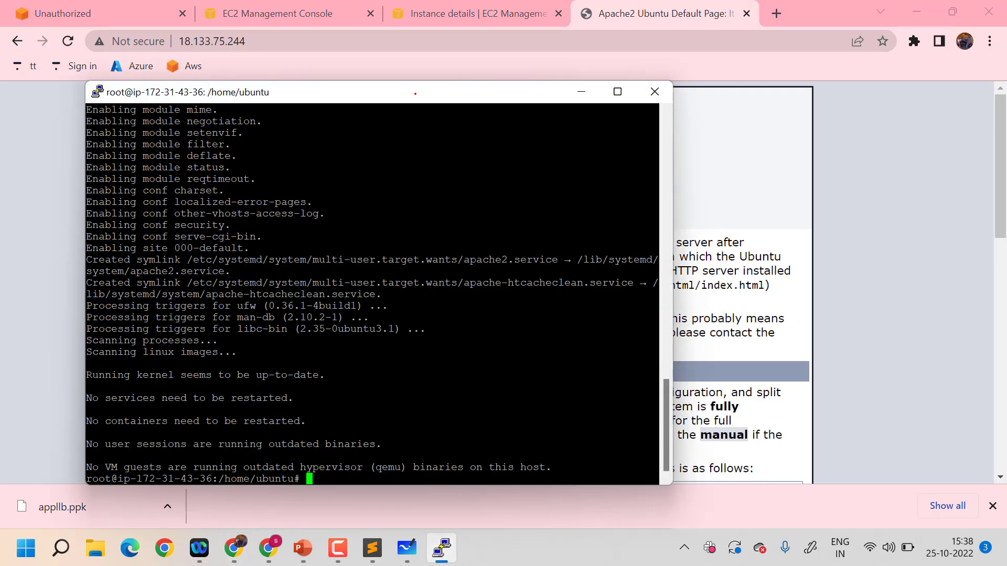
{"action": "left_click_drag", "start_coordinate": [415, 93], "coordinate": [430, 17]}
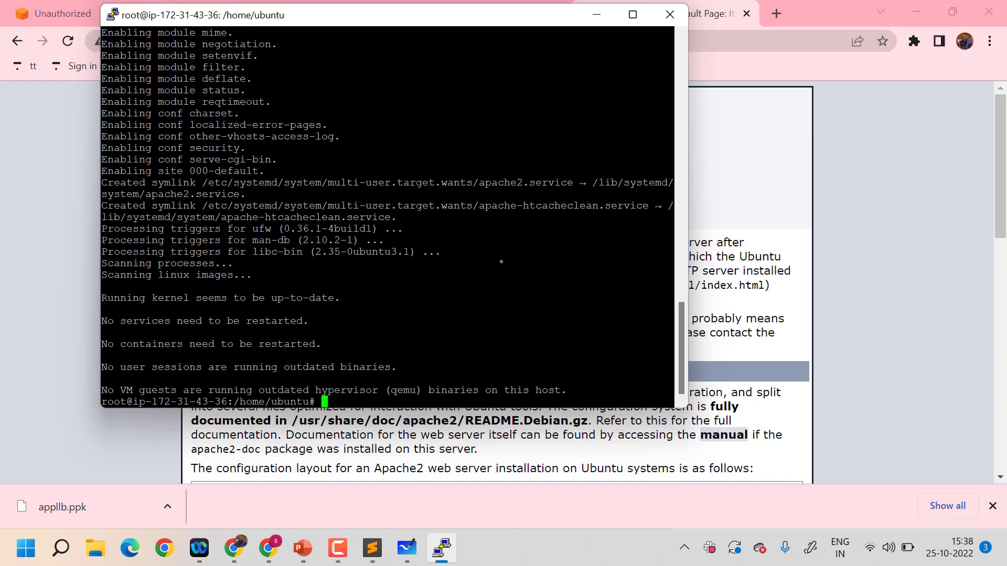
{"action": "type", "text": "cd /"}
{"action": "key", "text": "Return"}
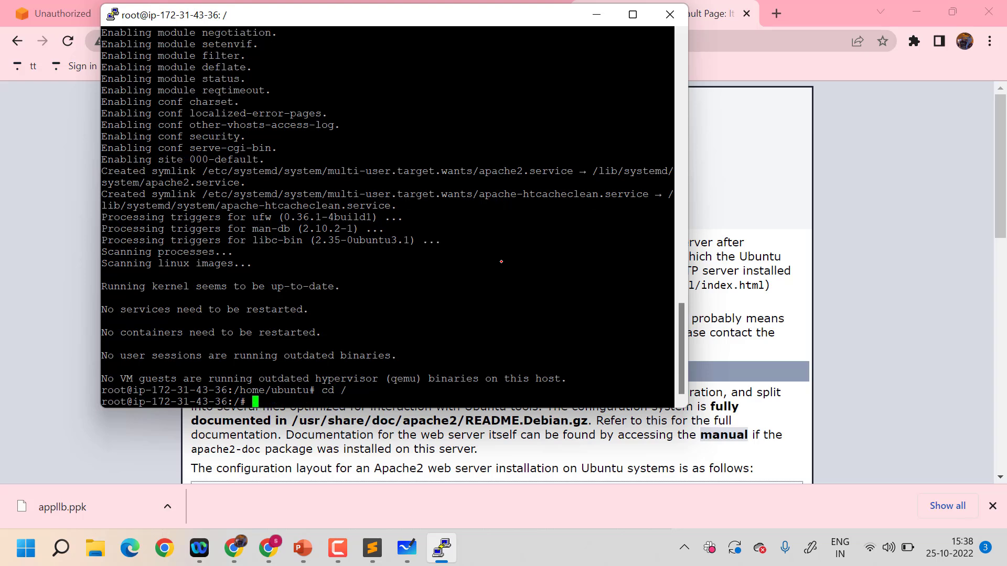
Maximise the terminal window, change to the var directory with "cd var" and list its contents
{"action": "left_click", "coordinate": [632, 14]}
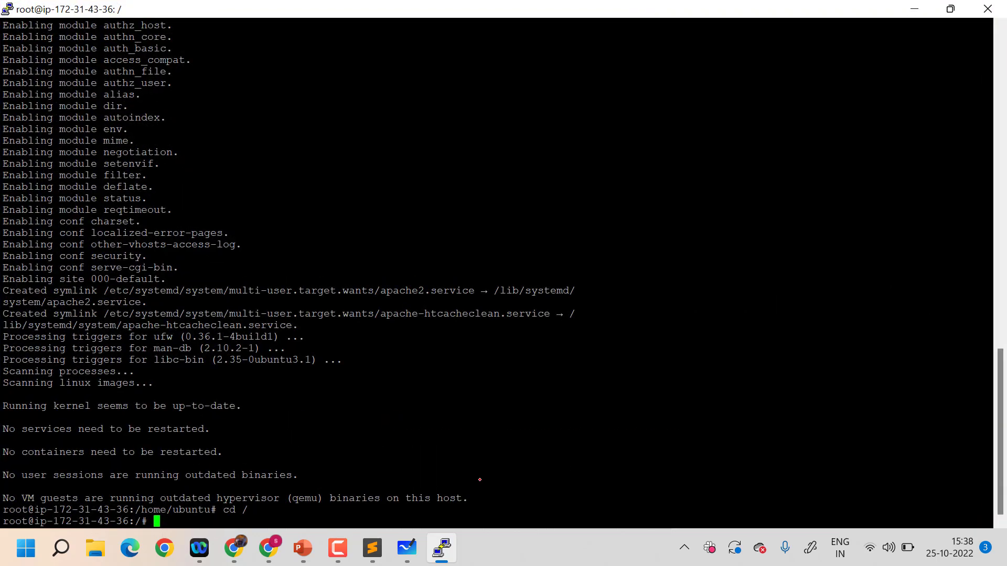
{"action": "type", "text": "cd var"}
{"action": "key", "text": "Return"}
{"action": "type", "text": "ls"}
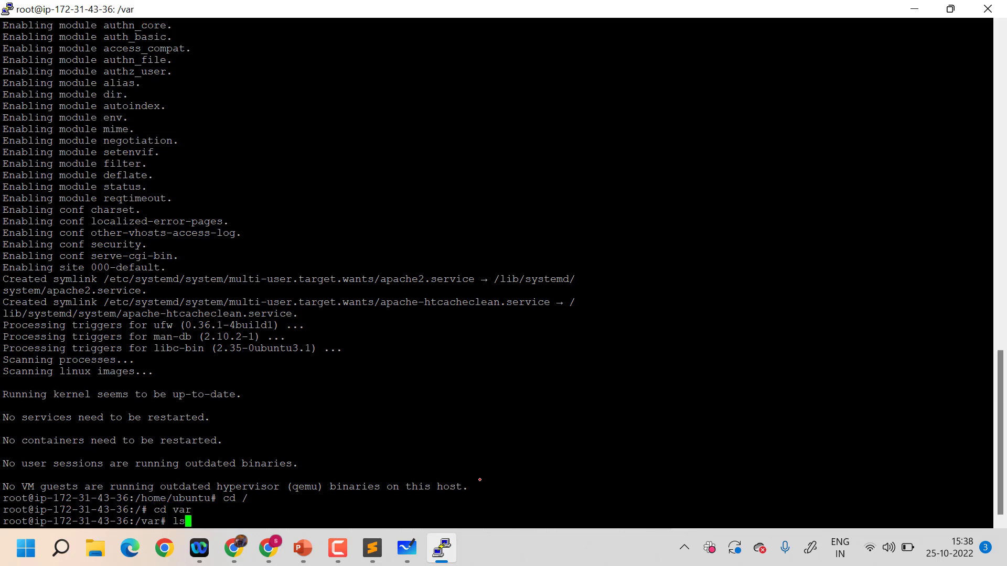
{"action": "key", "text": "Return"}
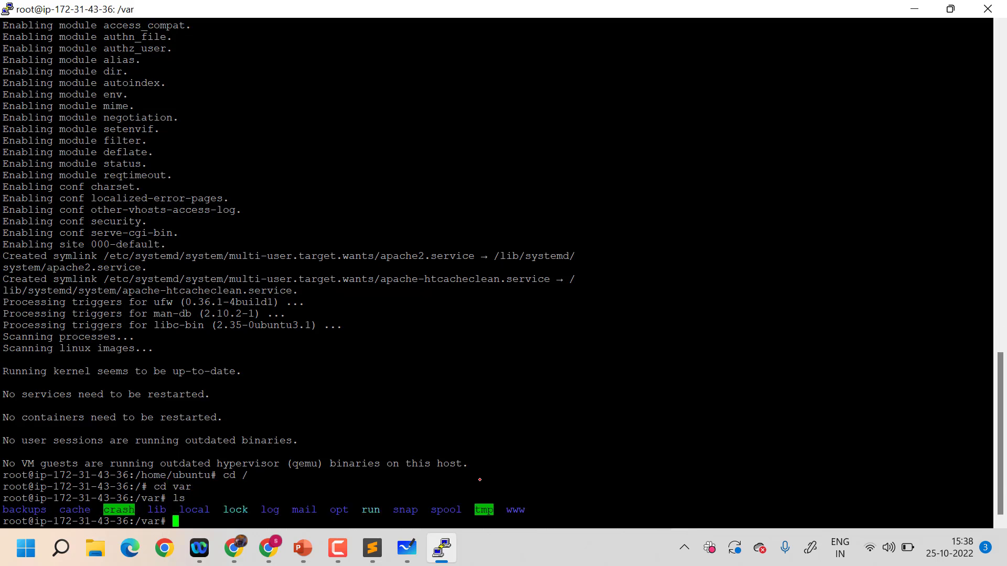
Change to the www directory with "cd www", clear the terminal and list the directory's contents
{"action": "double_click", "coordinate": [524, 510]}
{"action": "left_click", "coordinate": [523, 510]}
{"action": "type", "text": "cd www"}
{"action": "key", "text": "Return"}
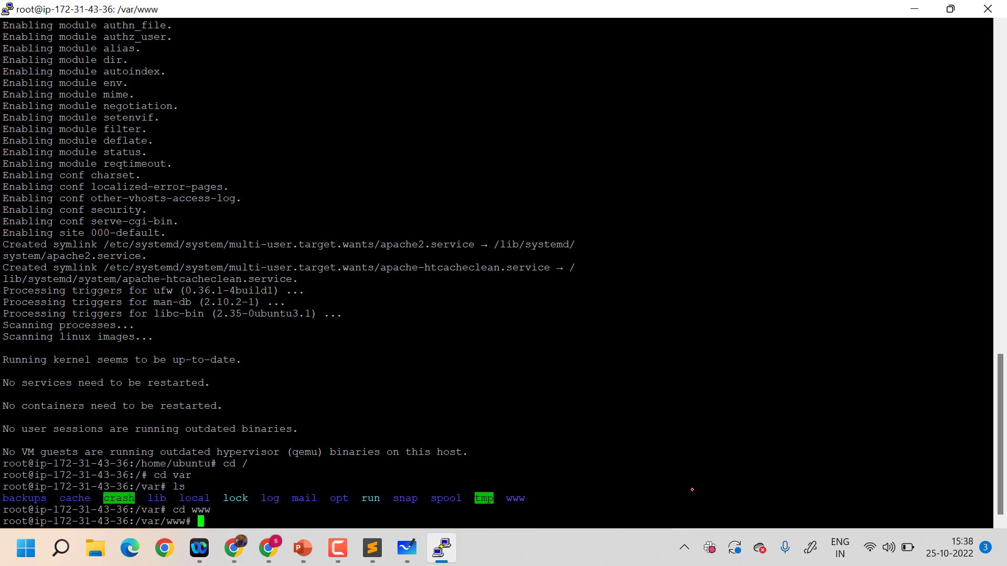
{"action": "type", "text": "clear"}
{"action": "key", "text": "Return"}
{"action": "type", "text": "ls"}
{"action": "key", "text": "Return"}
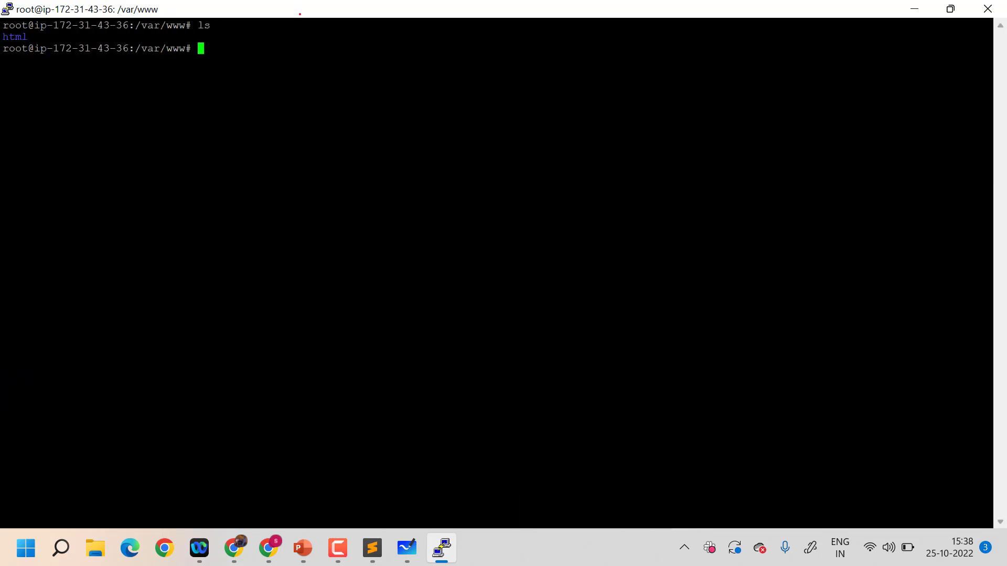
Change to the html directory with "cd html" and list its files
{"action": "type", "text": "cd html"}
{"action": "key", "text": "Return"}
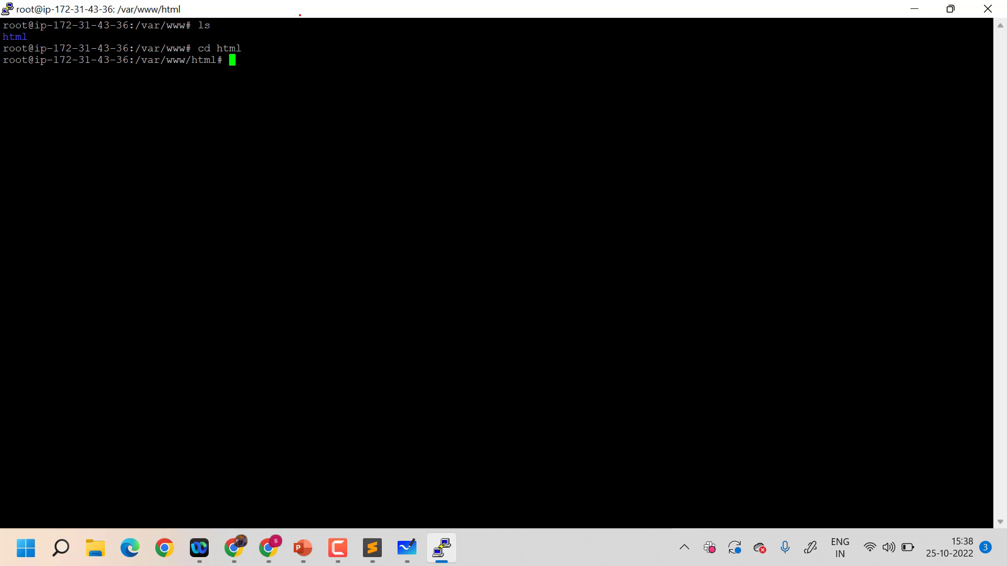
{"action": "type", "text": "ls"}
{"action": "key", "text": "Return"}
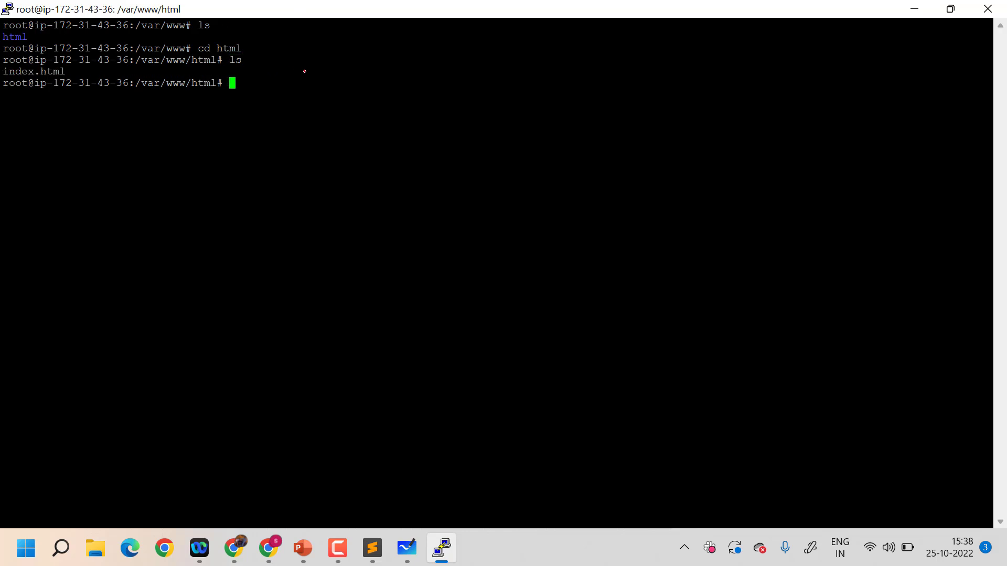
Create a search directory inside /var/www/html with "mkdir search"
{"action": "type", "text": "mkdir search"}
{"action": "key", "text": "Return"}
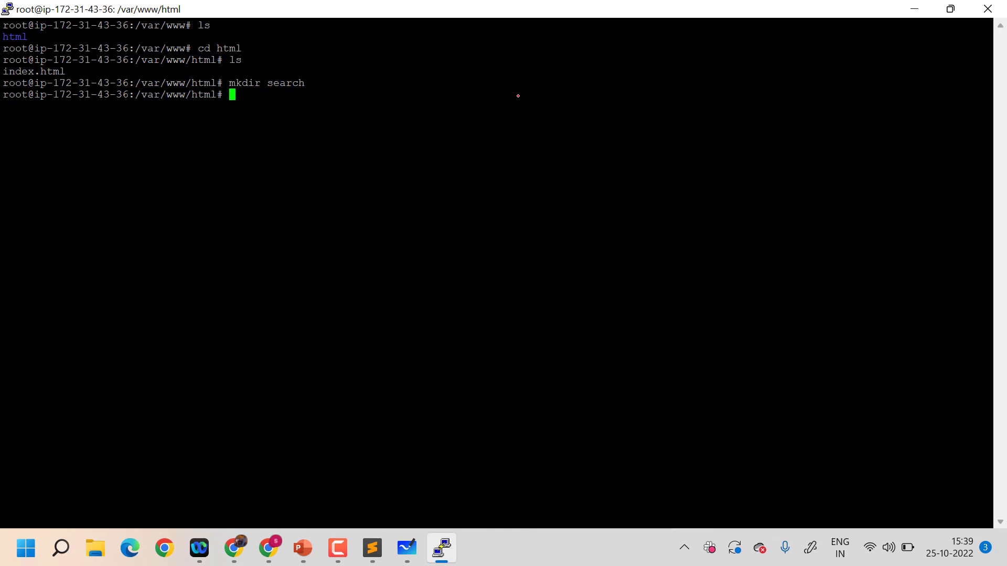
Overwrite index.html using "cat >index.html" with an h1 heading reading "This is for application SEARCH" and save it
{"action": "type", "text": "cat >index.html"}
{"action": "key", "text": "Return"}
{"action": "type", "text": "<h1"}
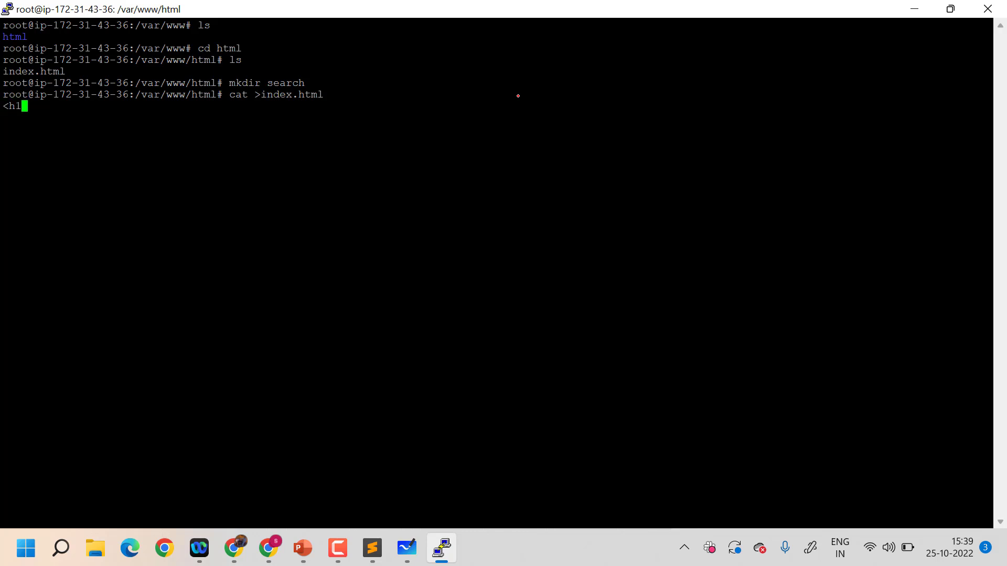
{"action": "type", "text": "> THis is"}
{"action": "key", "text": "BackSpace"}
{"action": "key", "text": "BackSpace"}
{"action": "key", "text": "BackSpace"}
{"action": "key", "text": "BackSpace"}
{"action": "key", "text": "BackSpace"}
{"action": "key", "text": "BackSpace"}
{"action": "key", "text": "BackSpace"}
{"action": "type", "text": "his oia for applicationo"}
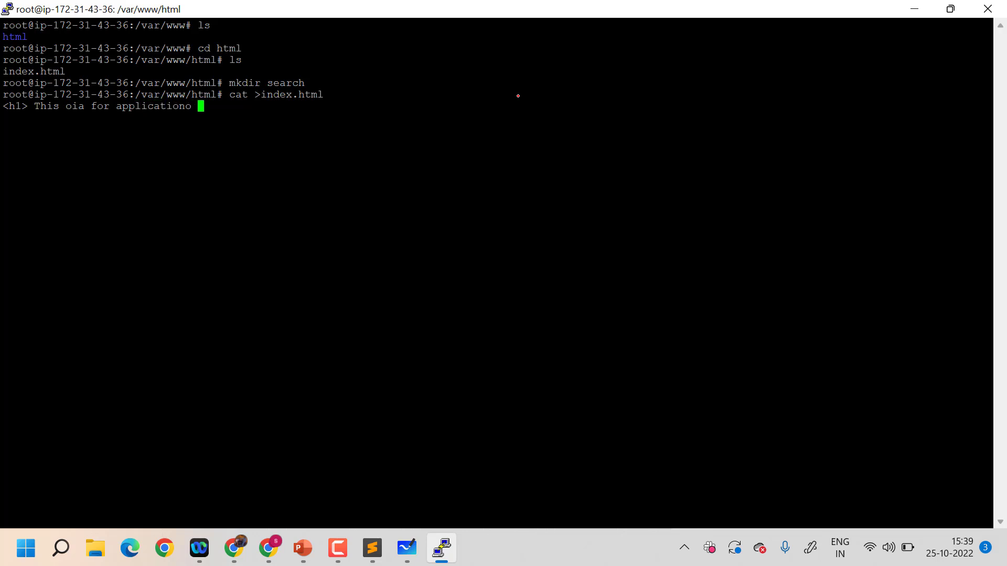
{"action": "key", "text": "BackSpace"}
{"action": "key", "text": "BackSpace"}
{"action": "type", "text": "SEARCH <h1/>"}
{"action": "key", "text": "Return"}
{"action": "key", "text": "ctrl+d"}
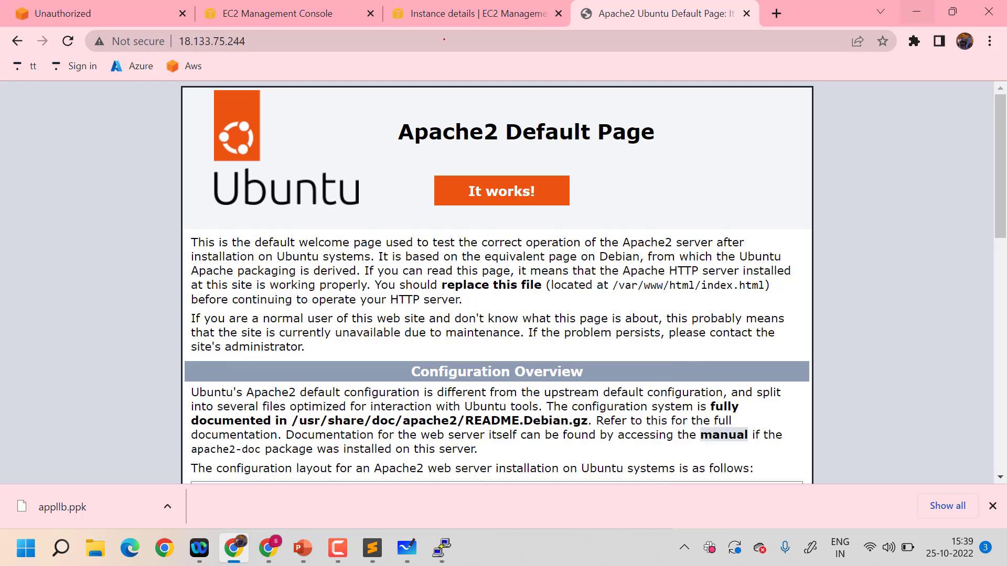
Load 18.133.75.244/search in Chrome, then go to its parent directory to check the new index page
{"action": "left_click", "coordinate": [434, 44]}
{"action": "left_click", "coordinate": [449, 41]}
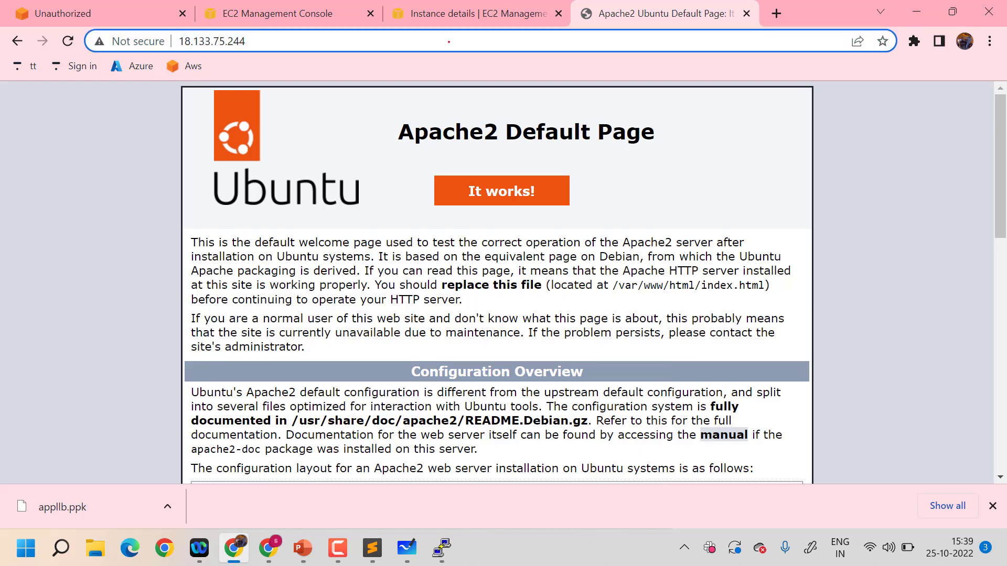
{"action": "type", "text": "/sear"}
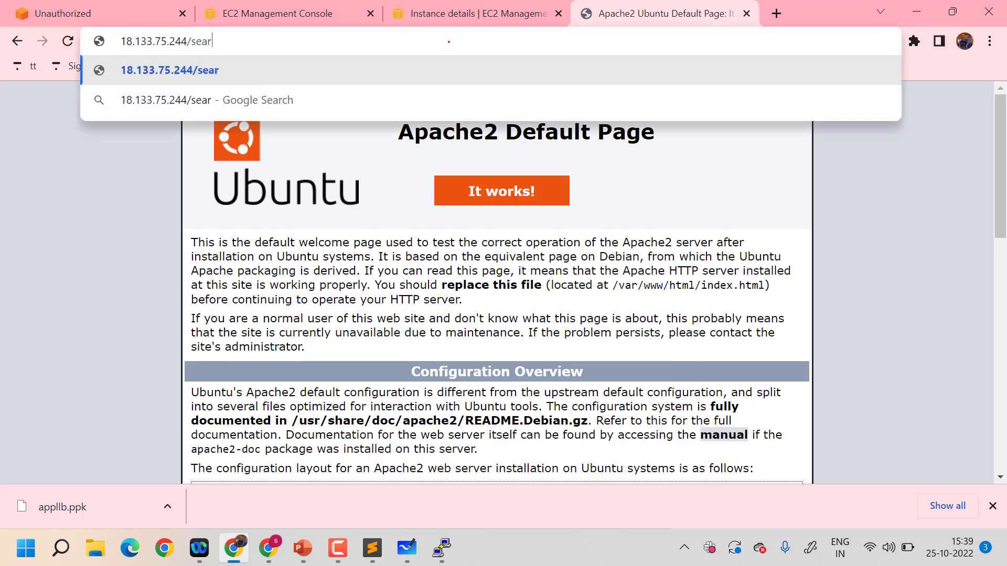
{"action": "type", "text": "ch"}
{"action": "key", "text": "Return"}
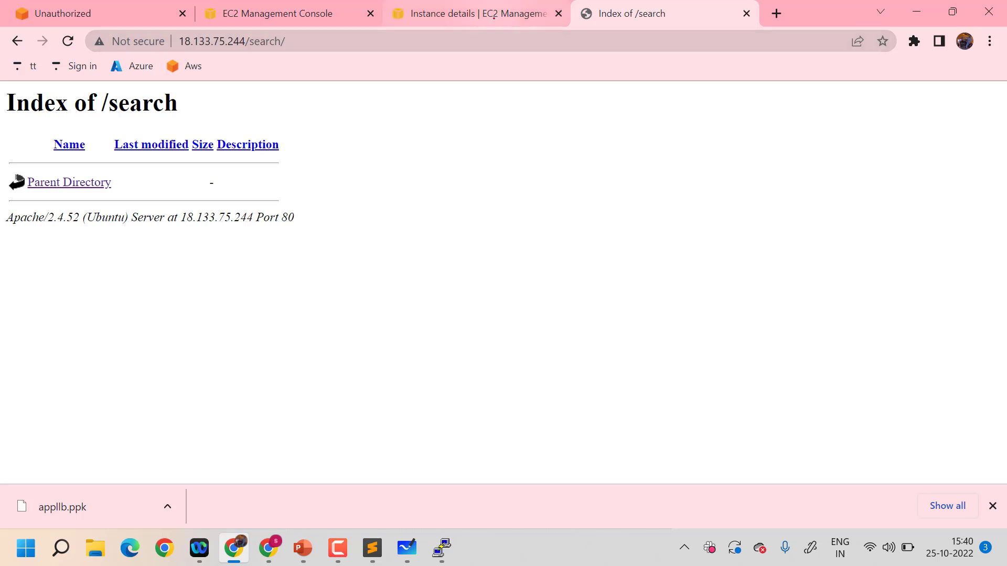
{"action": "mouse_move", "coordinate": [495, 11]}
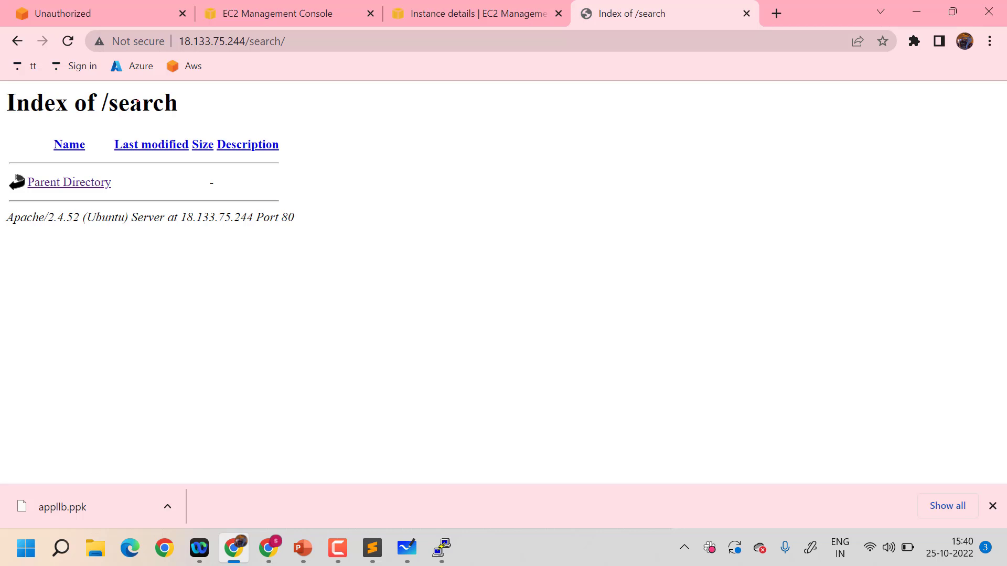
{"action": "left_click", "coordinate": [63, 182]}
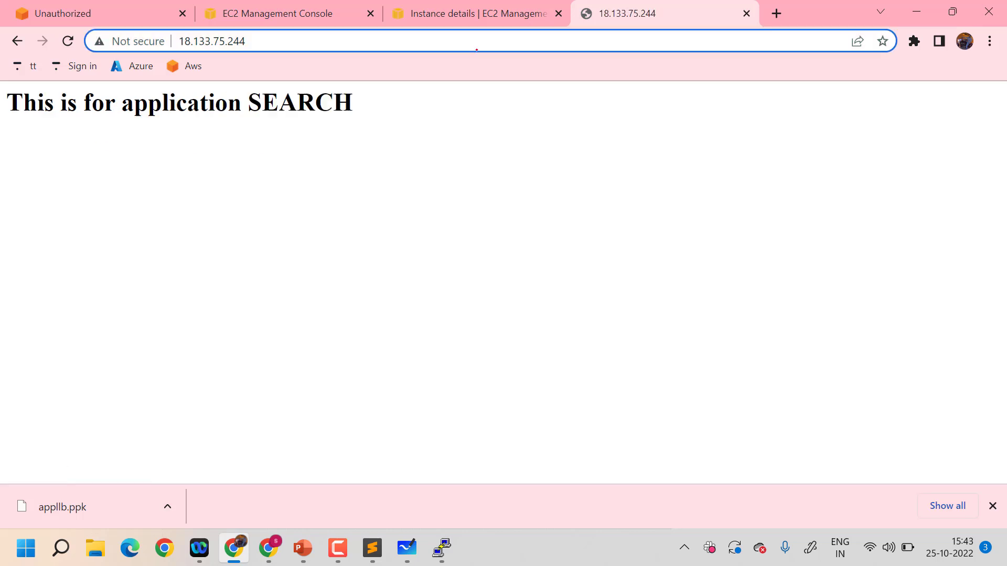
Load 18.133.75.244/search again to check the page served at the search path
{"action": "left_click", "coordinate": [476, 50]}
{"action": "type", "text": "search"}
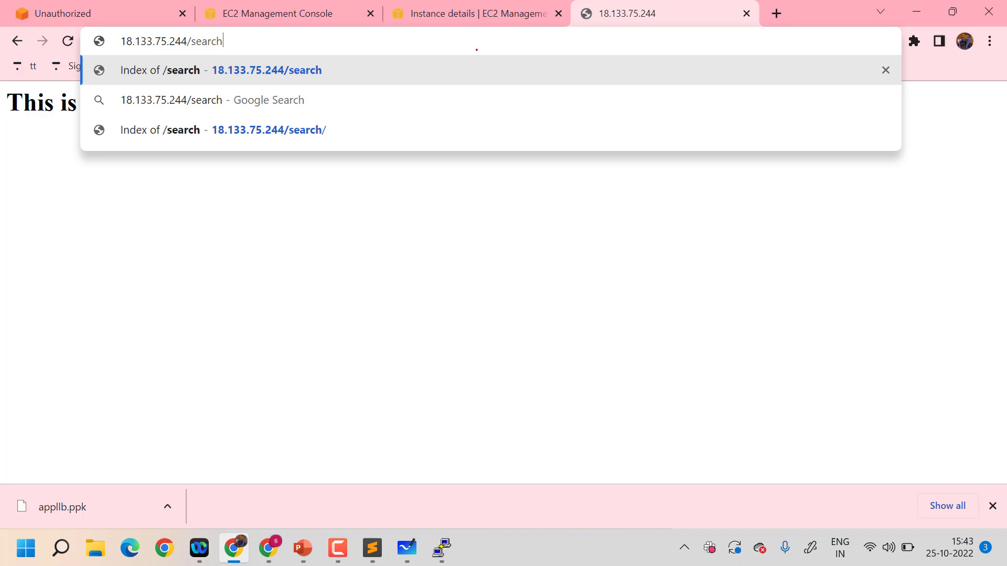
{"action": "key", "text": "Return"}
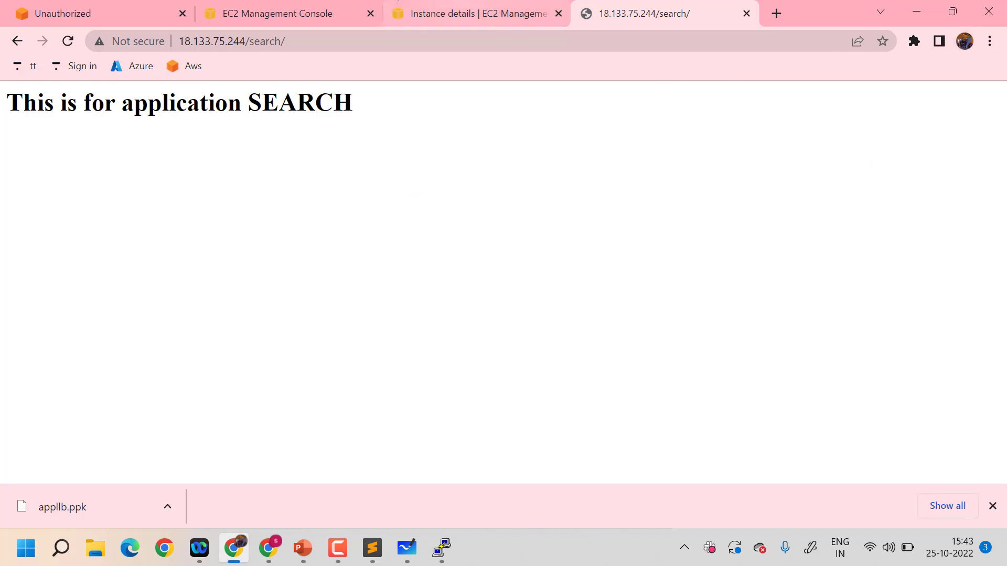
Return to the EC2 instances list and start launching a new instance named "user"
{"action": "left_click", "coordinate": [287, 6]}
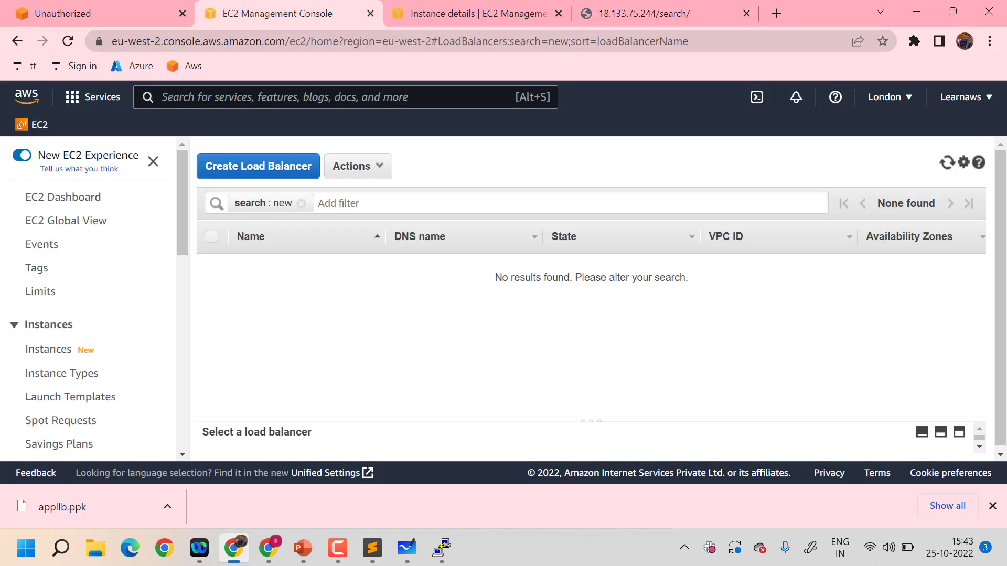
{"action": "left_click", "coordinate": [451, 3]}
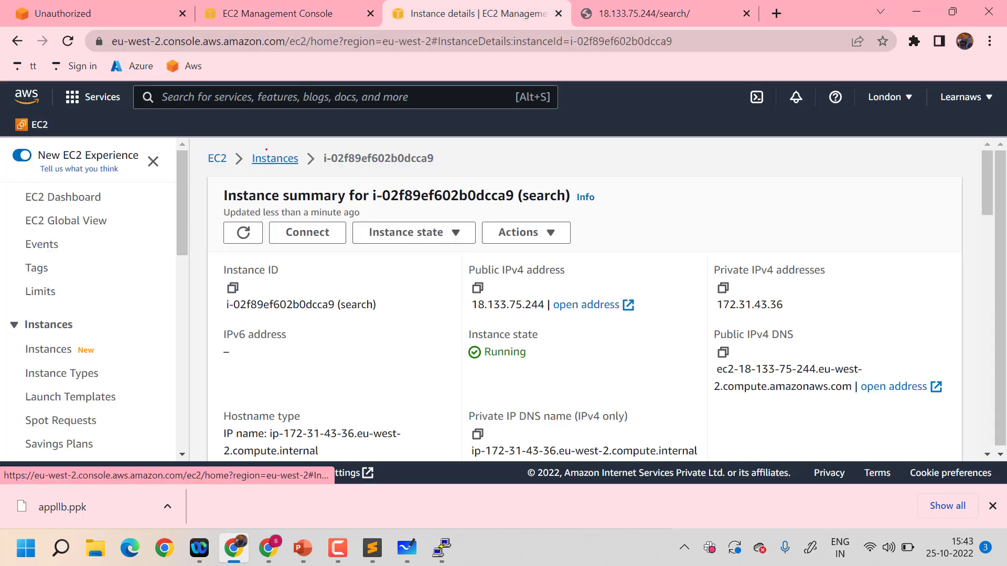
{"action": "left_click", "coordinate": [268, 159]}
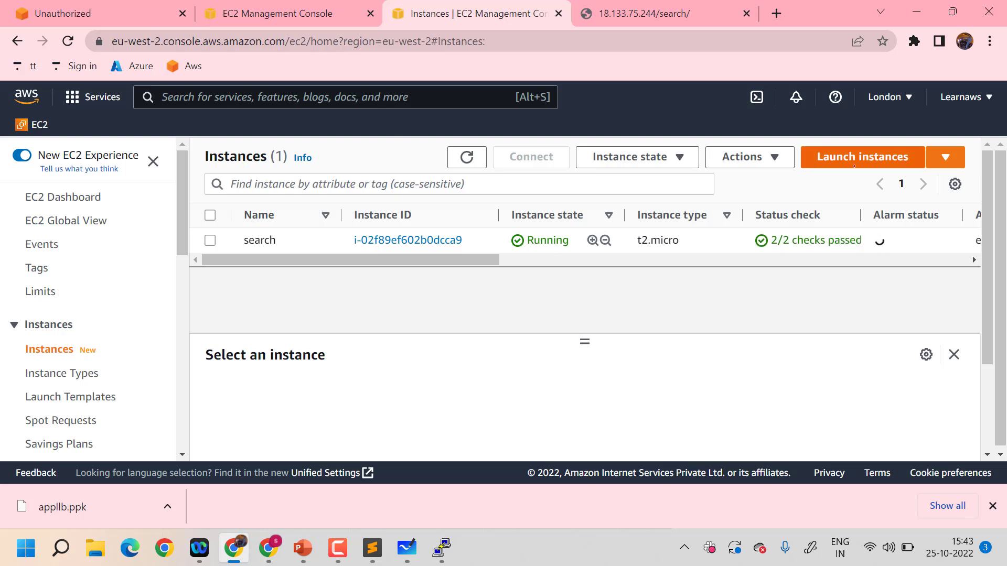
{"action": "left_click", "coordinate": [815, 156]}
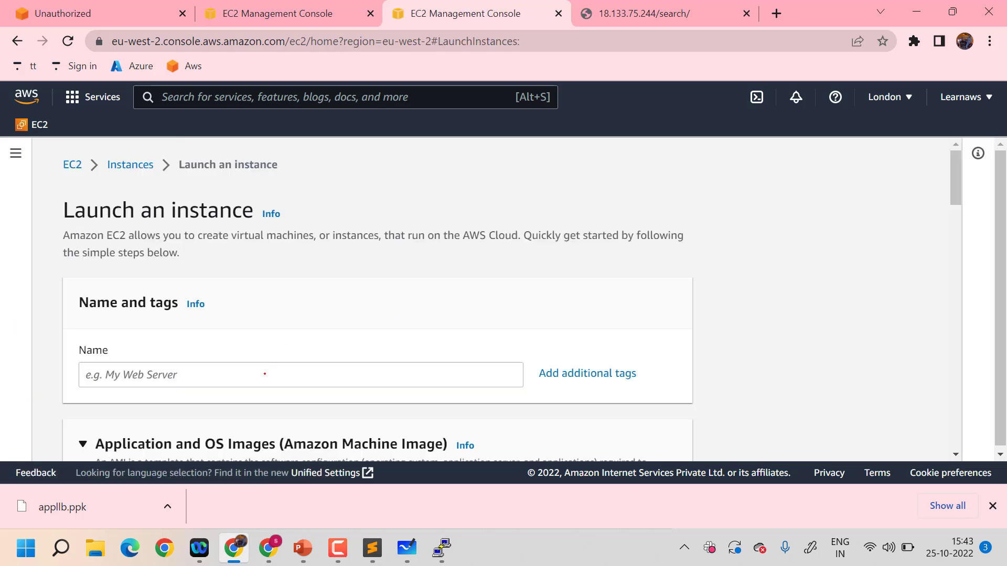
{"action": "left_click", "coordinate": [265, 374]}
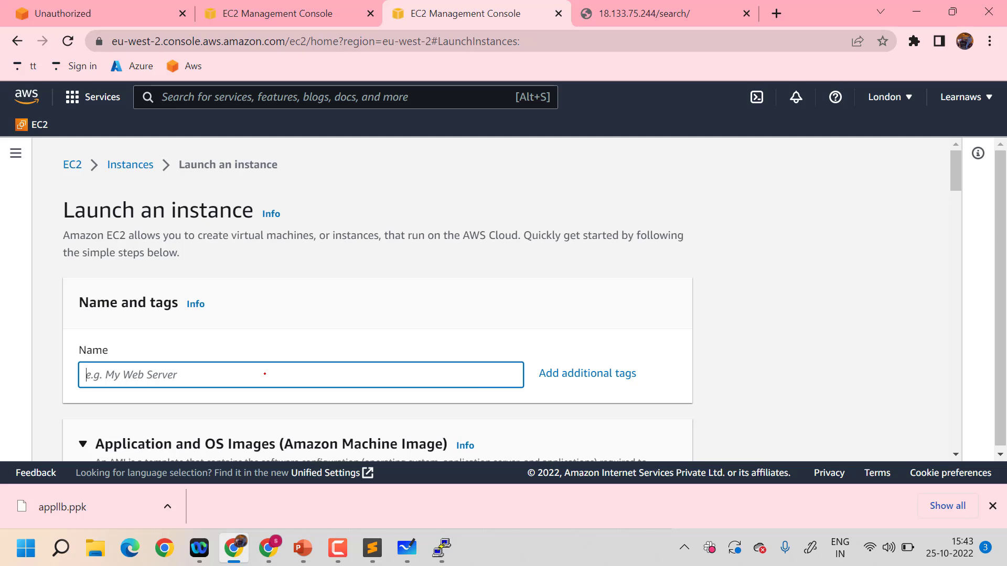
{"action": "type", "text": "user"}
Choose the Ubuntu image and the appllb key pair for the new instance
{"action": "scroll", "coordinate": [265, 374], "scroll_direction": "down", "scroll_amount": 6}
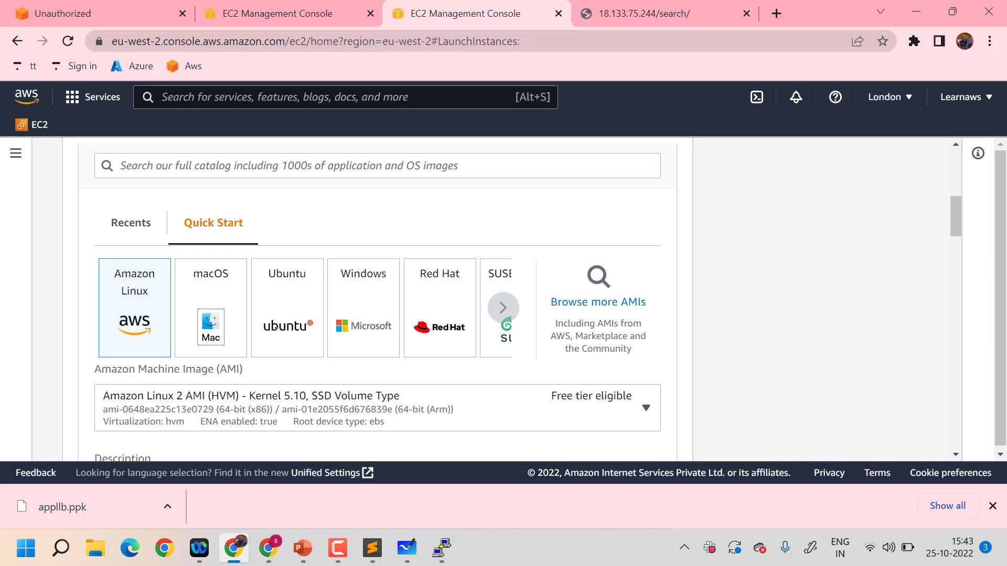
{"action": "left_click", "coordinate": [276, 329]}
{"action": "scroll", "coordinate": [276, 328], "scroll_direction": "down", "scroll_amount": 12}
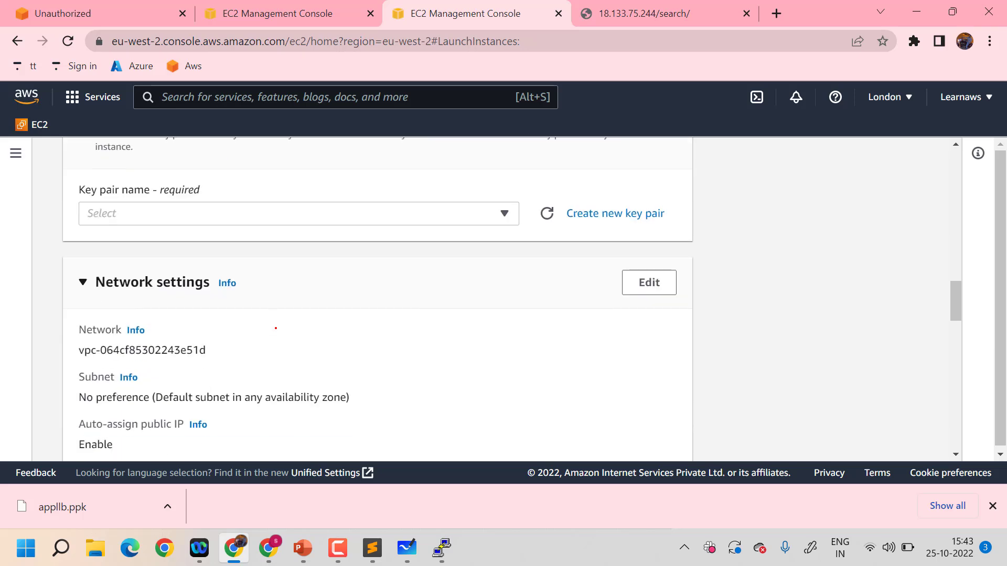
{"action": "left_click", "coordinate": [502, 214]}
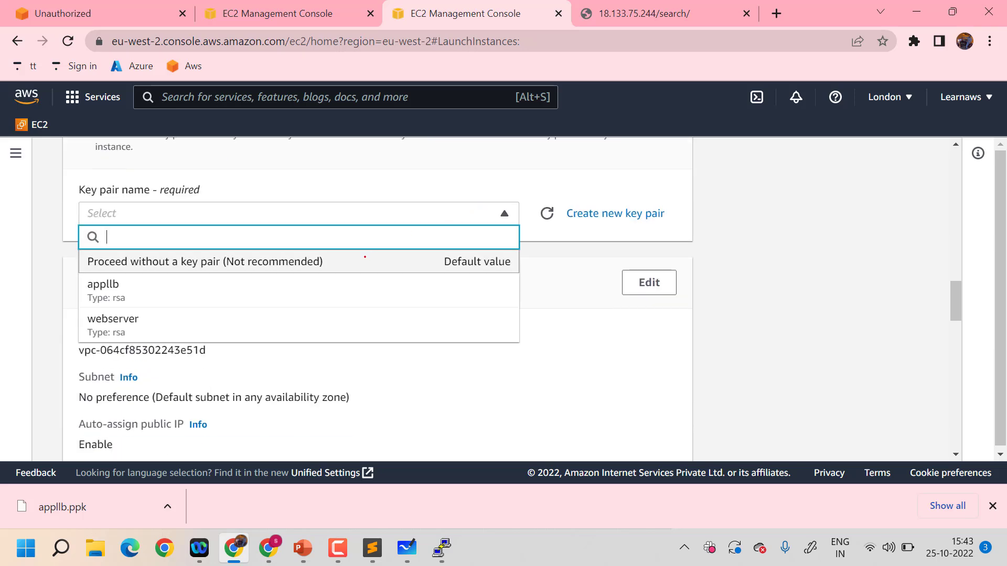
{"action": "left_click", "coordinate": [323, 284]}
Allow both HTTPS and HTTP traffic from the internet in the instance's network settings
{"action": "scroll", "coordinate": [473, 363], "scroll_direction": "down", "scroll_amount": 8}
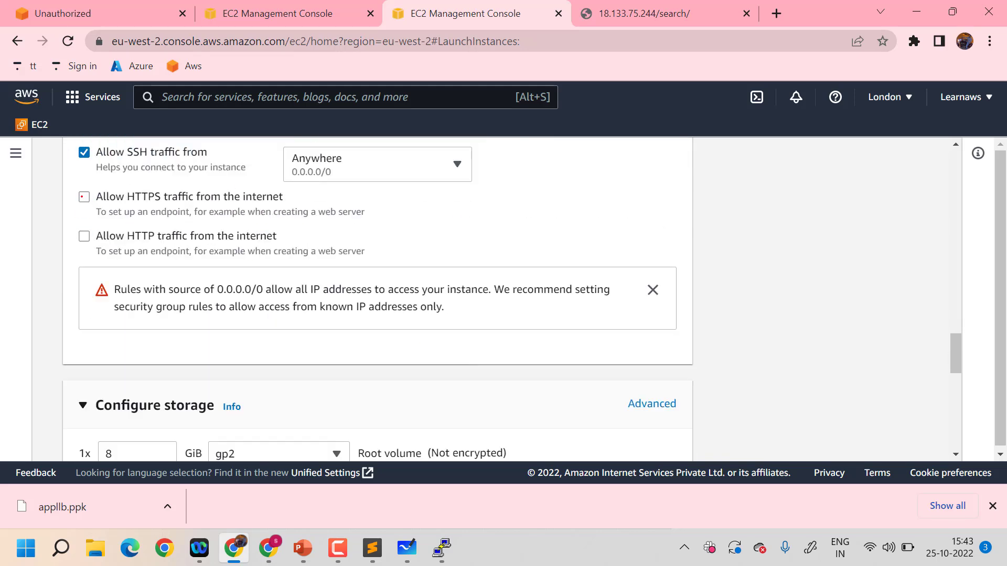
{"action": "left_click", "coordinate": [83, 197]}
{"action": "left_click", "coordinate": [84, 237]}
Review the storage settings and summary, then launch the single user instance
{"action": "scroll", "coordinate": [425, 340], "scroll_direction": "down", "scroll_amount": 10}
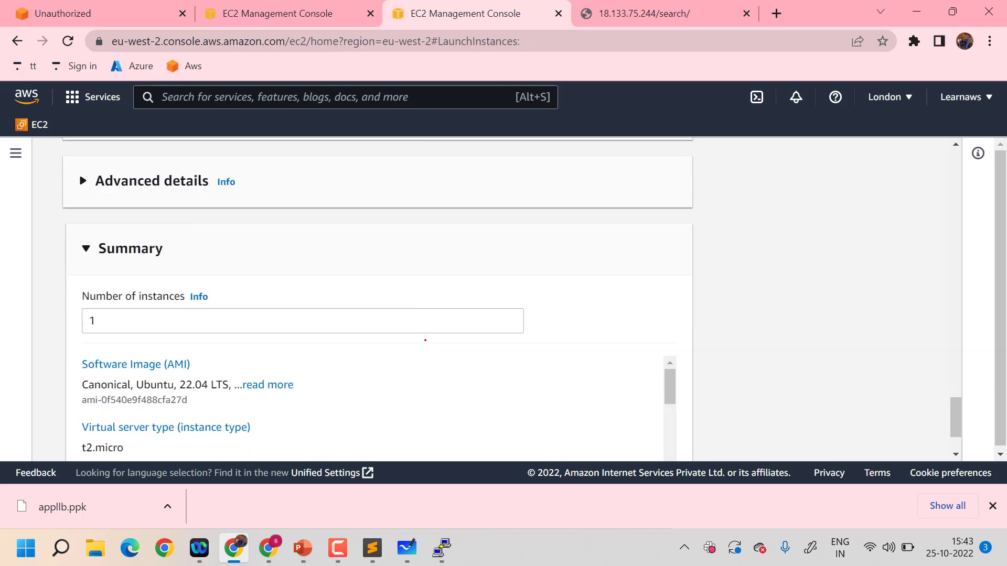
{"action": "scroll", "coordinate": [424, 340], "scroll_direction": "down", "scroll_amount": 3}
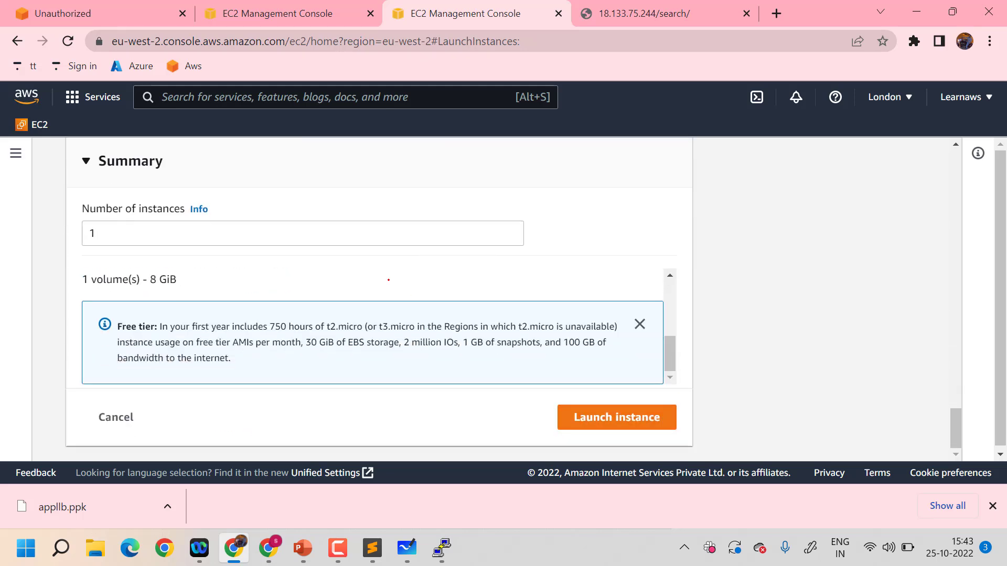
{"action": "scroll", "coordinate": [388, 280], "scroll_direction": "up", "scroll_amount": 3}
{"action": "scroll", "coordinate": [388, 279], "scroll_direction": "up", "scroll_amount": 10}
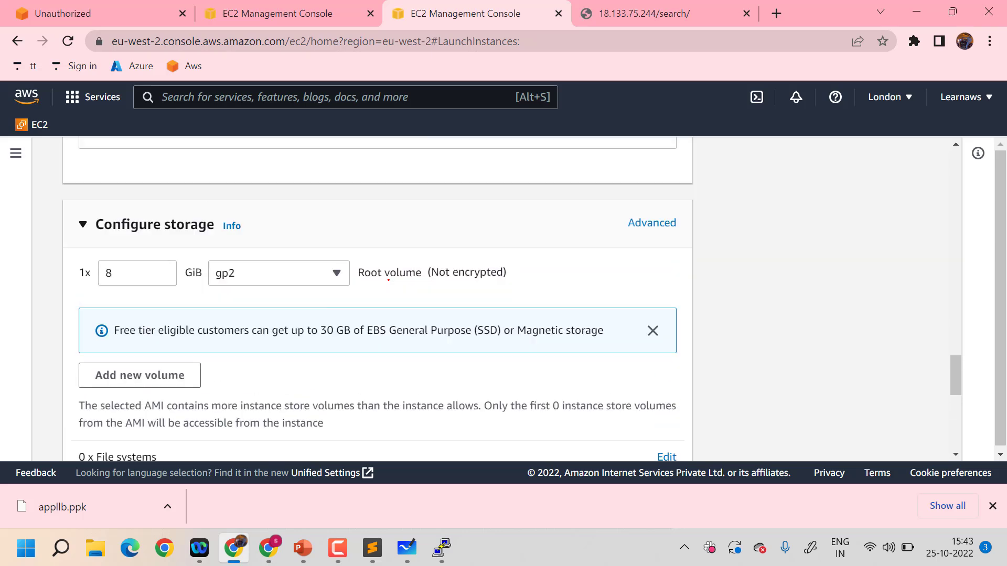
{"action": "scroll", "coordinate": [388, 279], "scroll_direction": "down", "scroll_amount": 10}
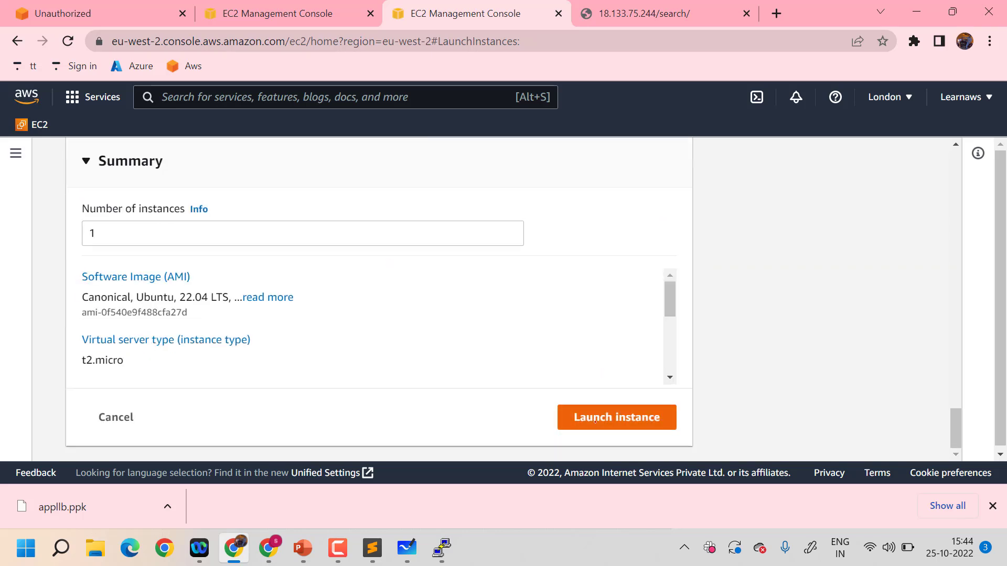
{"action": "left_click", "coordinate": [594, 420]}
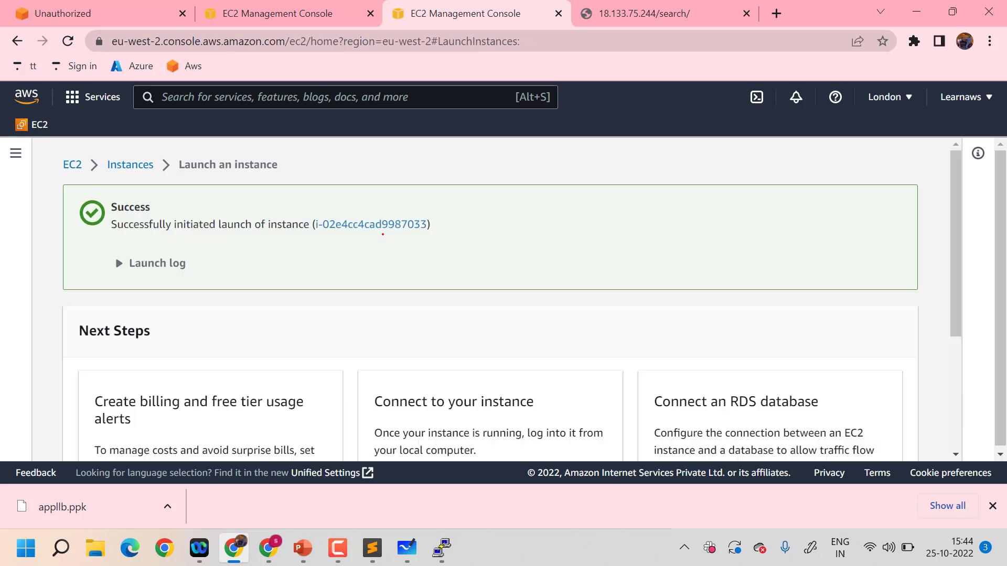
View all instances and open the details of the user instance
{"action": "scroll", "coordinate": [640, 354], "scroll_direction": "down", "scroll_amount": 4}
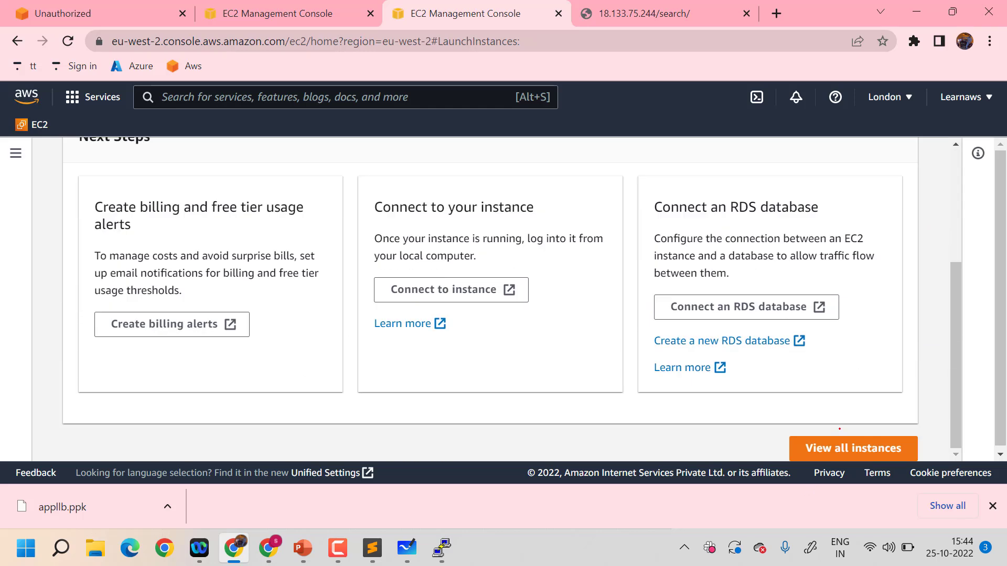
{"action": "left_click", "coordinate": [844, 447]}
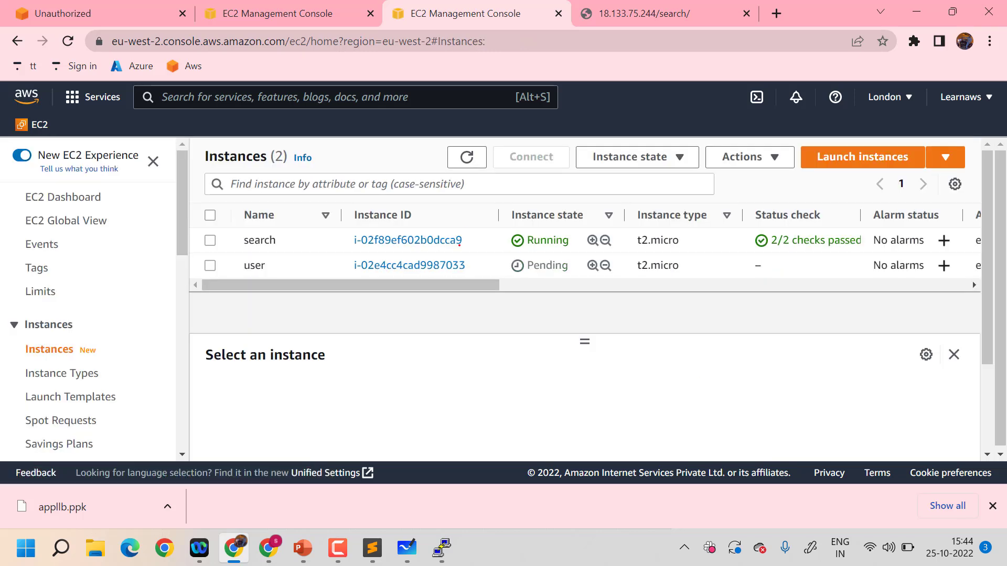
{"action": "left_click", "coordinate": [426, 263]}
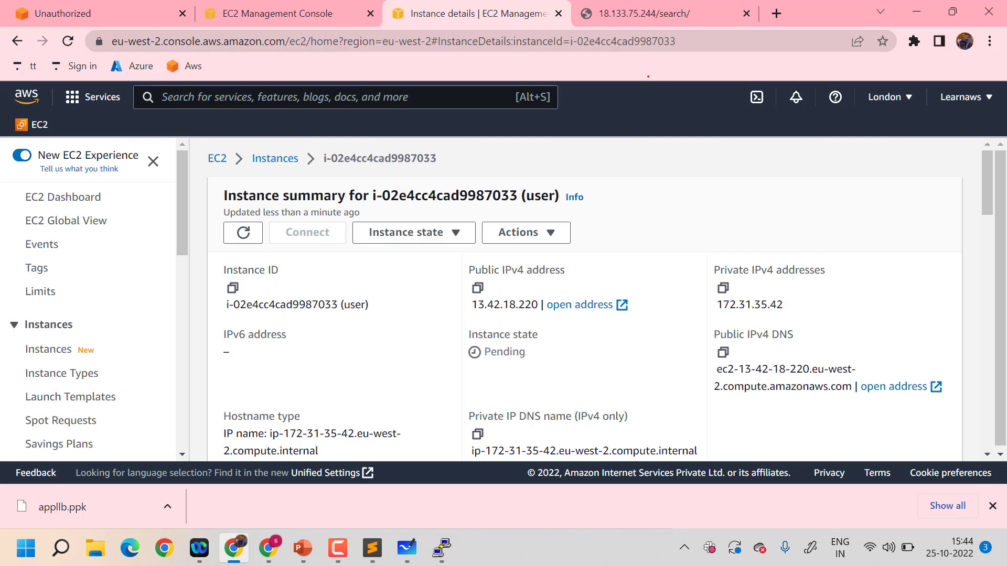
Copy the user instance's public IPv4 address, switch to PuTTY, and enter 13.42.18.220 as the host name of a new session
{"action": "key", "text": "ctrl+shift+d"}
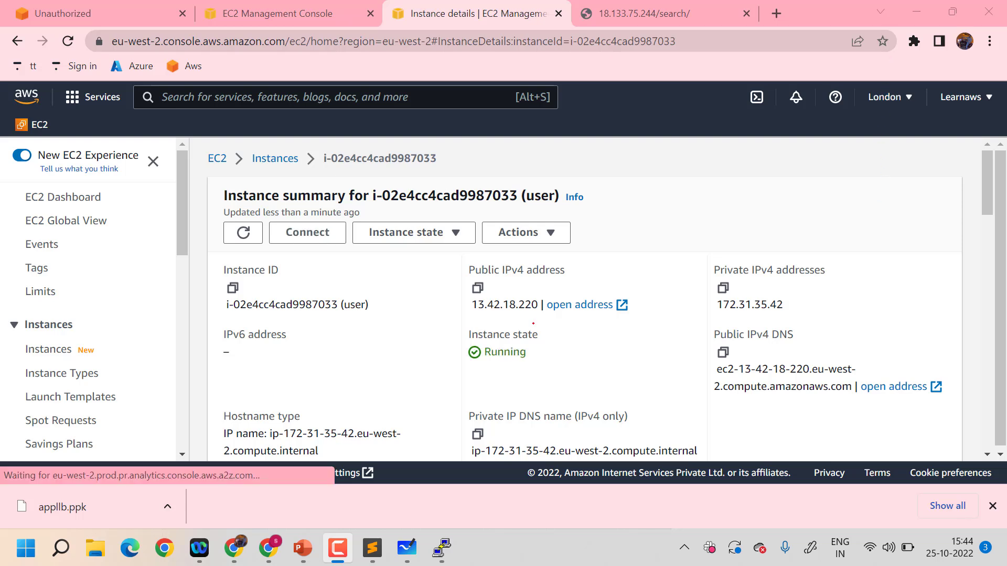
{"action": "left_click", "coordinate": [478, 287]}
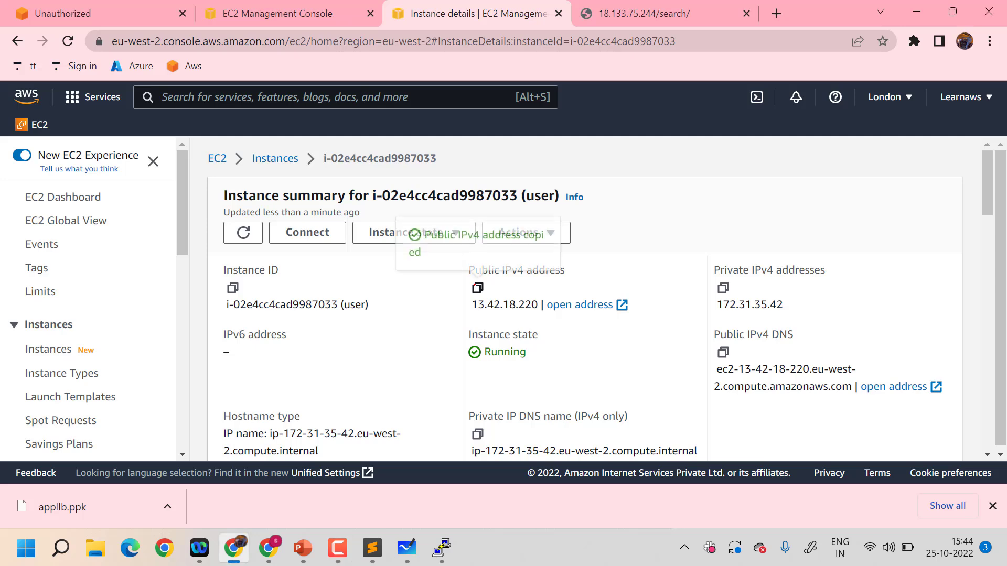
{"action": "key", "text": "alt+Tab"}
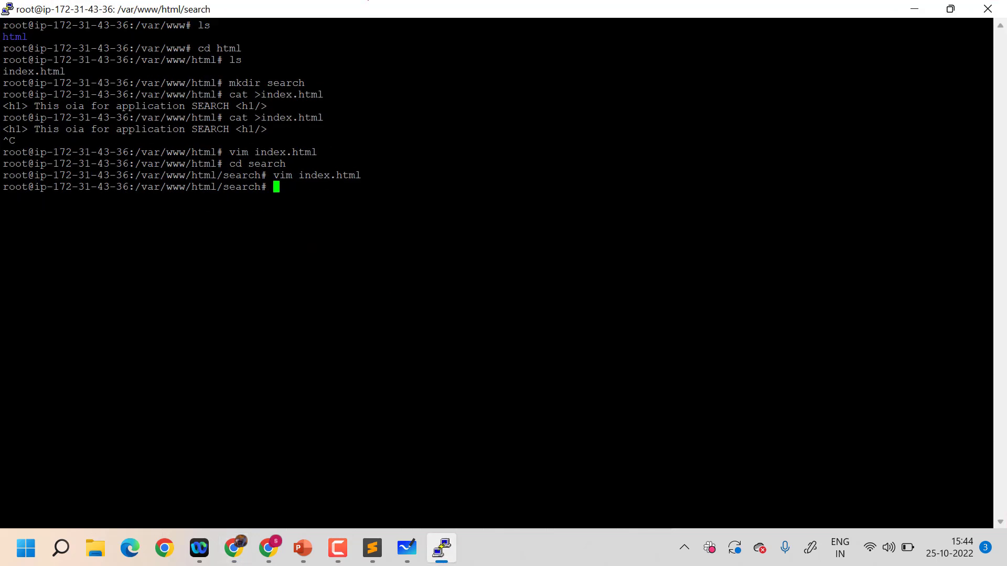
{"action": "right_click", "coordinate": [370, 9]}
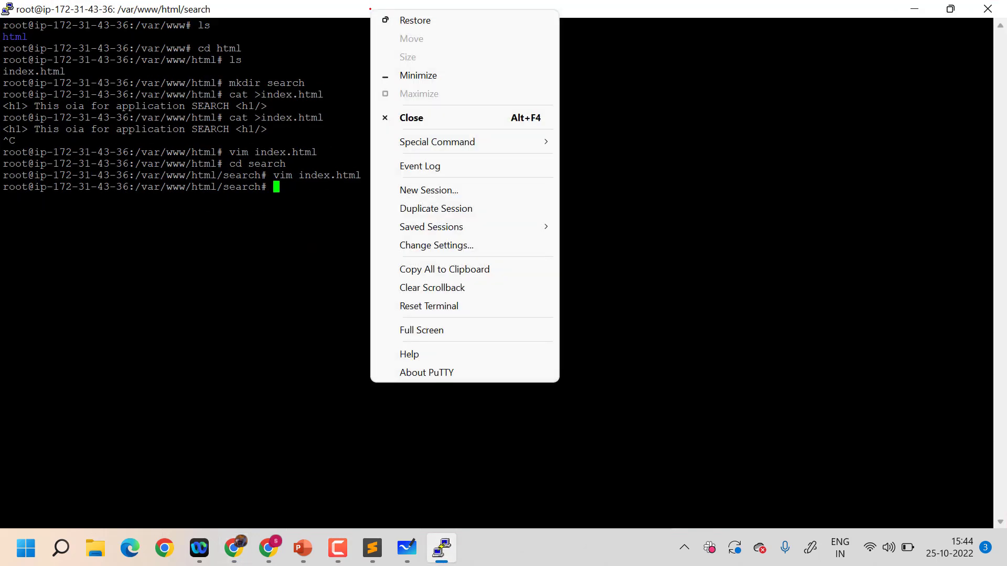
{"action": "left_click", "coordinate": [452, 190]}
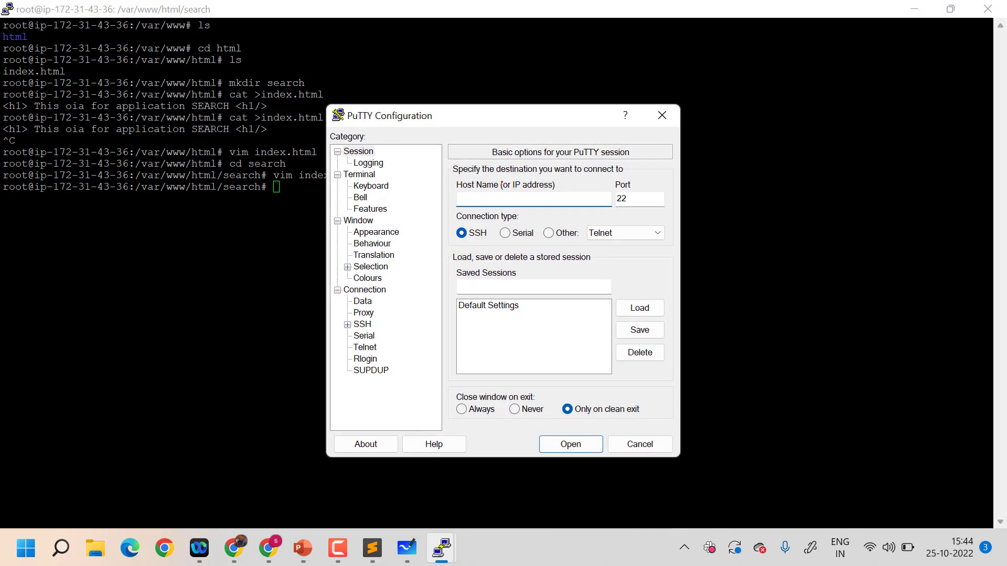
{"action": "key", "text": "ctrl+v"}
Select appllb.ppk from Downloads as the private key file for the session's SSH authentication
{"action": "left_click", "coordinate": [347, 325]}
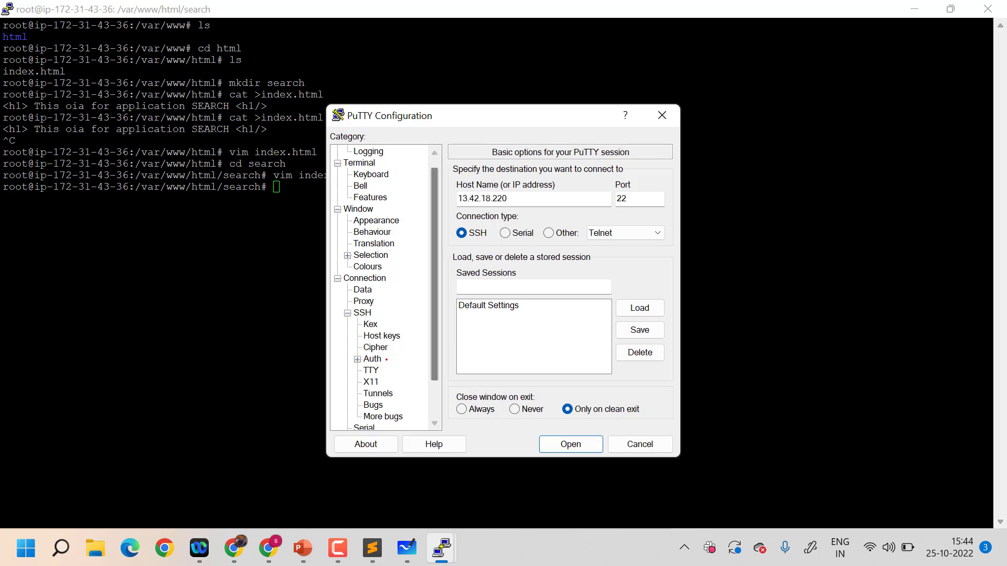
{"action": "left_click", "coordinate": [373, 359]}
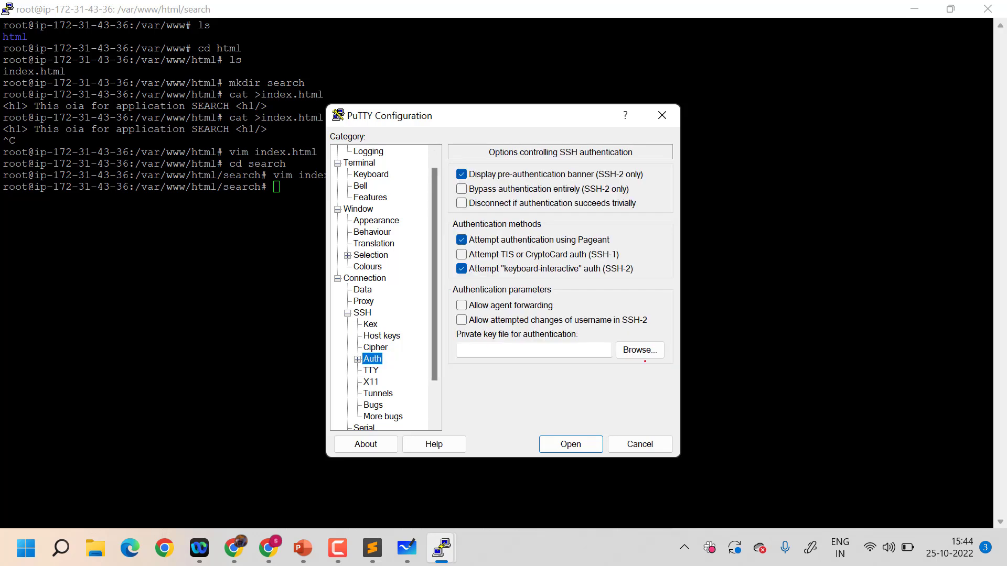
{"action": "left_click", "coordinate": [644, 359]}
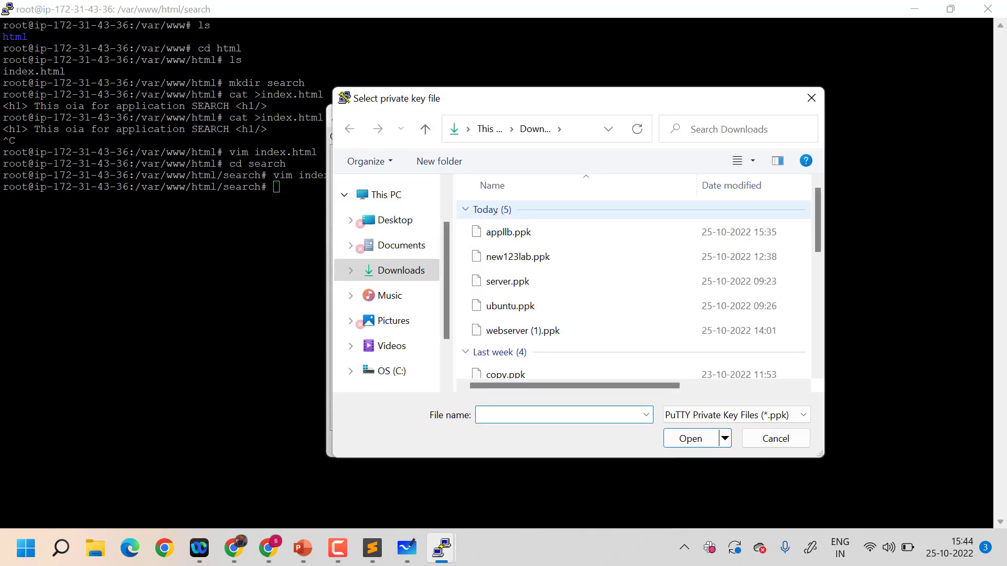
{"action": "left_click", "coordinate": [498, 232]}
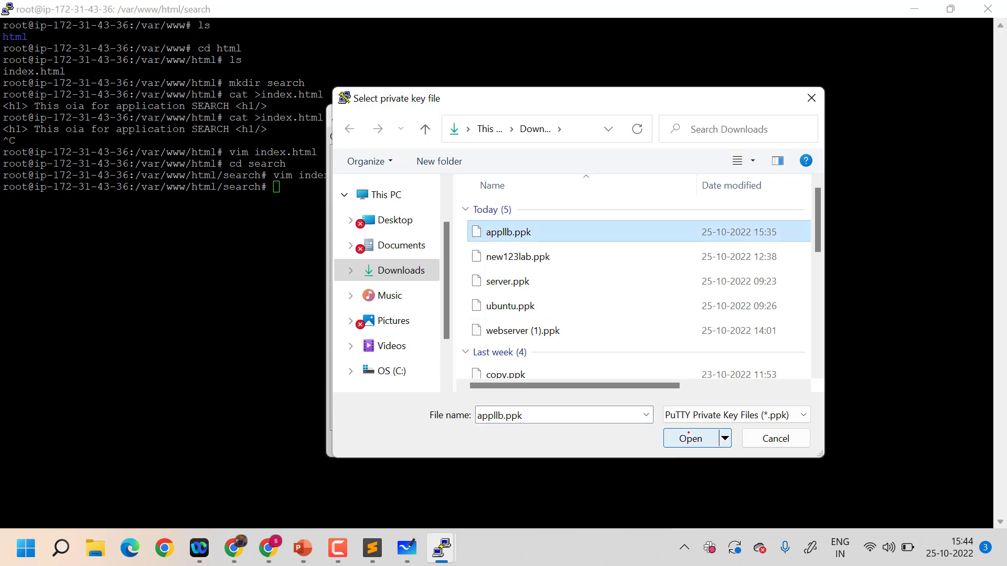
{"action": "left_click", "coordinate": [688, 433]}
Connect to the server, accept its host key, and log in as ubuntu
{"action": "left_click", "coordinate": [571, 444]}
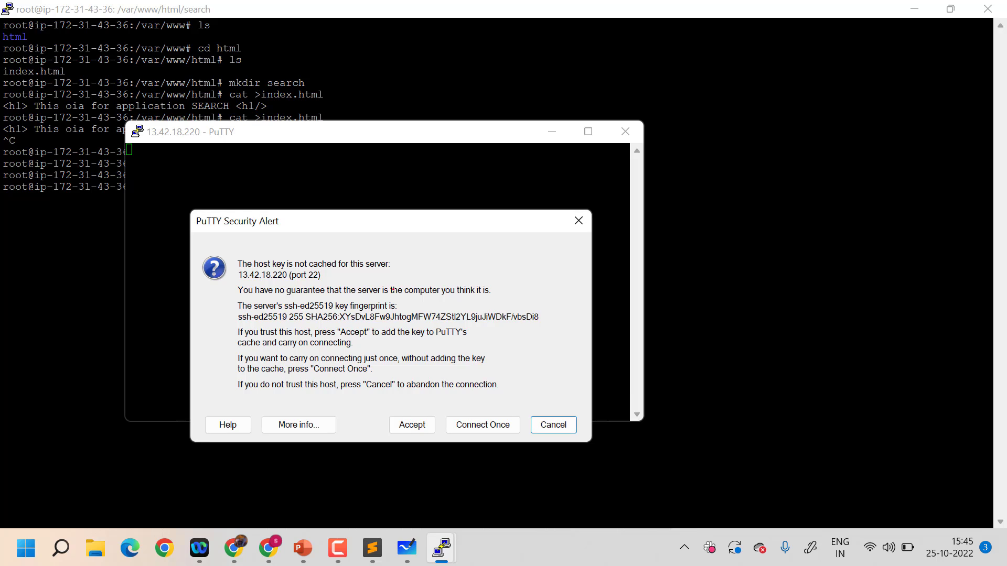
{"action": "left_click", "coordinate": [400, 425]}
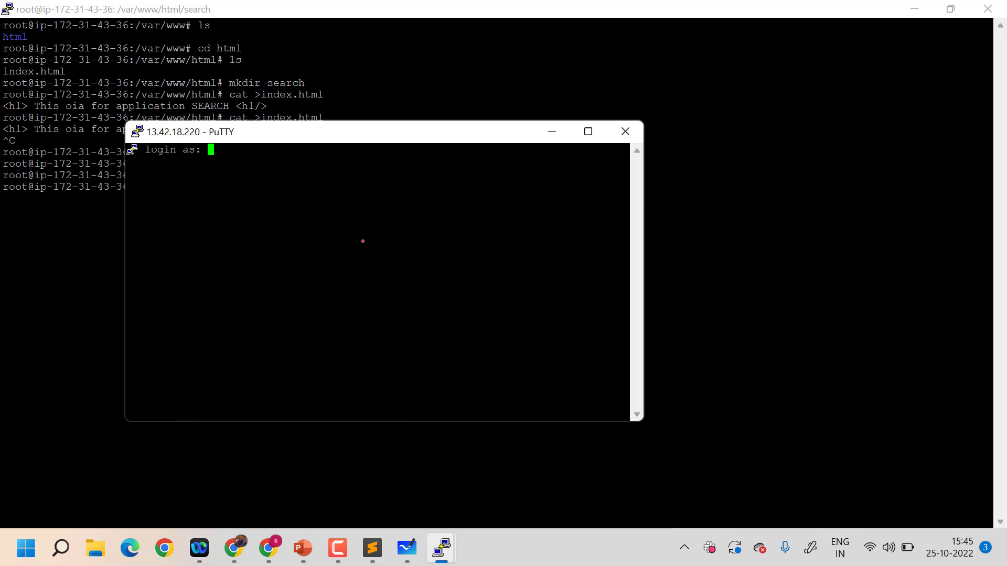
{"action": "type", "text": "ubuntu"}
{"action": "key", "text": "Return"}
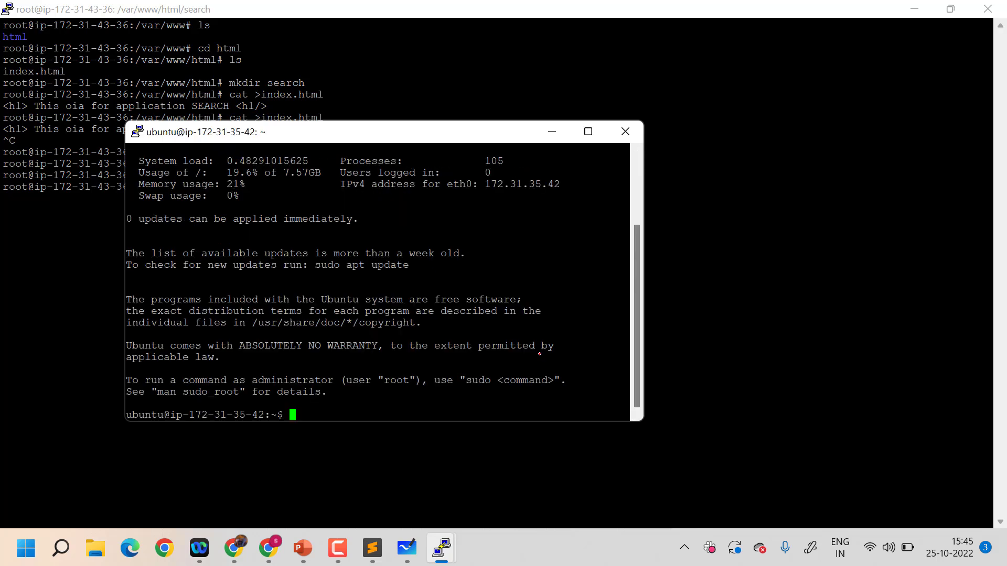
Refresh the package lists on the user instance with sudo apt update
{"action": "type", "text": "sus"}
{"action": "key", "text": "BackSpace"}
{"action": "type", "text": "do apt update"}
{"action": "key", "text": "Return"}
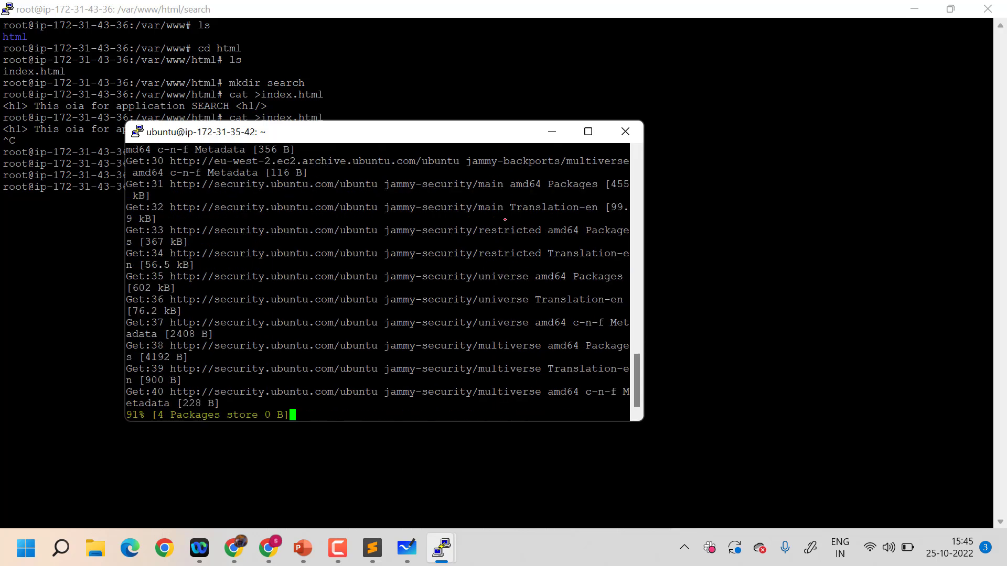
Enlarge the new terminal window and apply a 14-point Courier New font to it
{"action": "left_click_drag", "start_coordinate": [473, 138], "coordinate": [396, 52]}
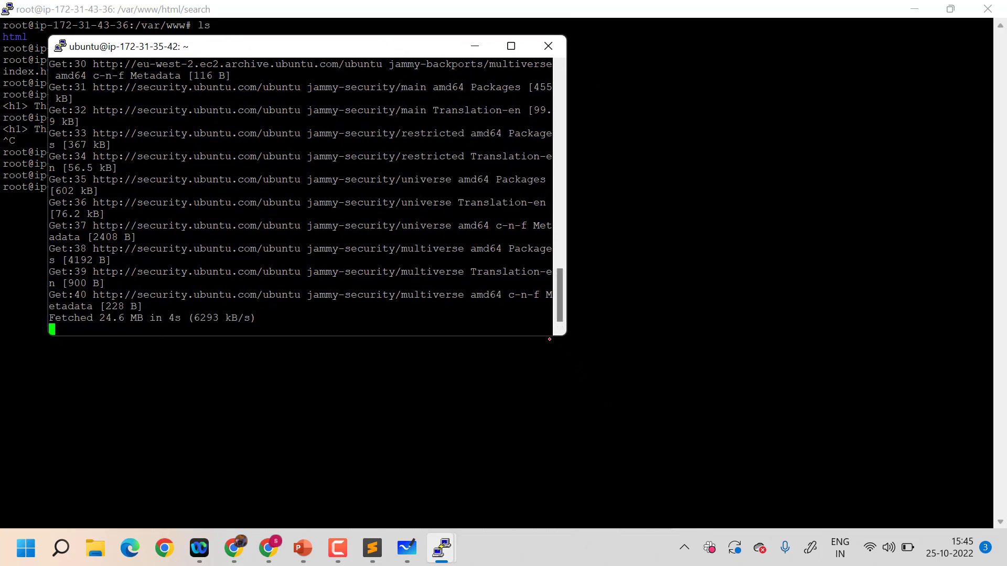
{"action": "left_click_drag", "start_coordinate": [549, 339], "coordinate": [567, 454]}
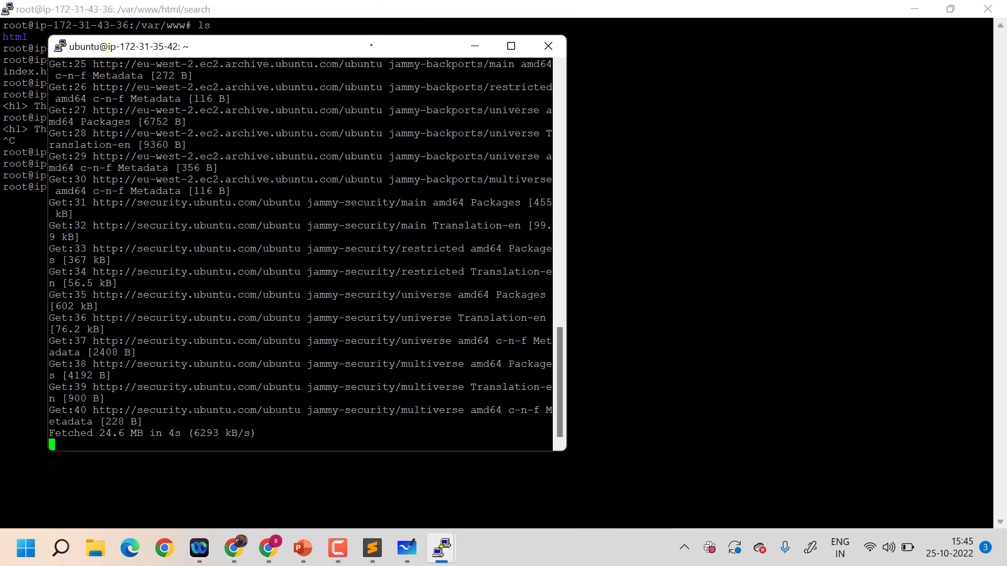
{"action": "right_click", "coordinate": [370, 45]}
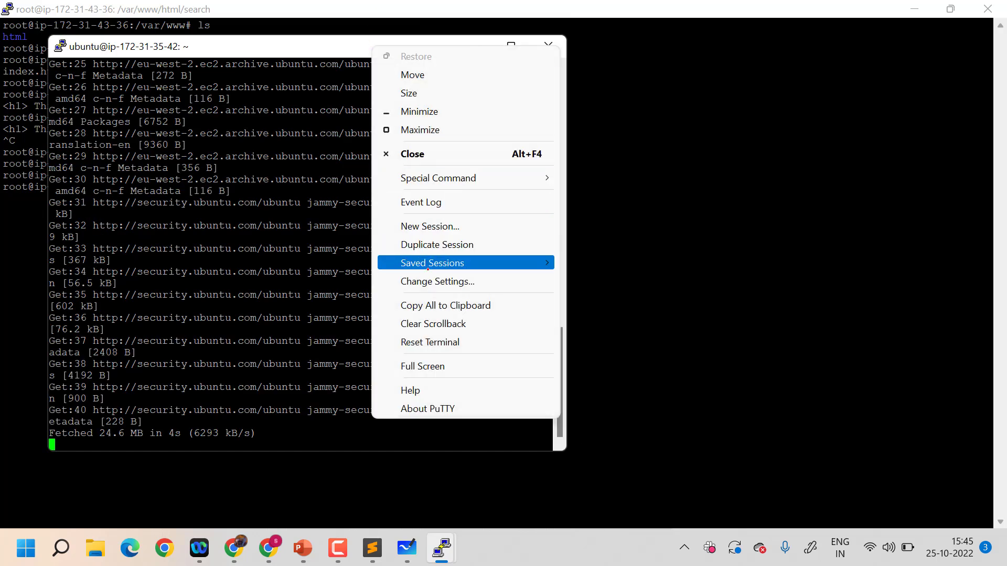
{"action": "left_click", "coordinate": [438, 282]}
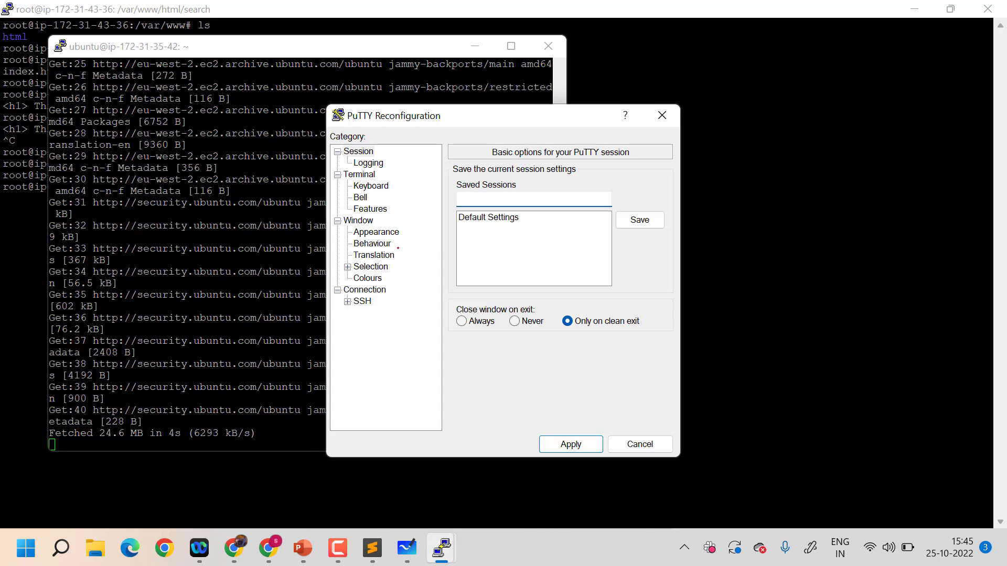
{"action": "left_click", "coordinate": [382, 234]}
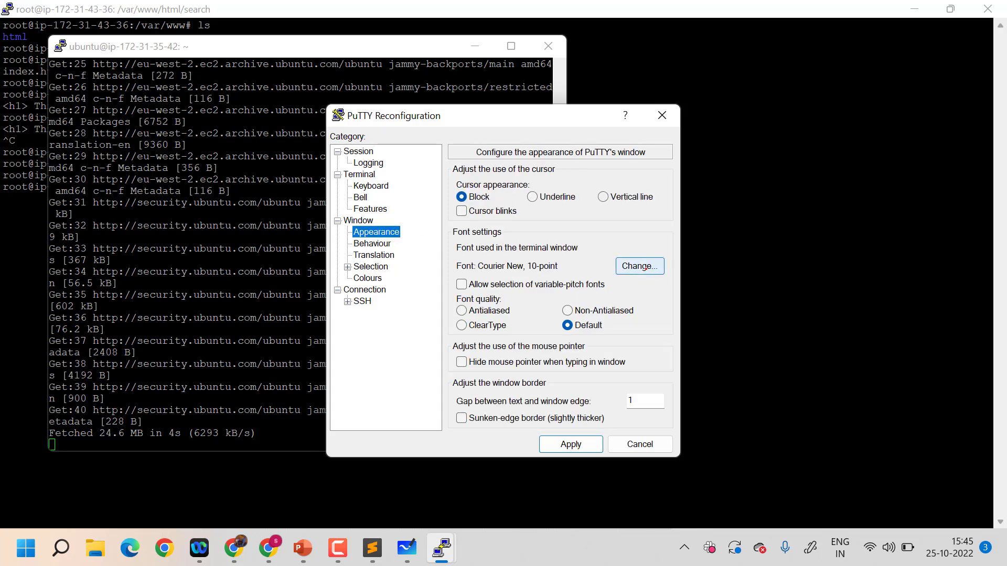
{"action": "left_click", "coordinate": [648, 269]}
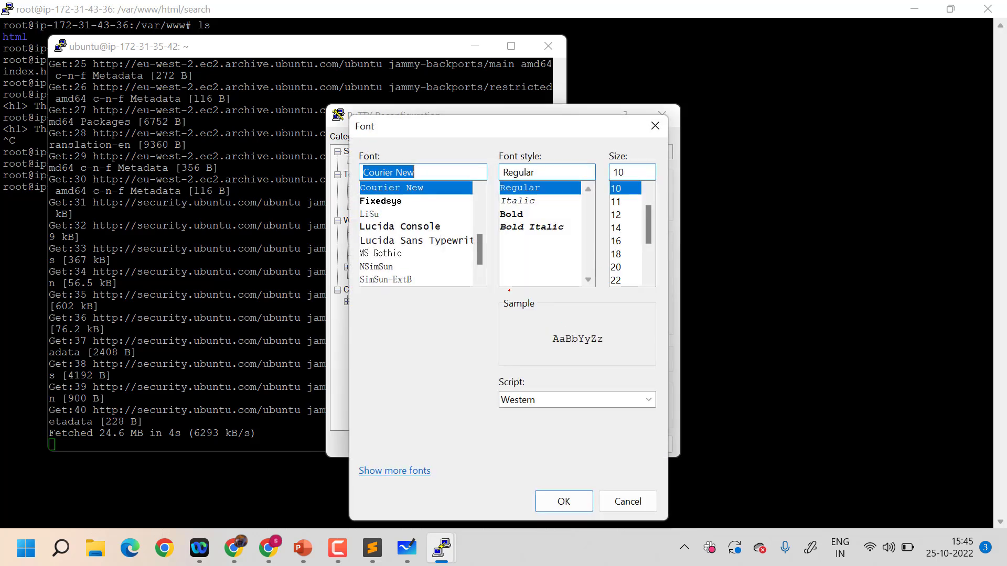
{"action": "left_click", "coordinate": [614, 228]}
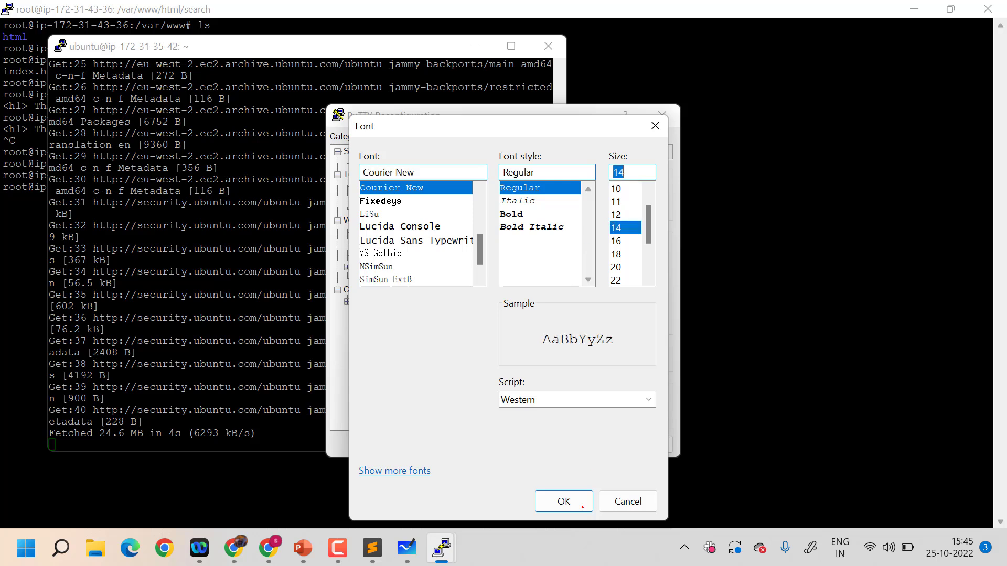
{"action": "left_click", "coordinate": [562, 502]}
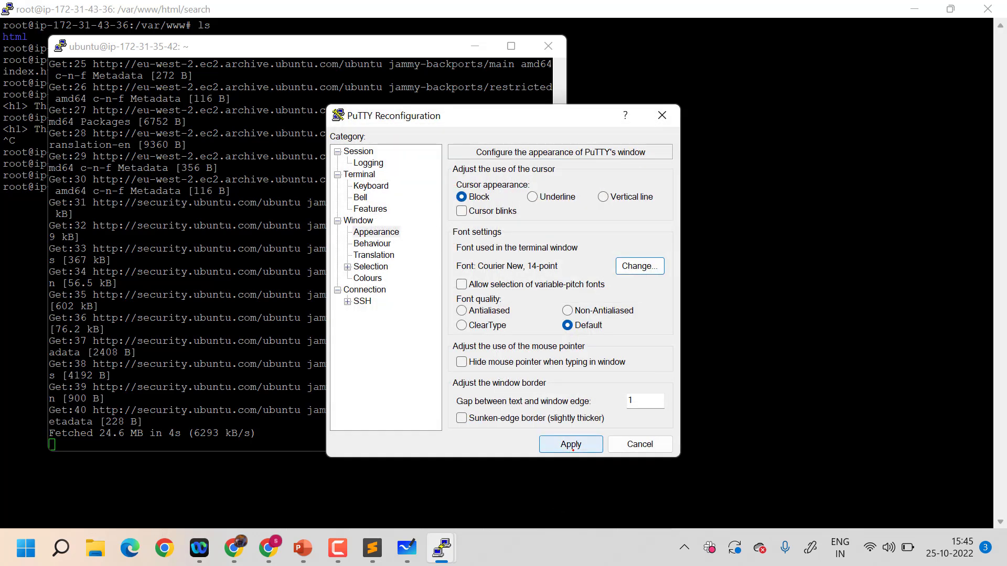
{"action": "left_click", "coordinate": [571, 445]}
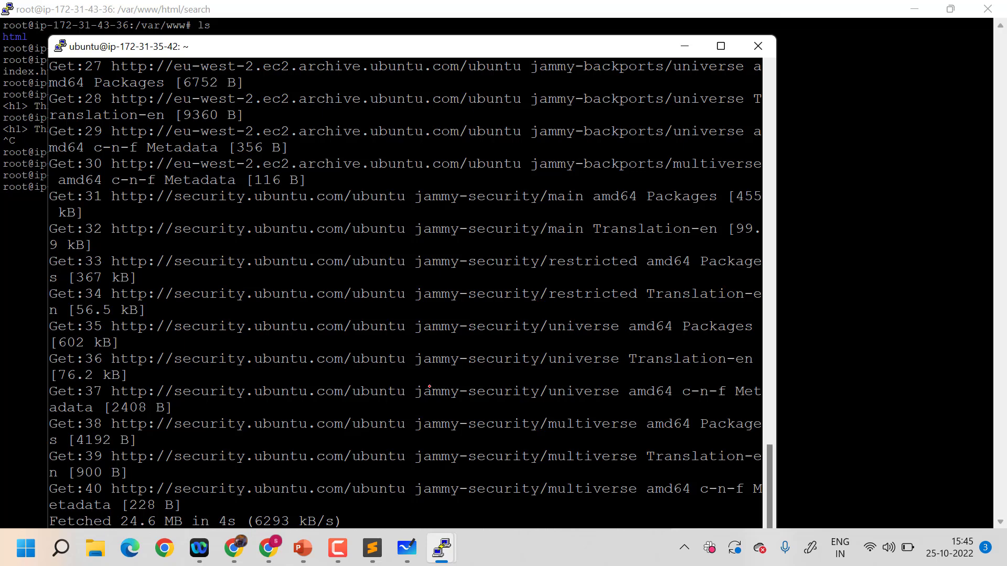
Maximize the user instance's terminal window and clear its output
{"action": "left_click_drag", "start_coordinate": [371, 44], "coordinate": [364, 0]}
{"action": "type", "text": "clear"}
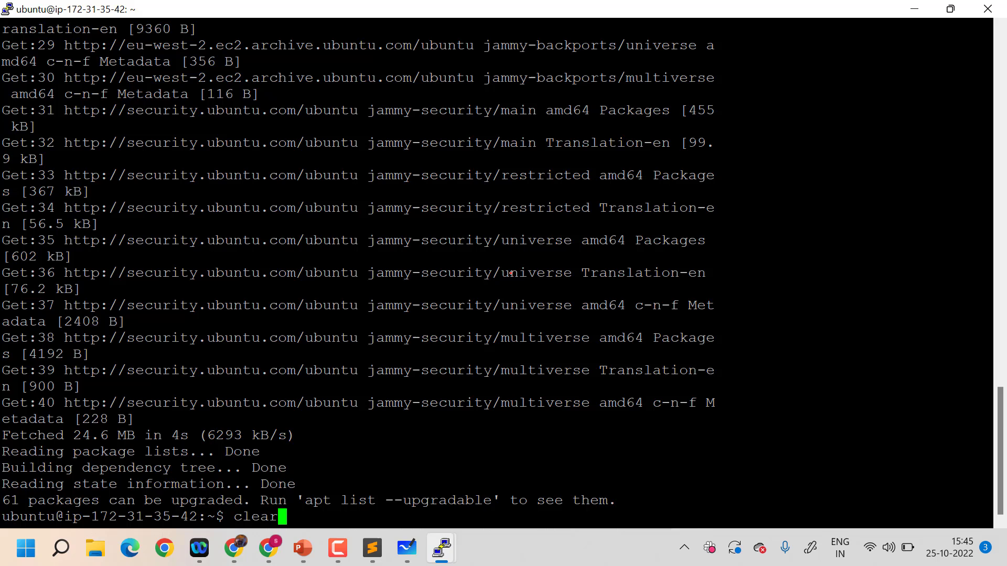
{"action": "key", "text": "Return"}
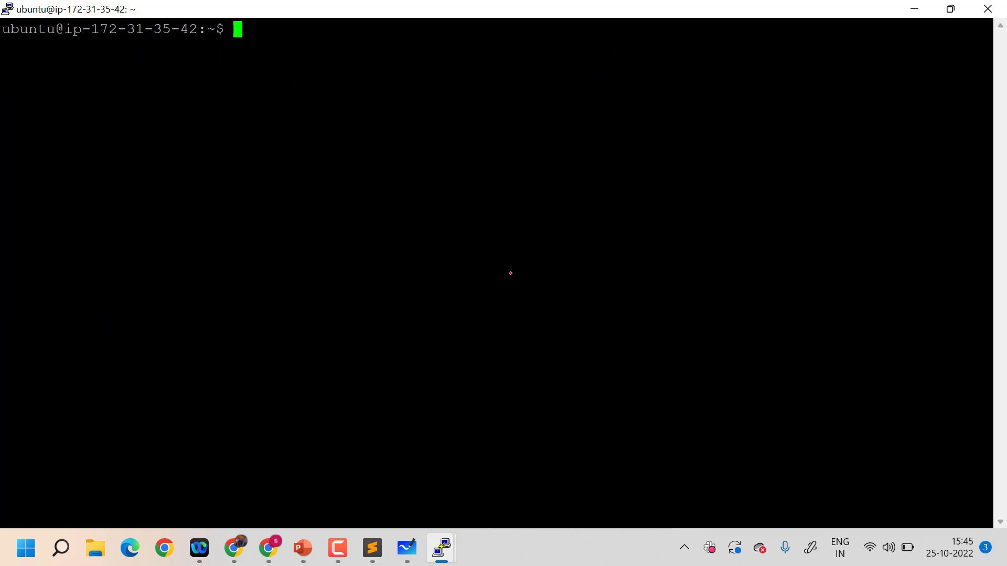
Install Apache on the user instance with sudo apt install apache2 -y, and clear the terminal when it finishes
{"action": "type", "text": "sudo apt in"}
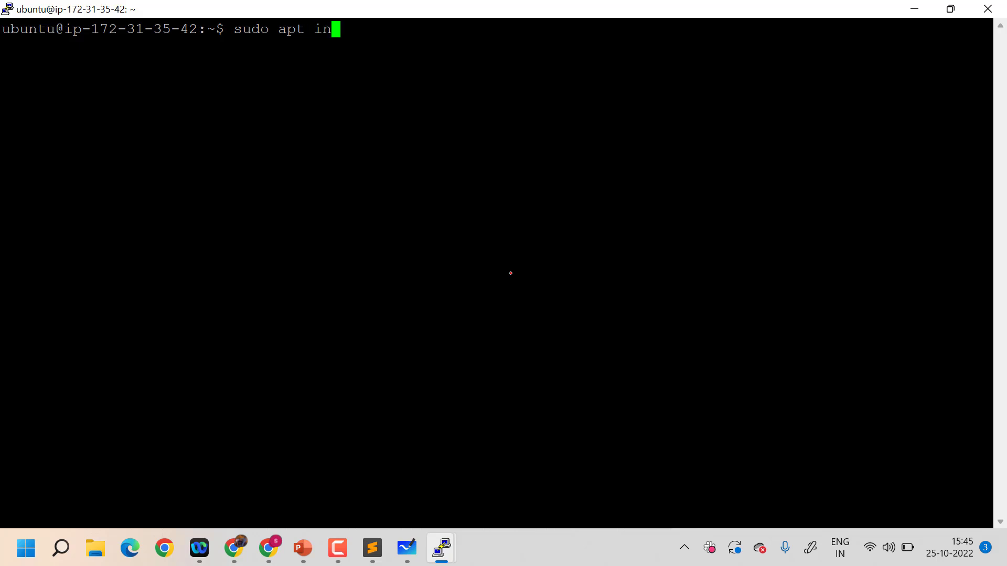
{"action": "type", "text": "stall apaceh2"}
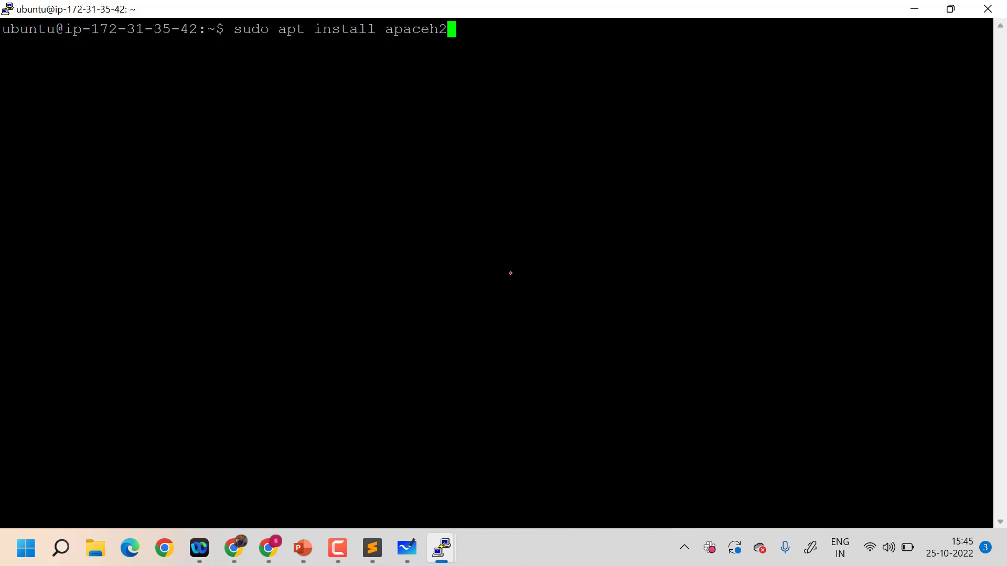
{"action": "key", "text": "BackSpace"}
{"action": "key", "text": "BackSpace"}
{"action": "key", "text": "BackSpace"}
{"action": "type", "text": "he2 -y"}
{"action": "key", "text": "Return"}
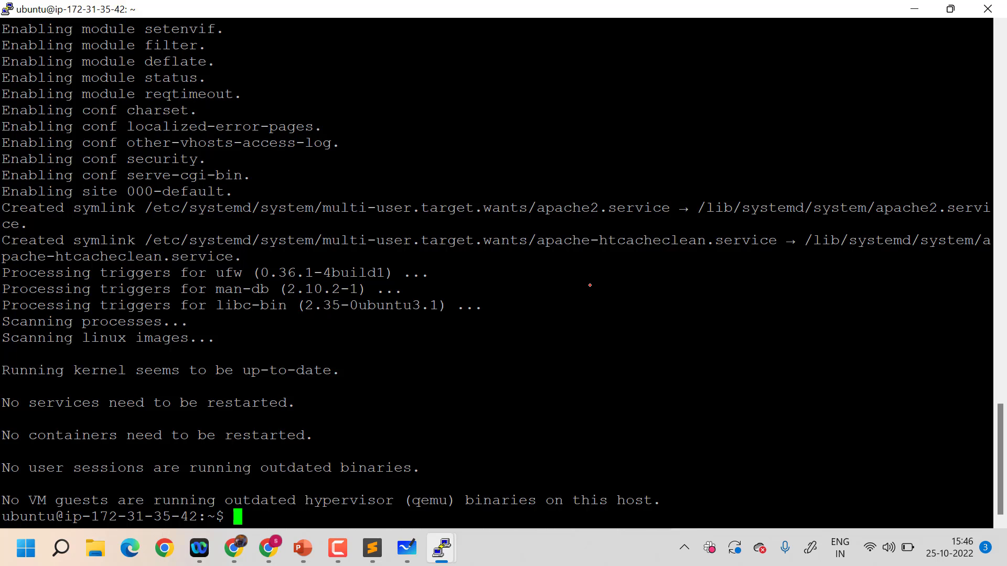
{"action": "type", "text": "clear"}
{"action": "key", "text": "Return"}
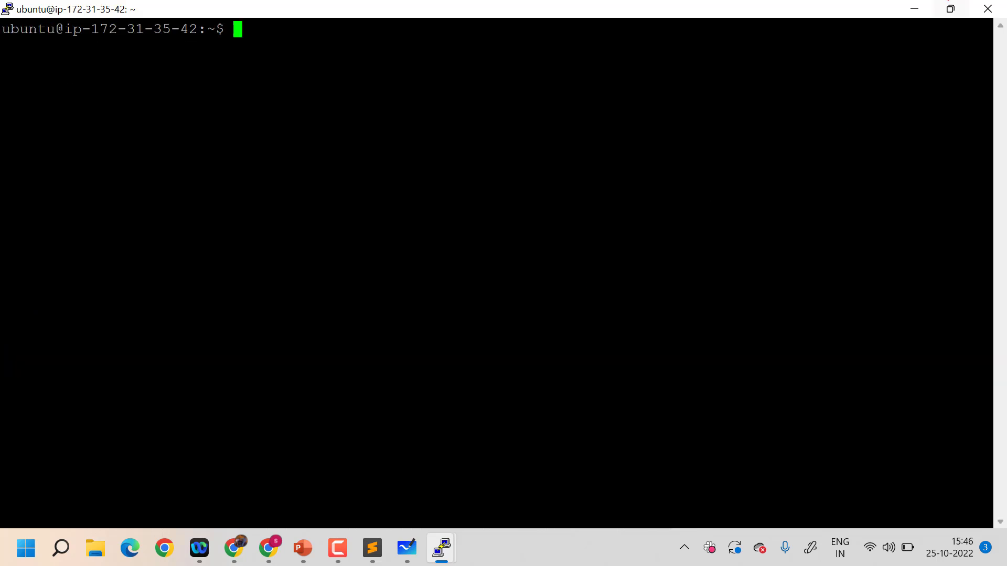
Minimize both terminals and load 13.42.18.220 in a new browser tab to check the Apache server
{"action": "left_click", "coordinate": [914, 8]}
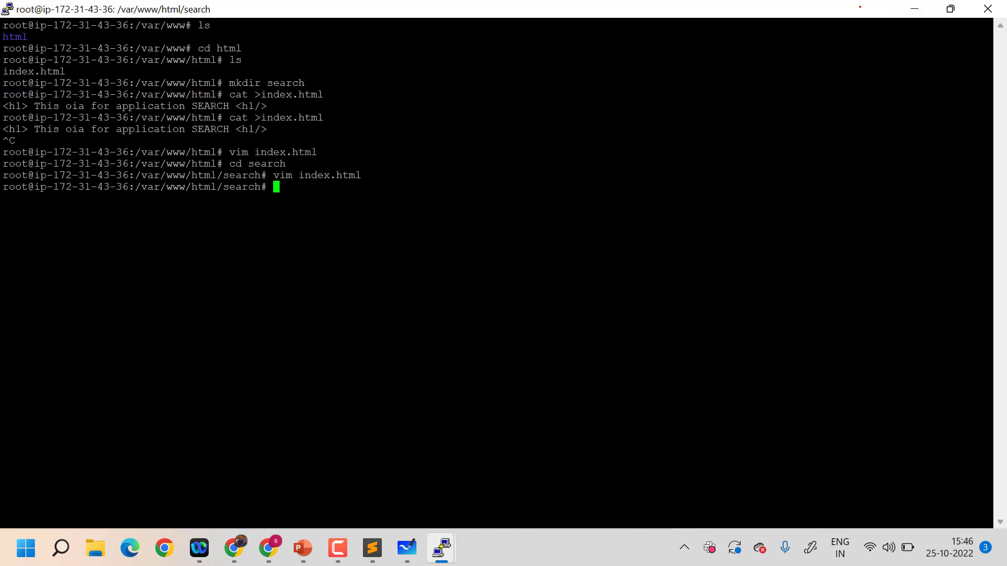
{"action": "left_click", "coordinate": [913, 7]}
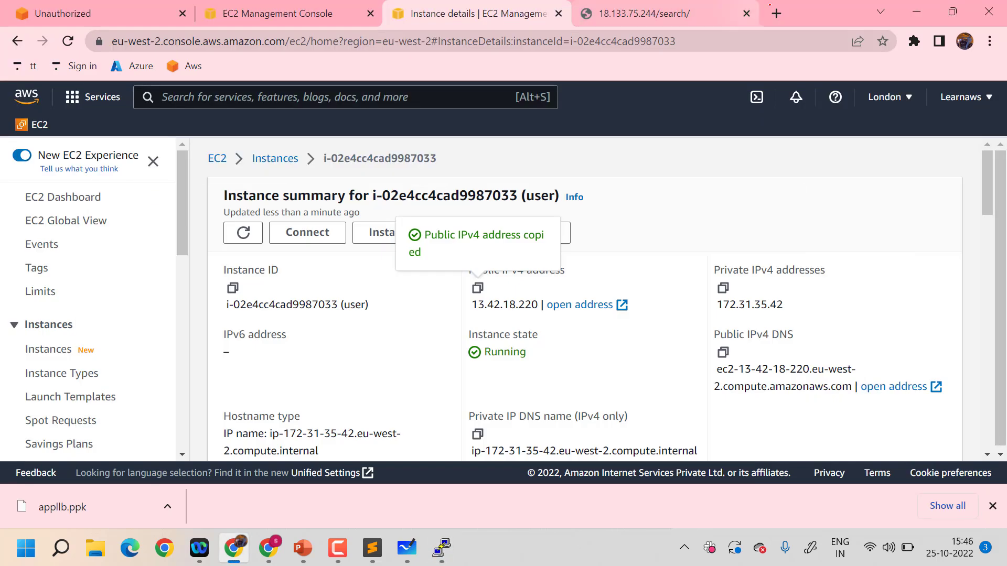
{"action": "left_click", "coordinate": [774, 11]}
{"action": "type", "text": "13.42.18.220"}
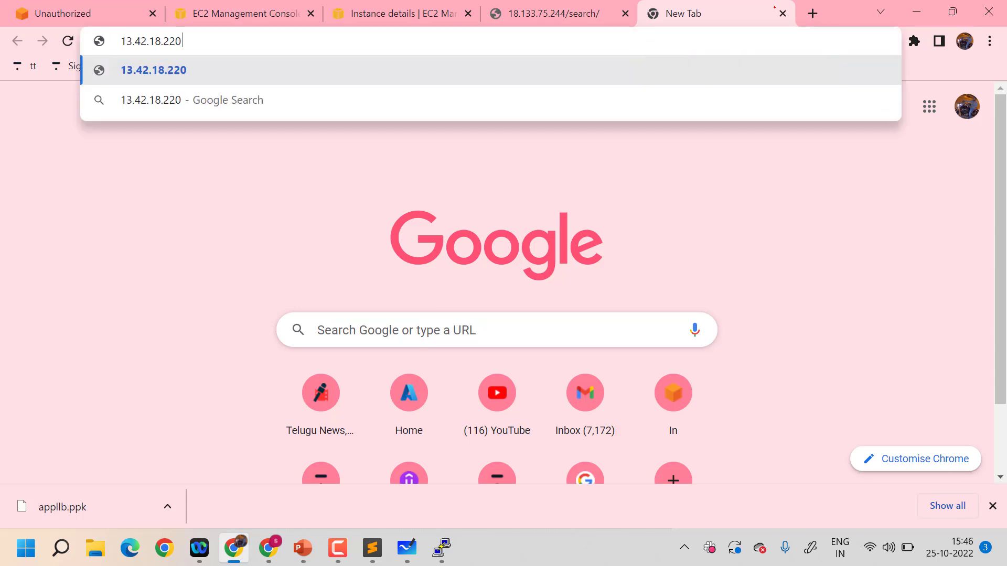
{"action": "key", "text": "Return"}
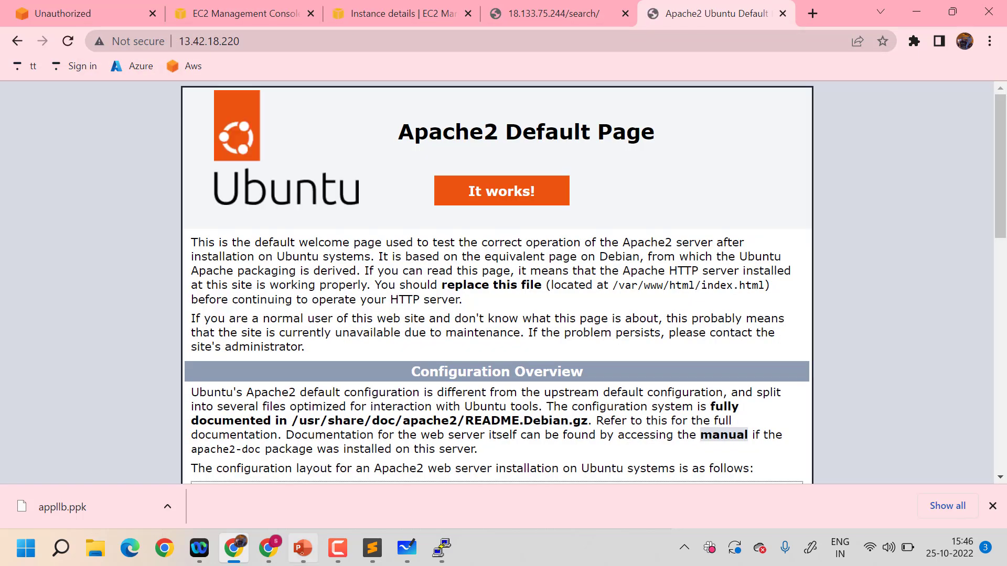
Switch back to the user instance's PuTTY terminal after viewing the search instance's session
{"action": "mouse_move", "coordinate": [442, 548]}
{"action": "left_click", "coordinate": [493, 495]}
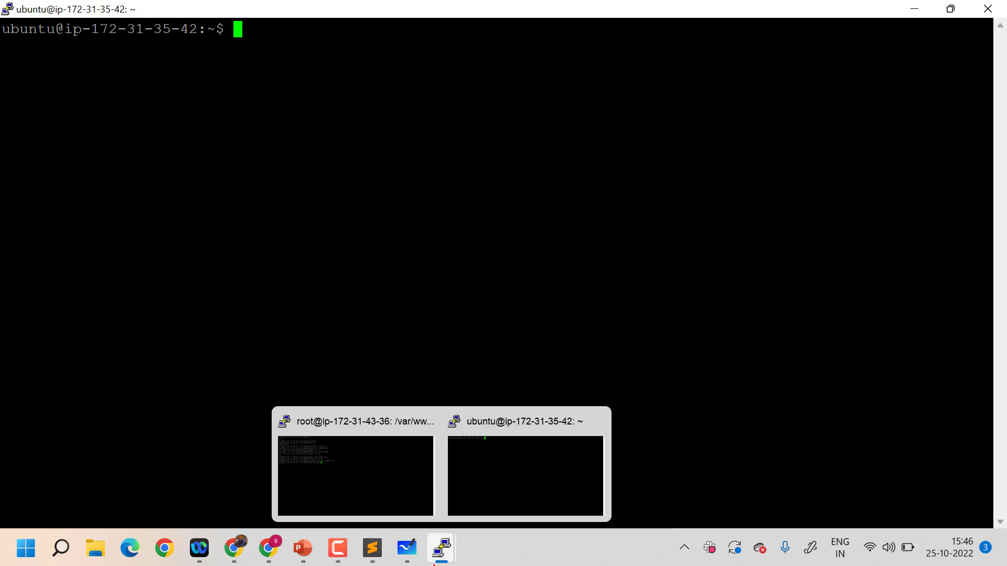
{"action": "left_click", "coordinate": [357, 468]}
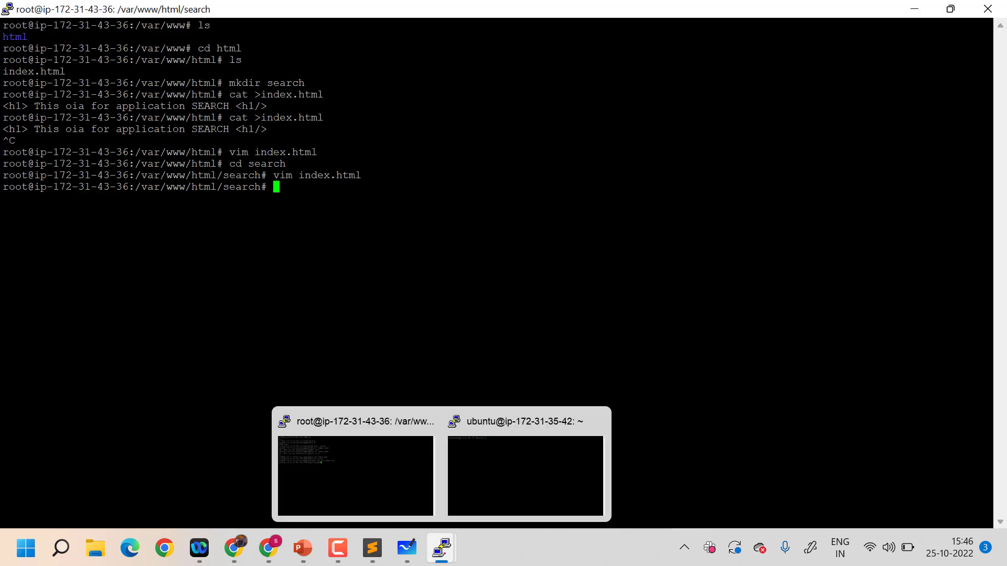
{"action": "left_click", "coordinate": [525, 472]}
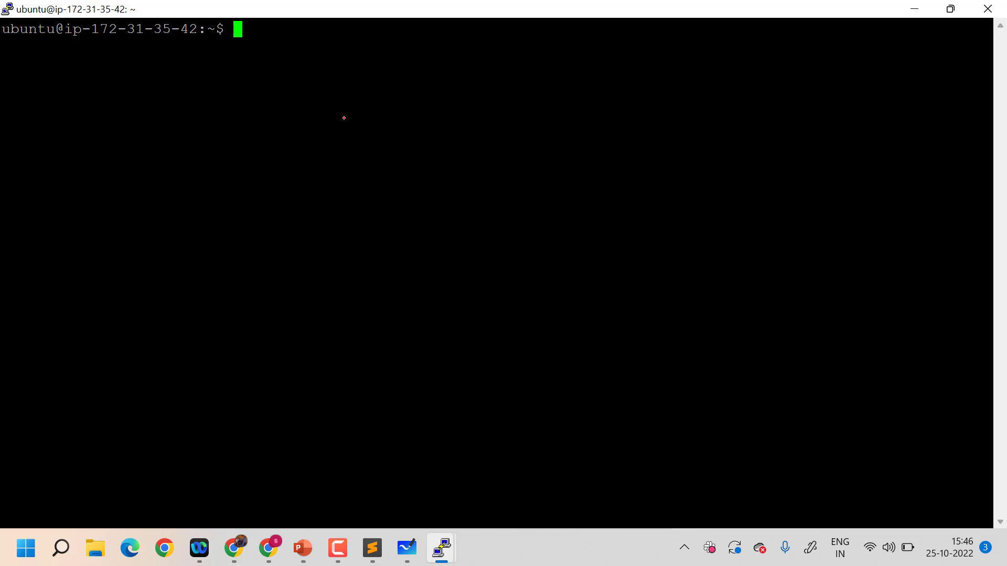
Change to the /var/www/html directory on the user instance and list its contents
{"action": "type", "text": "cd /var/www"}
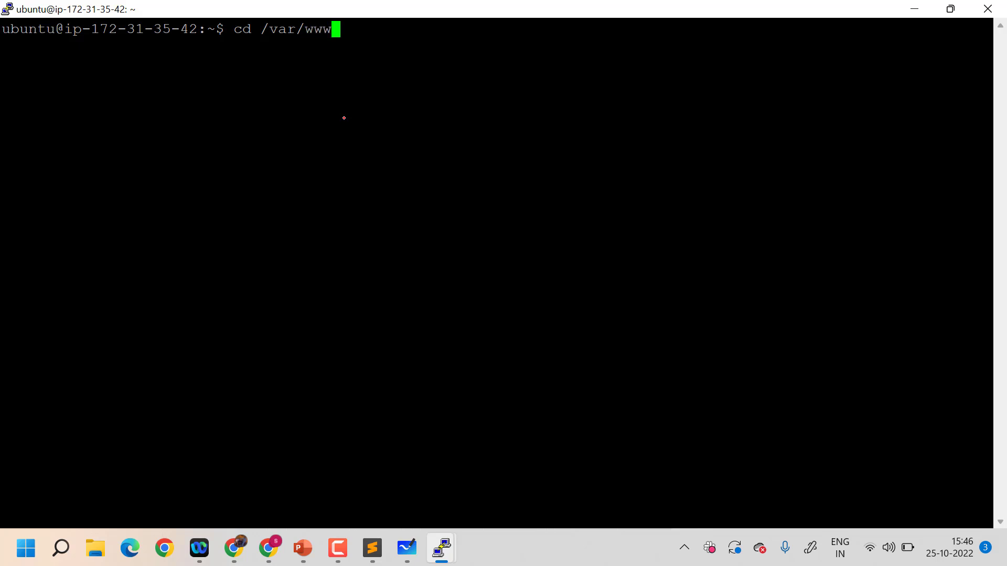
{"action": "type", "text": "/html"}
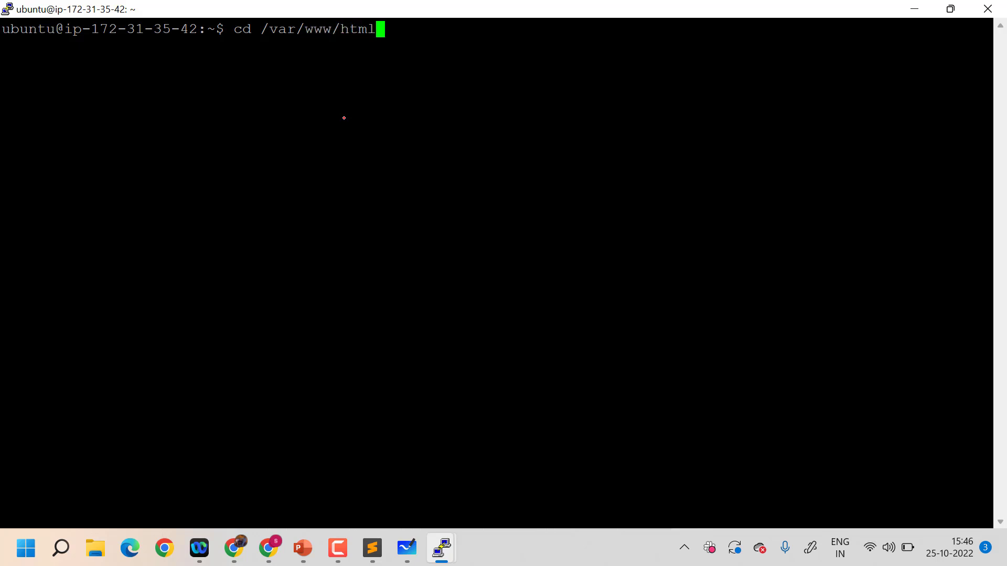
{"action": "key", "text": "Return"}
{"action": "type", "text": "ls"}
{"action": "key", "text": "Return"}
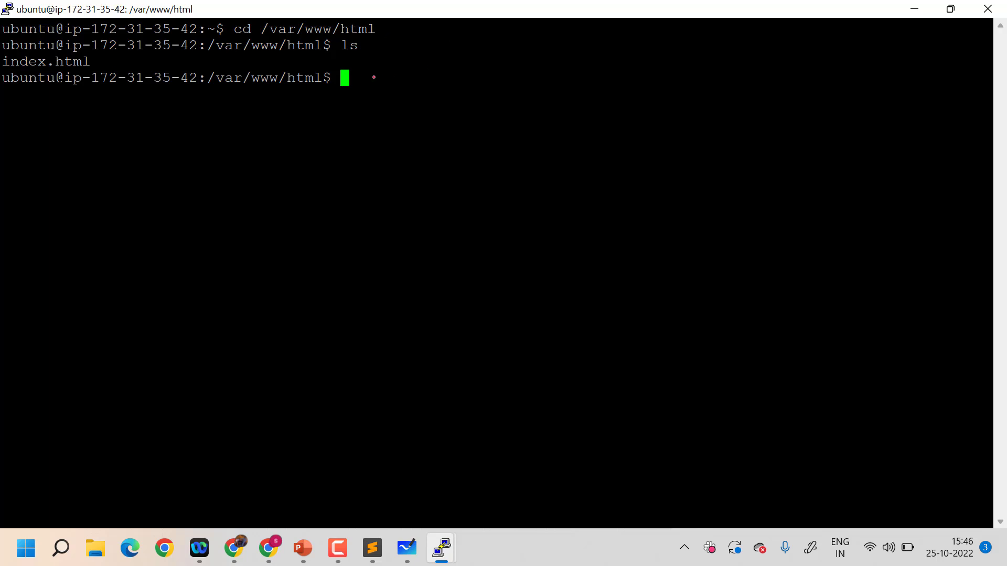
Try to create a directory named user in /var/www/html as the ubuntu account
{"action": "type", "text": "mkdir user"}
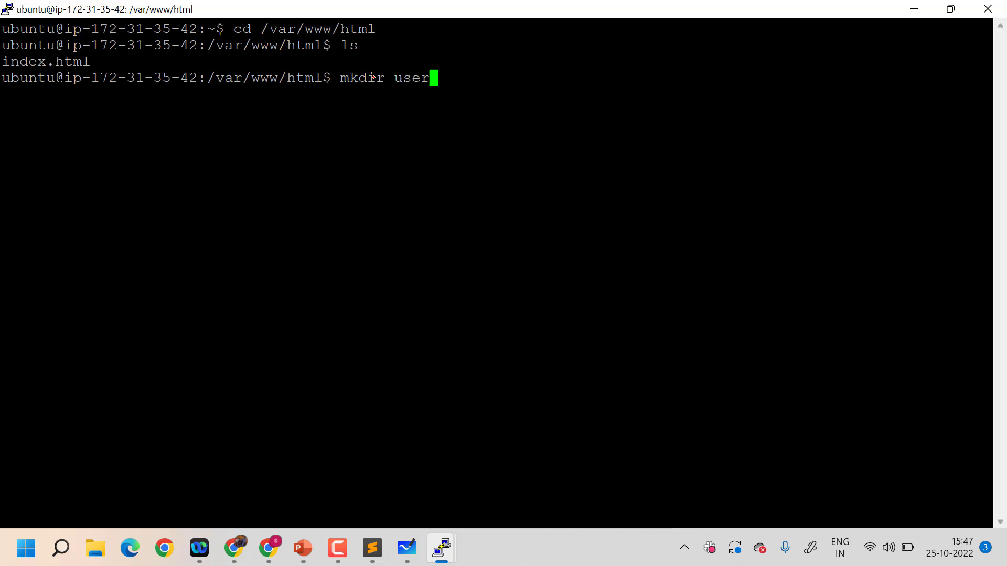
{"action": "key", "text": "Return"}
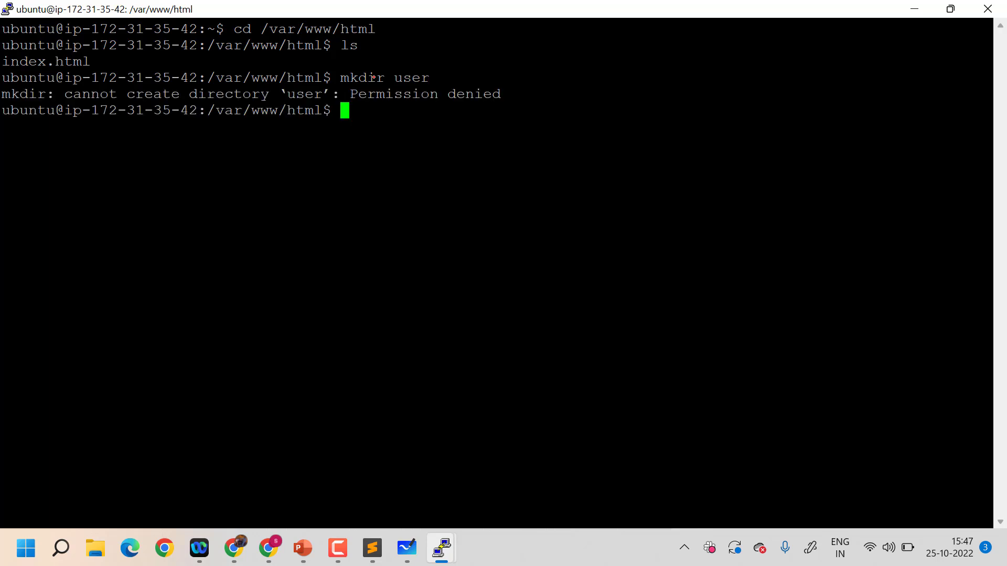
{"action": "key", "text": "Up"}
{"action": "key", "text": "Left"}
{"action": "key", "text": "Left"}
{"action": "key", "text": "Left"}
{"action": "key", "text": "Left"}
{"action": "key", "text": "Left"}
{"action": "key", "text": "Left"}
{"action": "key", "text": "Left"}
{"action": "key", "text": "Left"}
{"action": "key", "text": "Left"}
{"action": "key", "text": "Left"}
{"action": "key", "text": "Right"}
{"action": "key", "text": "Right"}
{"action": "key", "text": "Right"}
{"action": "key", "text": "Right"}
{"action": "key", "text": "Right"}
{"action": "key", "text": "Right"}
{"action": "key", "text": "Right"}
{"action": "key", "text": "Right"}
{"action": "key", "text": "Right"}
{"action": "key", "text": "Right"}
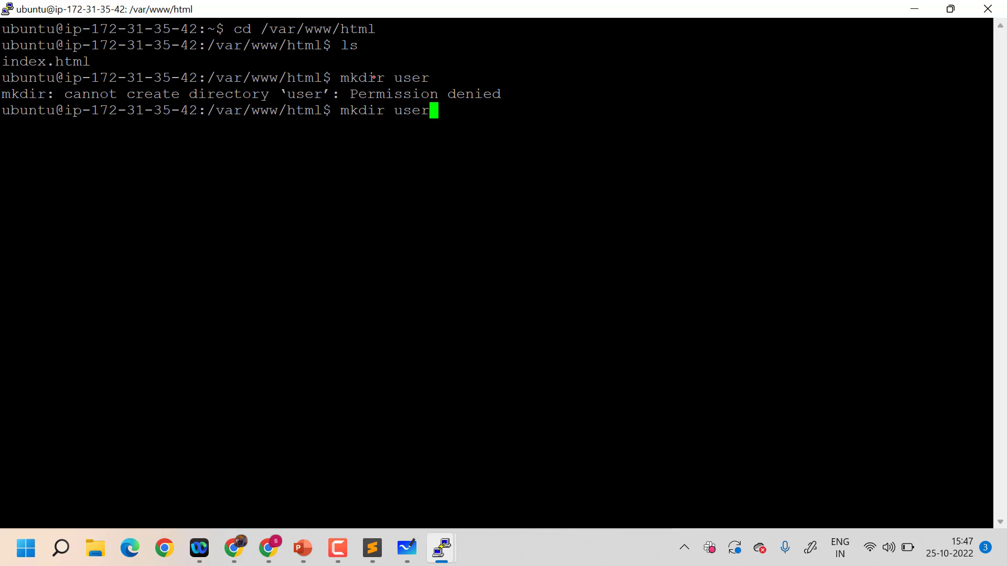
{"action": "key", "text": "BackSpace"}
{"action": "key", "text": "BackSpace"}
{"action": "key", "text": "BackSpace"}
{"action": "key", "text": "BackSpace"}
{"action": "key", "text": "BackSpace"}
{"action": "key", "text": "BackSpace"}
{"action": "key", "text": "BackSpace"}
{"action": "key", "text": "BackSpace"}
{"action": "key", "text": "BackSpace"}
{"action": "key", "text": "BackSpace"}
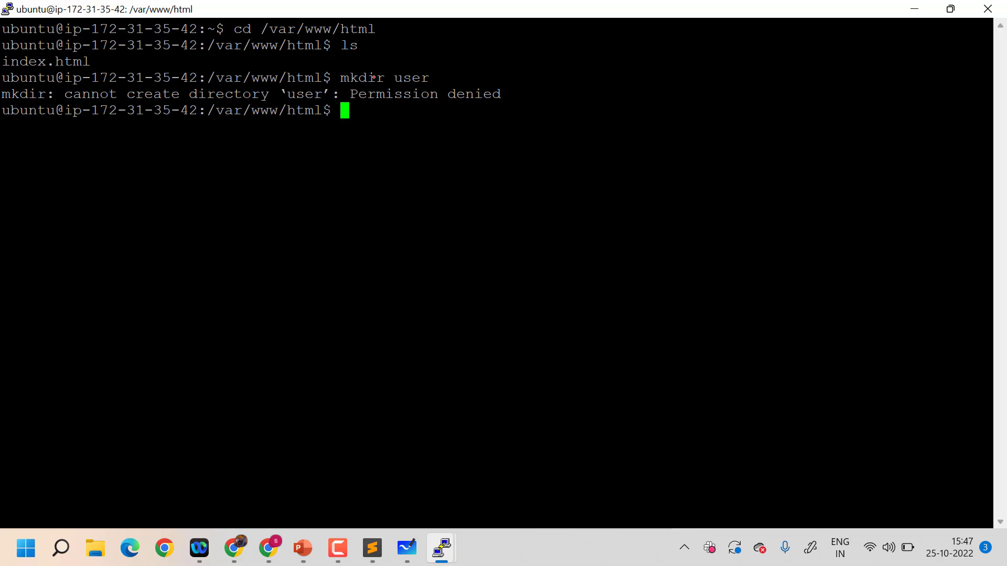
Switch to root with sudo su and create a directory named user in /var/www/html
{"action": "type", "text": "sudo su"}
{"action": "key", "text": "Return"}
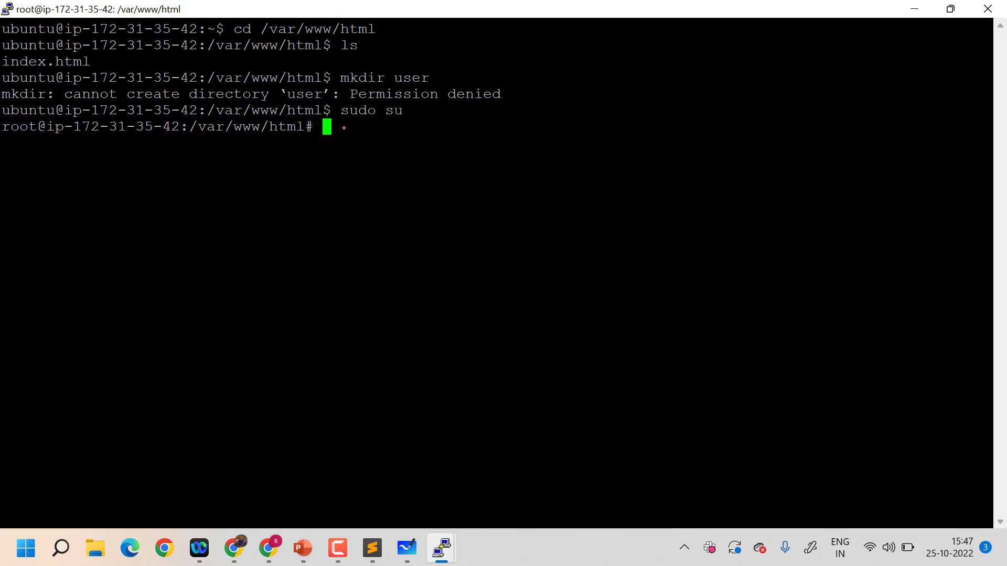
{"action": "type", "text": "mkdir user"}
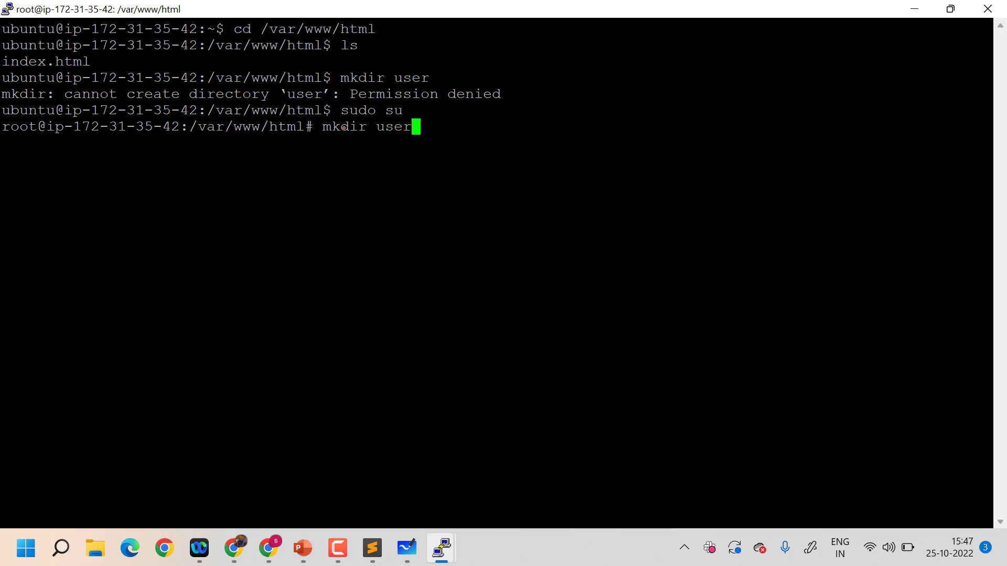
{"action": "key", "text": "Return"}
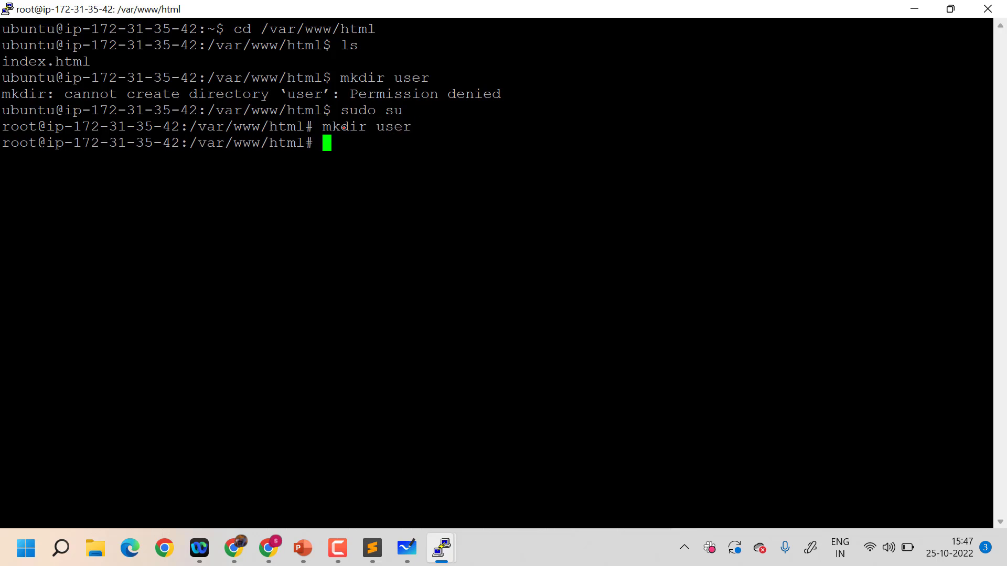
Change into the user directory and start a new page file with cat > index.html
{"action": "type", "text": "cd user"}
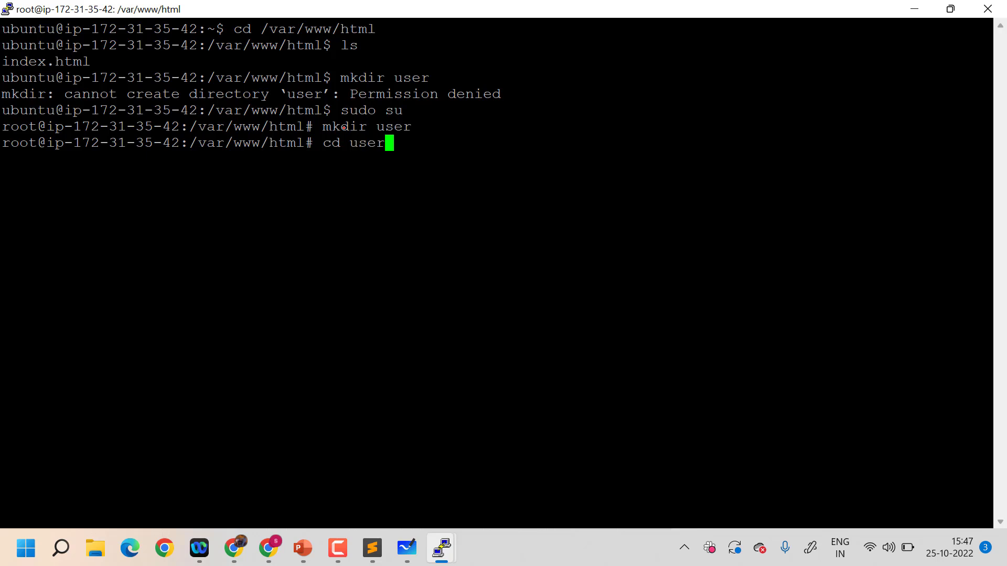
{"action": "key", "text": "Return"}
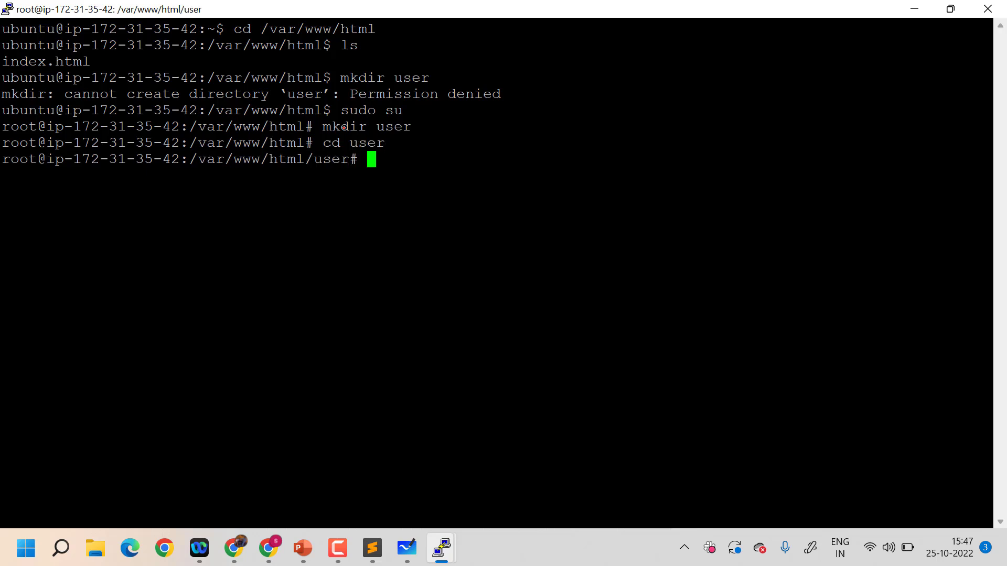
{"action": "type", "text": "cat > index"}
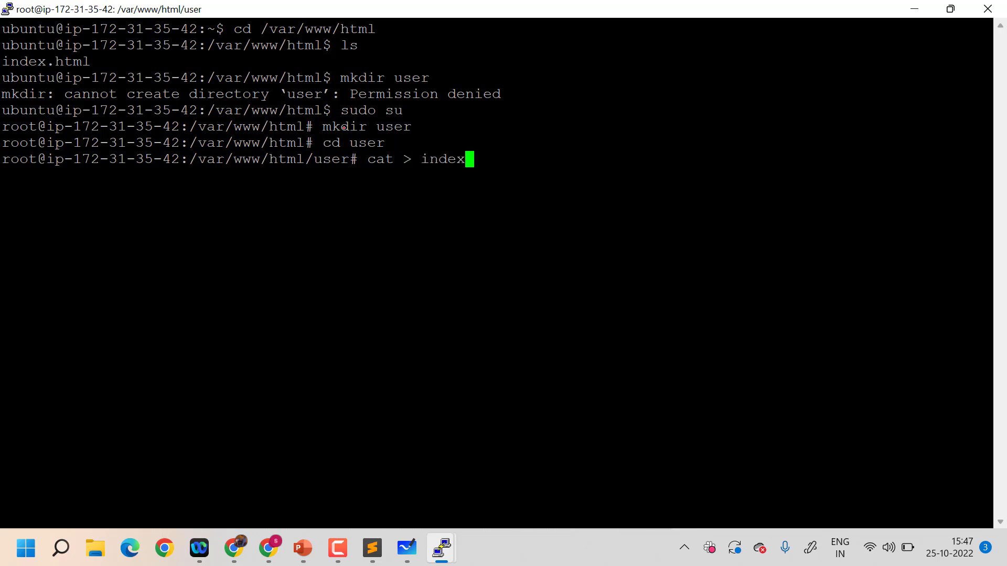
{"action": "type", "text": ".html"}
{"action": "key", "text": "Return"}
Write the line "<h1> This APP is for USER <h1/>" into index.html and end the input to save it
{"action": "type", "text": "<"}
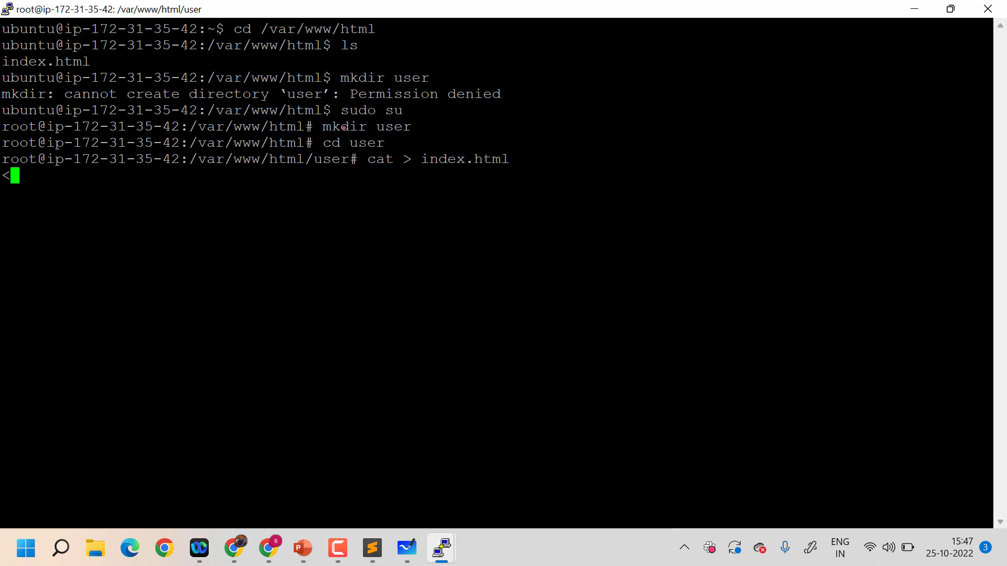
{"action": "type", "text": "h1>"}
{"action": "key", "text": "BackSpace"}
{"action": "key", "text": "BackSpace"}
{"action": "type", "text": "this"}
{"action": "key", "text": "BackSpace"}
{"action": "key", "text": "BackSpace"}
{"action": "key", "text": "BackSpace"}
{"action": "key", "text": "BackSpace"}
{"action": "key", "text": "BackSpace"}
{"action": "type", "text": "This AP"}
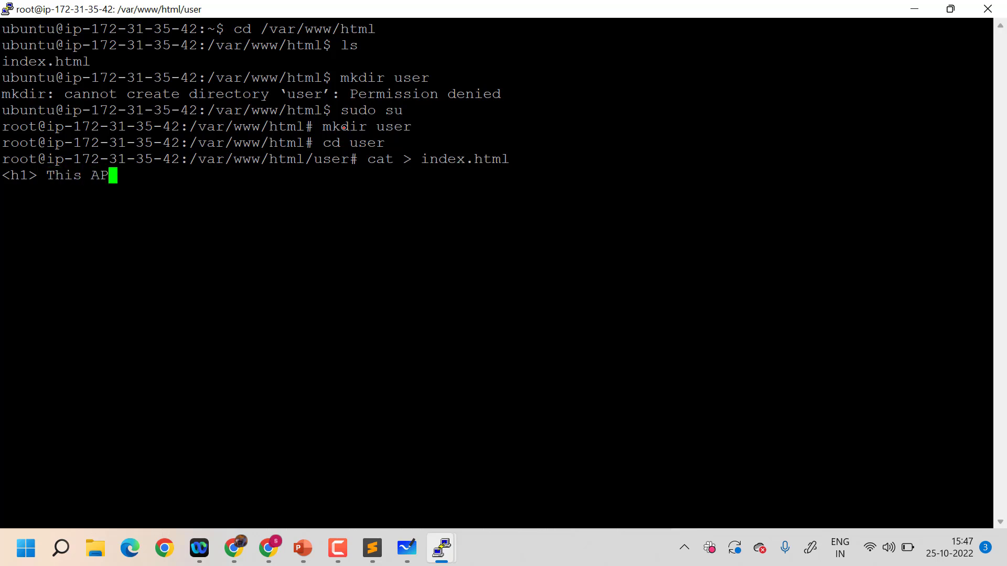
{"action": "type", "text": "P is for USer"}
{"action": "key", "text": "BackSpace"}
{"action": "key", "text": "BackSpace"}
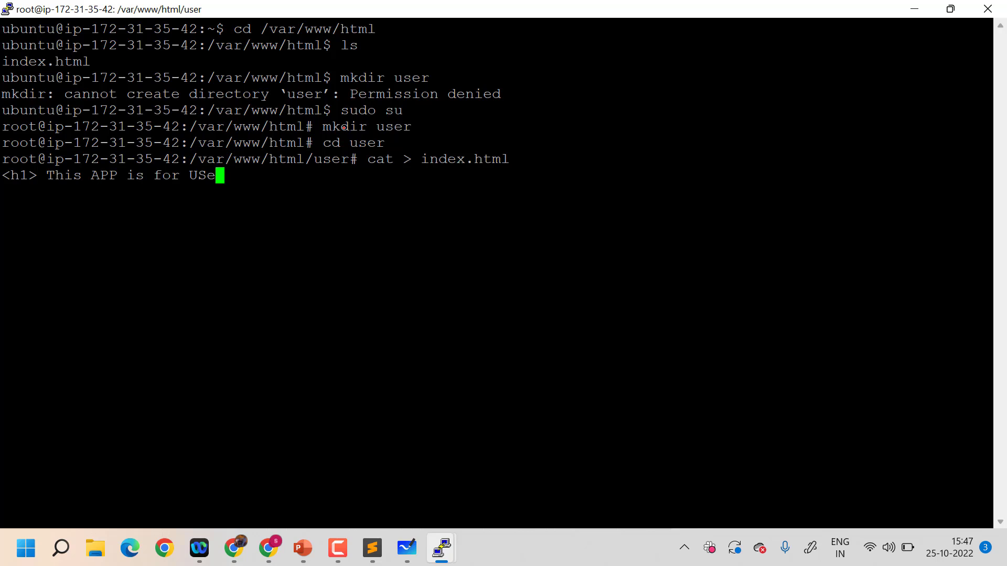
{"action": "type", "text": "ER <h1/>"}
{"action": "key", "text": "Return"}
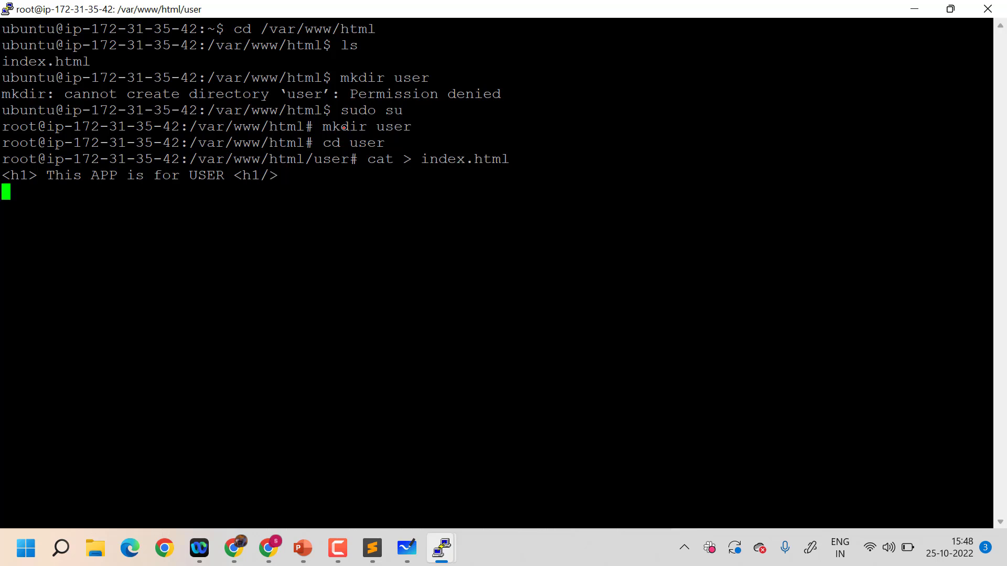
{"action": "key", "text": "ctrl+d"}
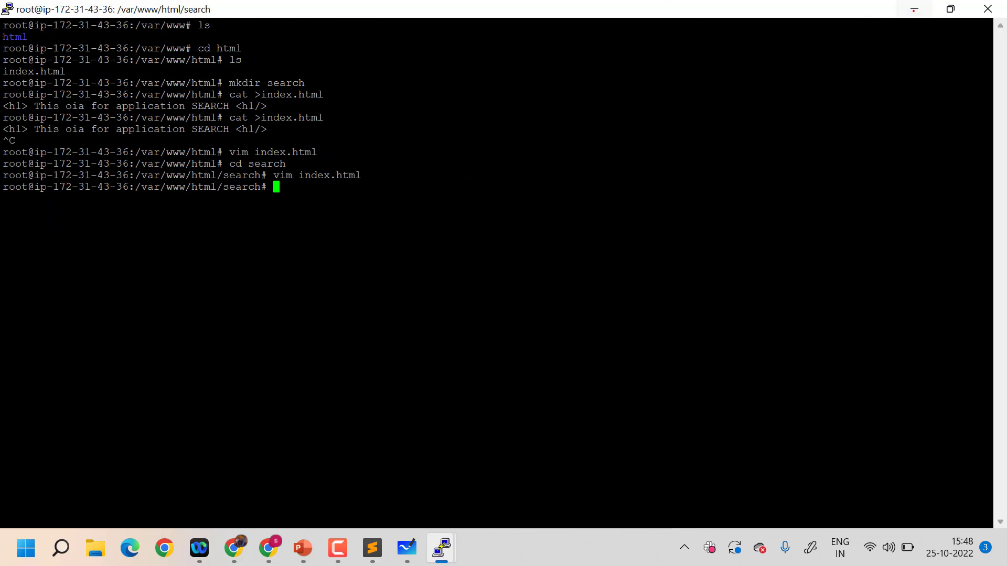
Minimize the search instance's terminal and load 13.42.18.220/user in the browser to check the user page
{"action": "left_click", "coordinate": [914, 10]}
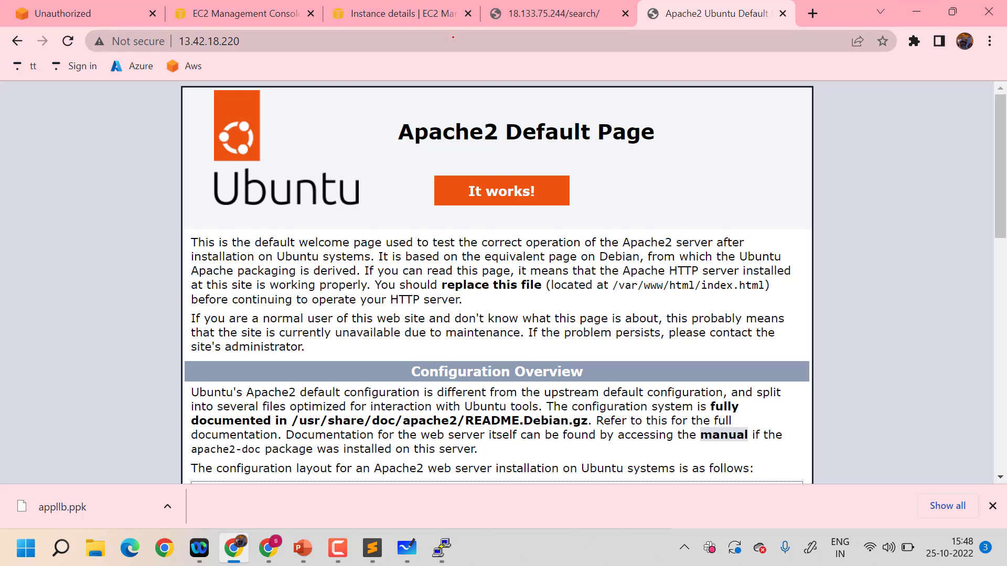
{"action": "left_click", "coordinate": [453, 37]}
{"action": "left_click", "coordinate": [452, 37]}
{"action": "type", "text": "/user"}
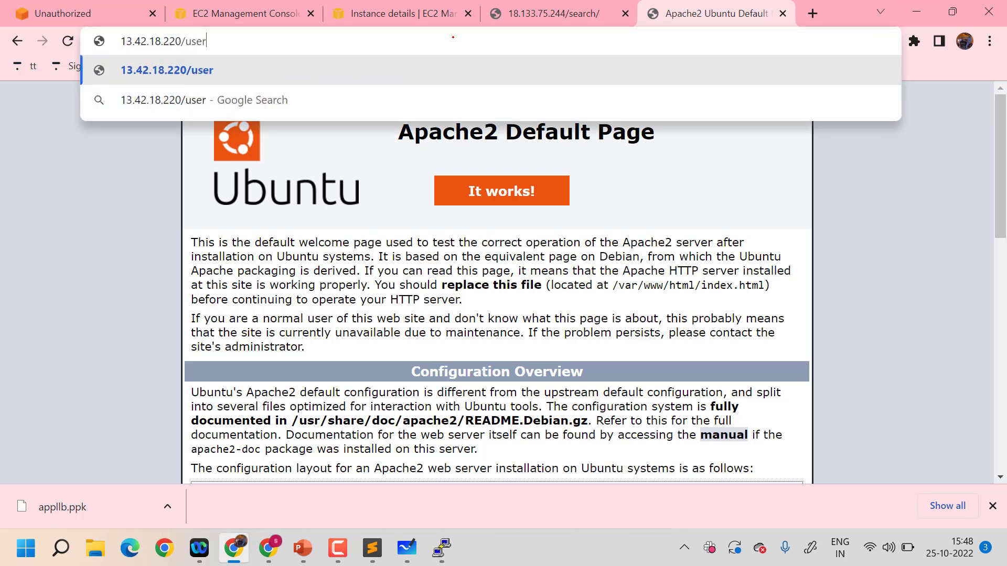
{"action": "key", "text": "Return"}
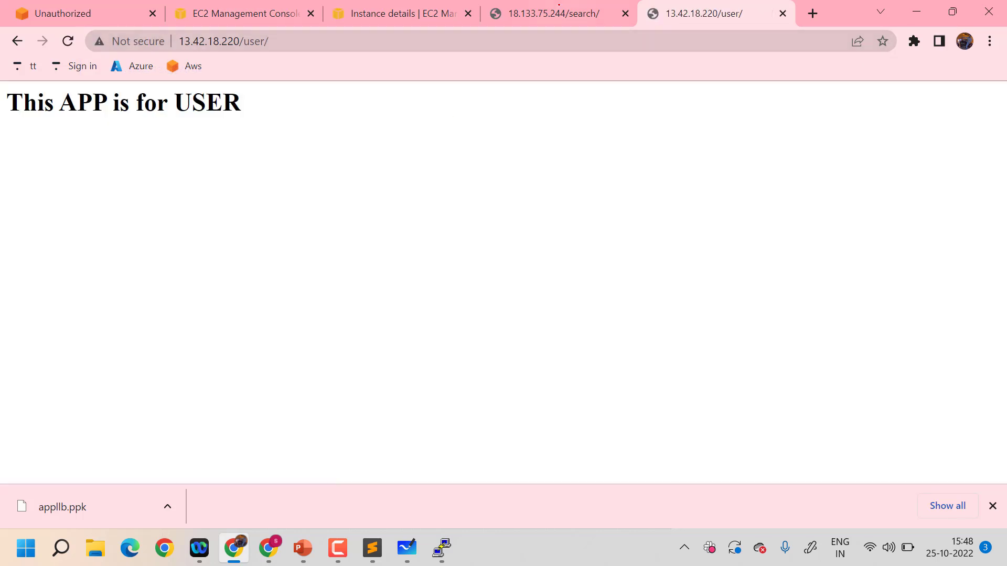
Reload the search page at 18.133.75.244/search/ and compare its address with the user page's address
{"action": "left_click", "coordinate": [508, 20]}
{"action": "left_click", "coordinate": [462, 38]}
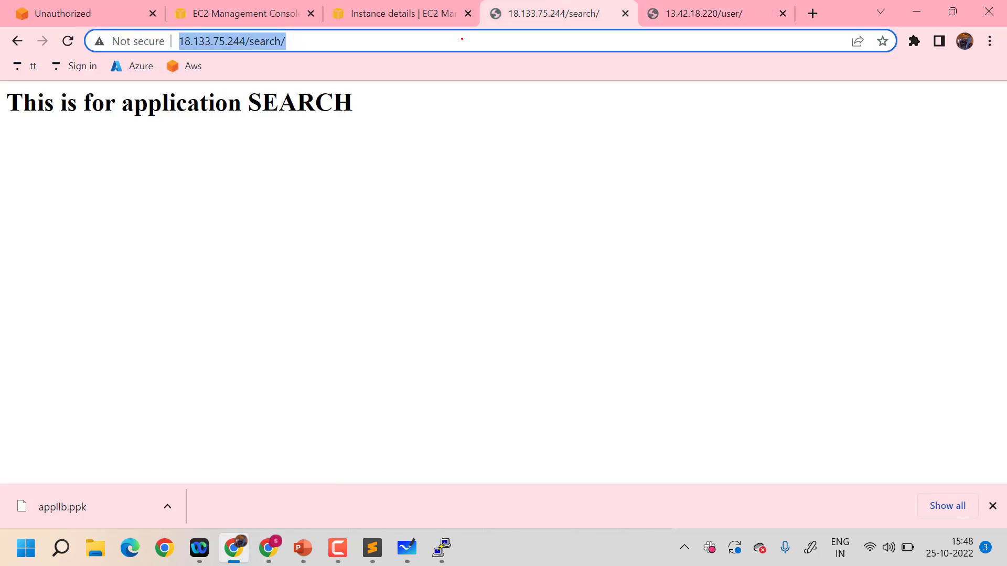
{"action": "key", "text": "Return"}
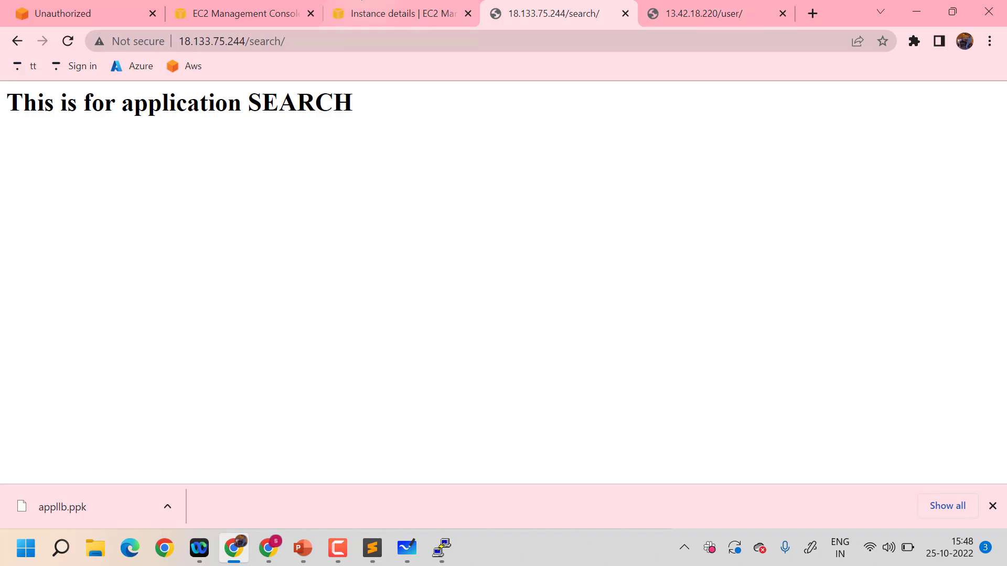
{"action": "left_click_drag", "start_coordinate": [292, 42], "coordinate": [171, 43]}
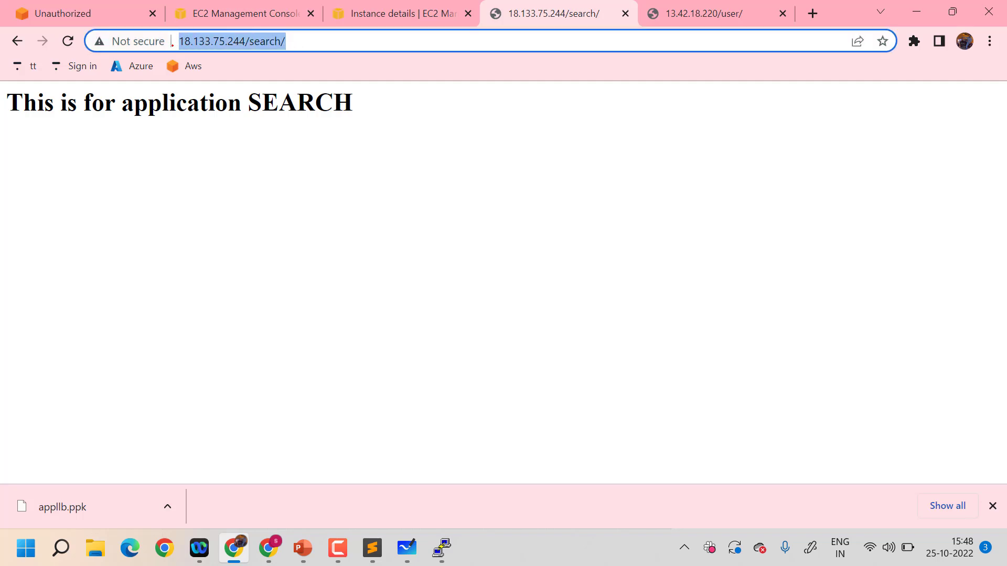
{"action": "left_click", "coordinate": [723, 8]}
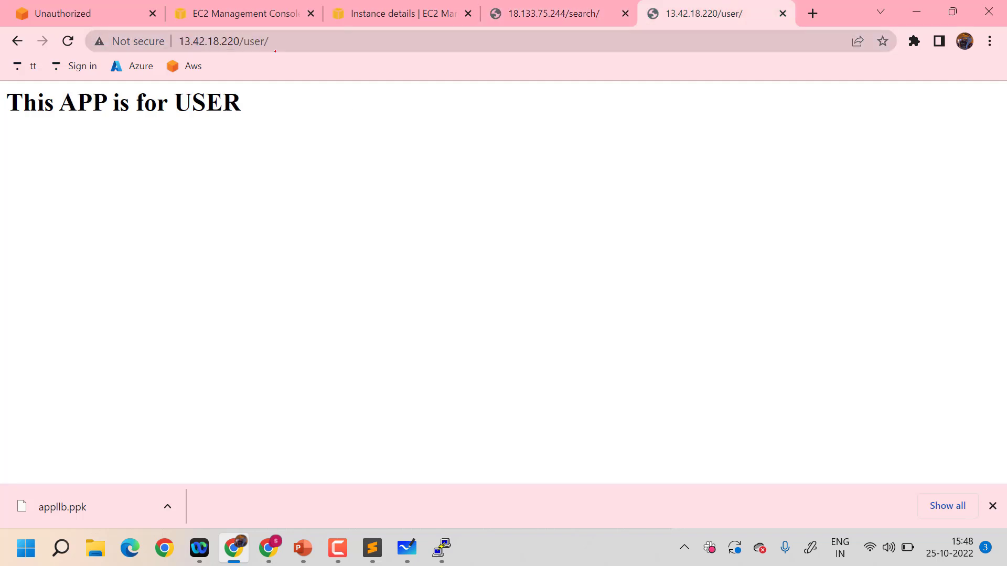
{"action": "left_click_drag", "start_coordinate": [275, 40], "coordinate": [173, 30]}
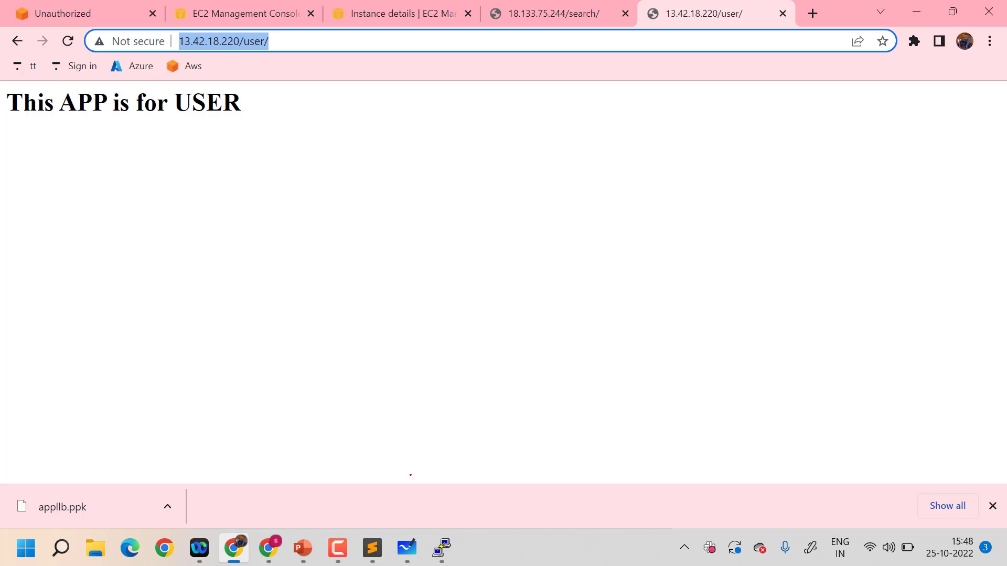
Switch to the EC2 load balancers page and start creating a new load balancer
{"action": "left_click", "coordinate": [250, 13]}
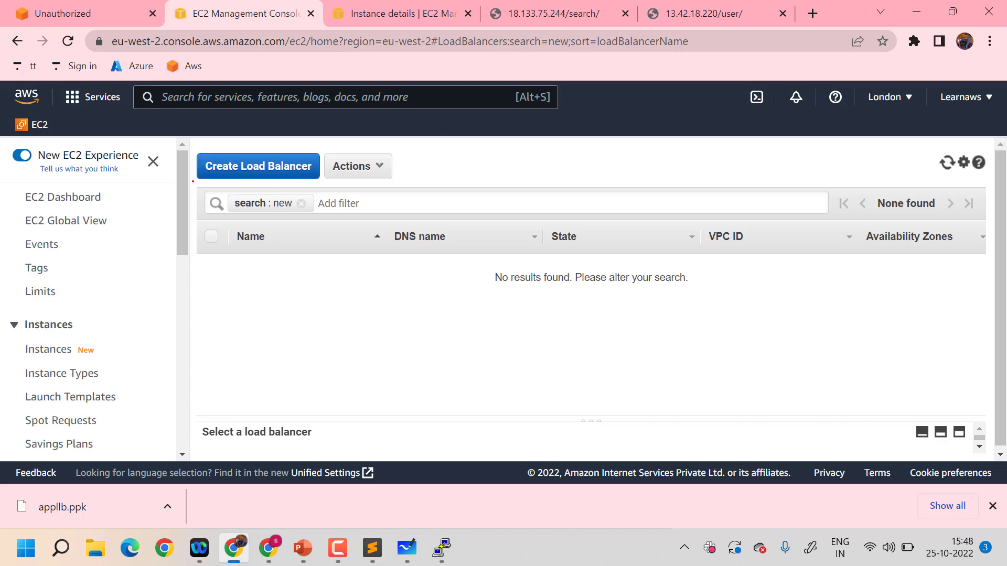
{"action": "scroll", "coordinate": [125, 271], "scroll_direction": "down", "scroll_amount": 5}
{"action": "scroll", "coordinate": [125, 270], "scroll_direction": "down", "scroll_amount": 4}
{"action": "scroll", "coordinate": [125, 269], "scroll_direction": "up", "scroll_amount": 8}
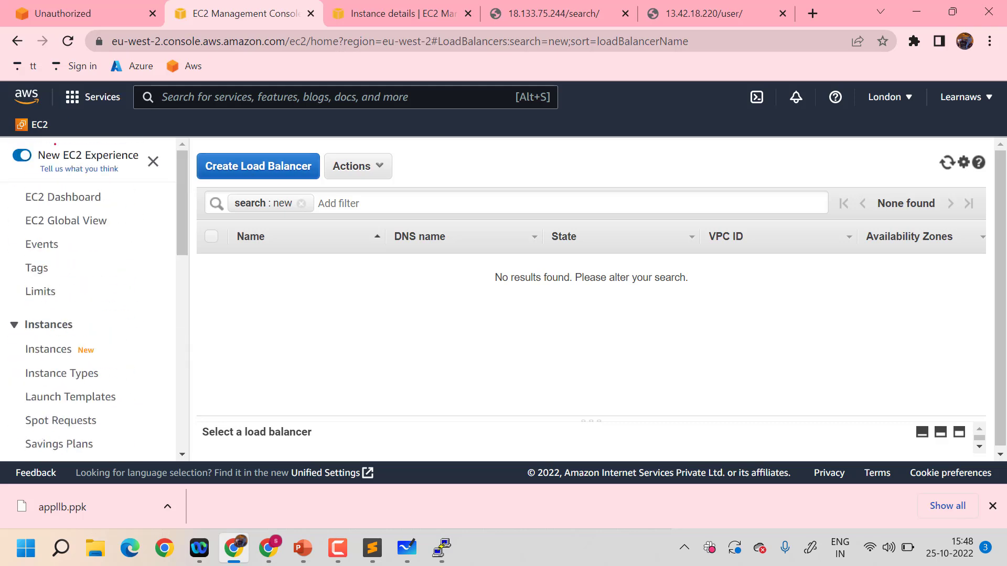
{"action": "scroll", "coordinate": [90, 229], "scroll_direction": "down", "scroll_amount": 7}
{"action": "scroll", "coordinate": [89, 228], "scroll_direction": "down", "scroll_amount": 2}
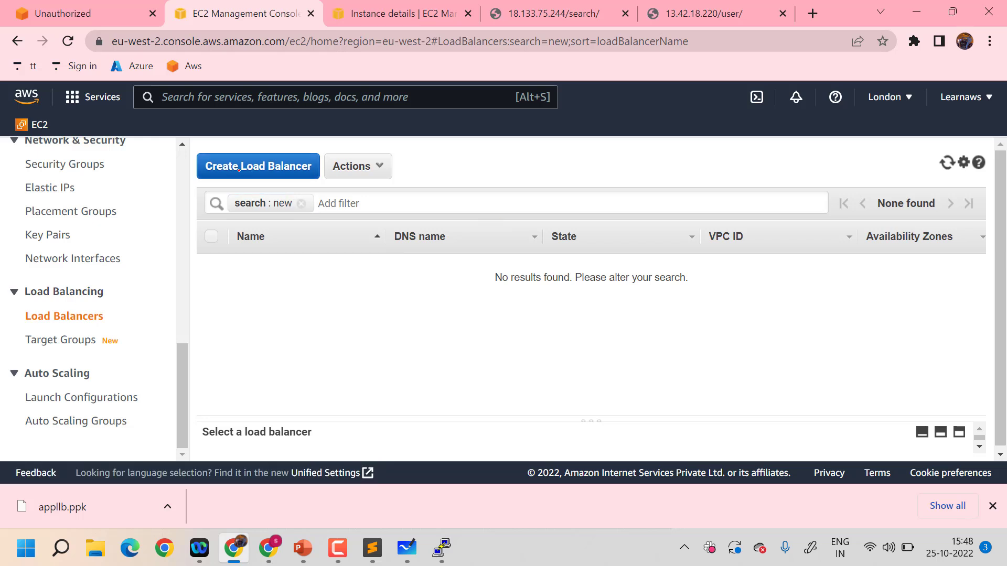
{"action": "left_click", "coordinate": [239, 169]}
Review the load balancer types, choose Application Load Balancer, and go to its basic configuration
{"action": "scroll", "coordinate": [462, 350], "scroll_direction": "down", "scroll_amount": 3}
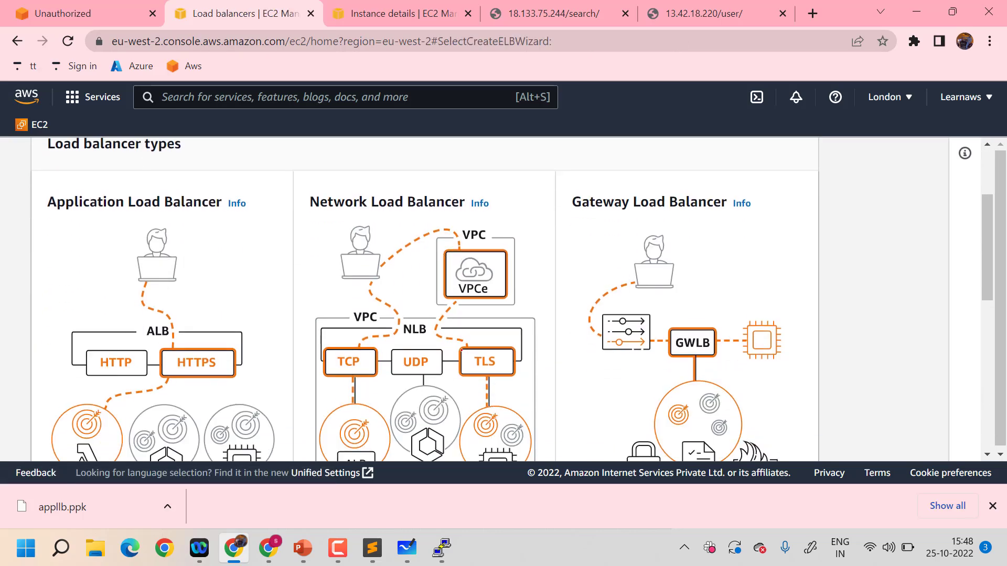
{"action": "scroll", "coordinate": [461, 350], "scroll_direction": "down", "scroll_amount": 5}
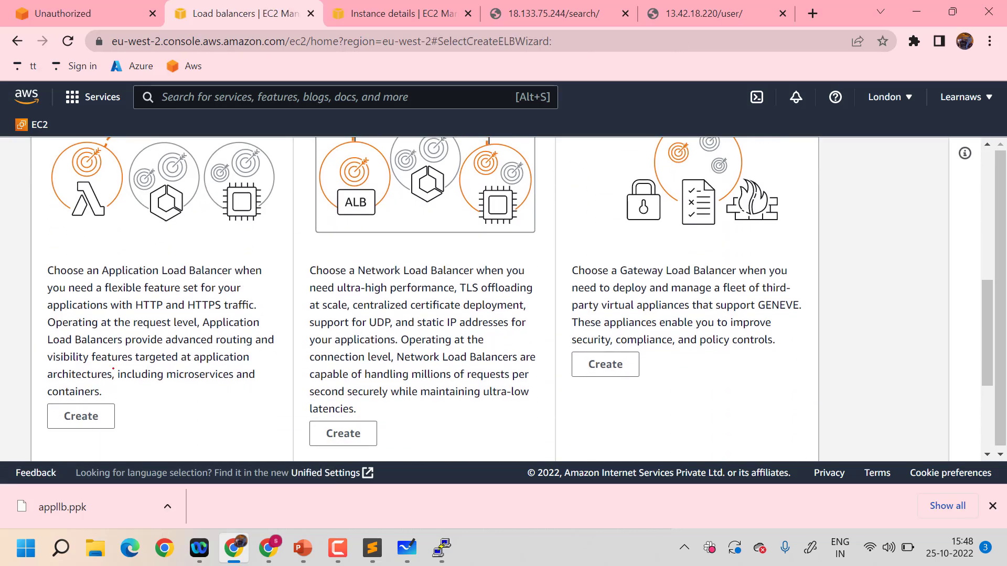
{"action": "scroll", "coordinate": [63, 405], "scroll_direction": "down", "scroll_amount": 2}
{"action": "scroll", "coordinate": [62, 405], "scroll_direction": "up", "scroll_amount": 4}
{"action": "scroll", "coordinate": [62, 405], "scroll_direction": "down", "scroll_amount": 4}
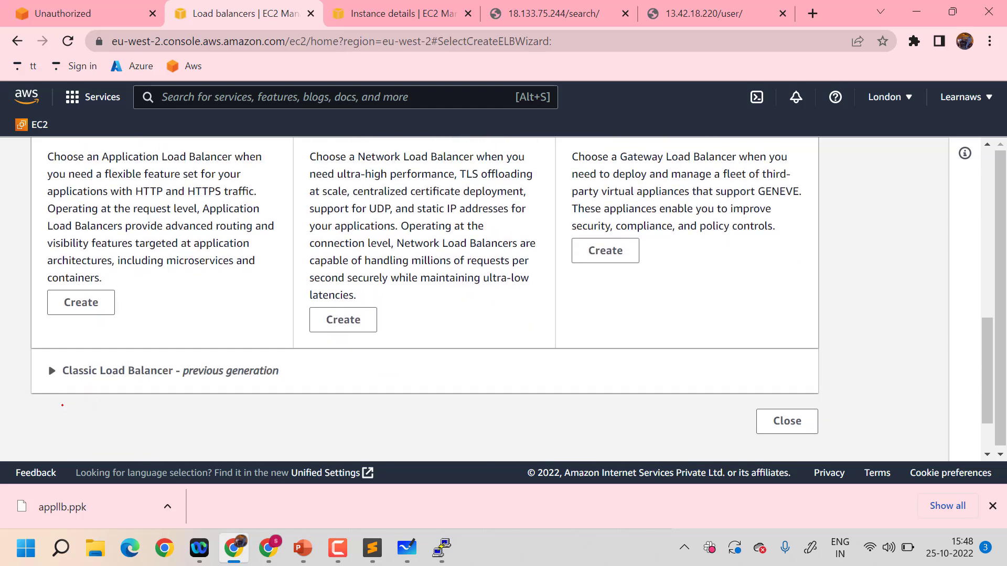
{"action": "scroll", "coordinate": [62, 404], "scroll_direction": "up", "scroll_amount": 1}
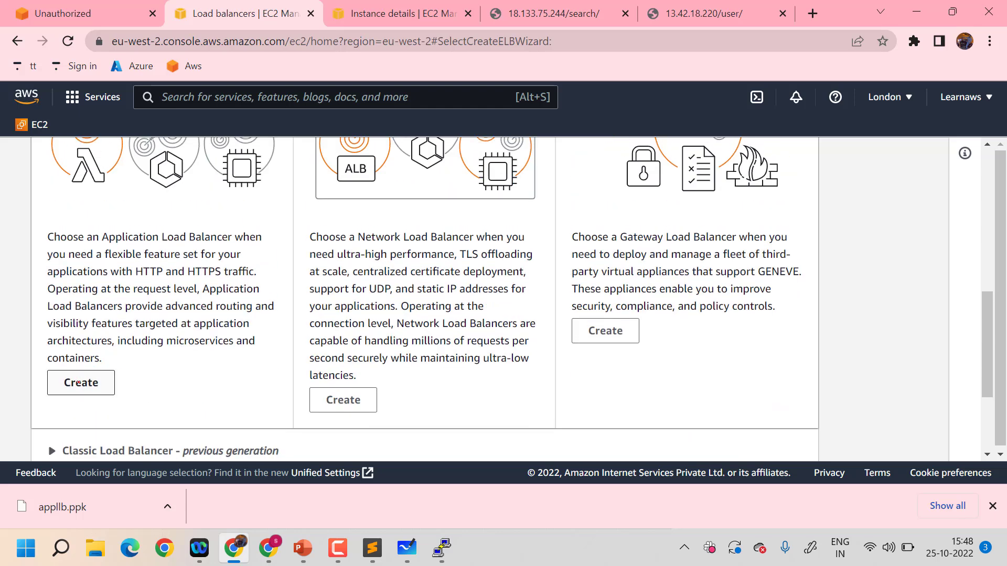
{"action": "left_click", "coordinate": [79, 383]}
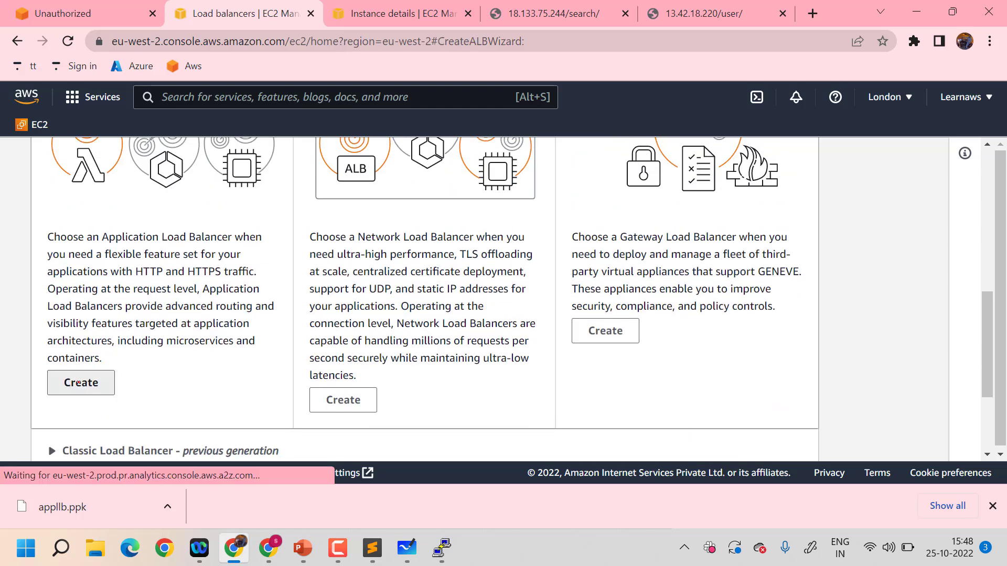
{"action": "scroll", "coordinate": [360, 374], "scroll_direction": "down", "scroll_amount": 3}
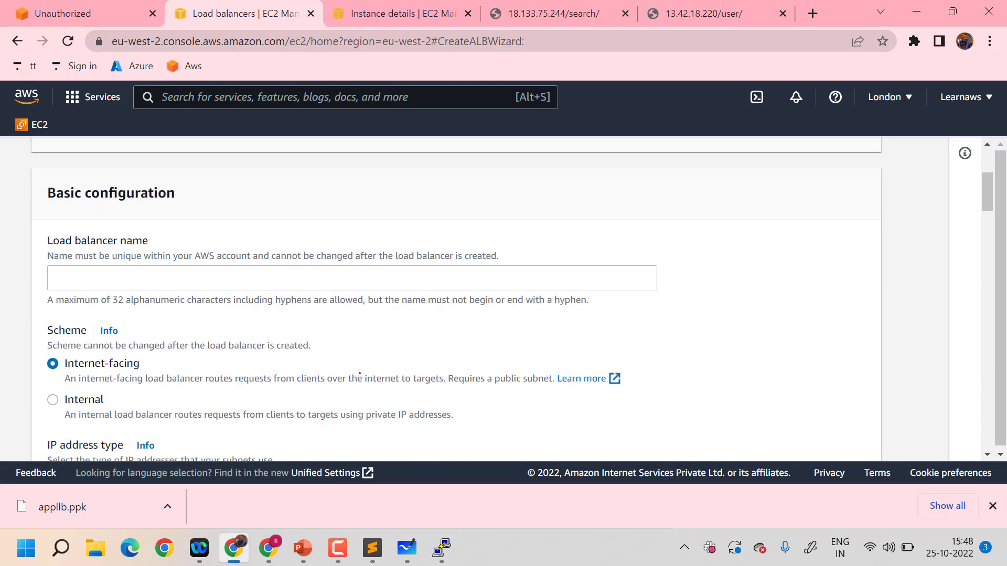
Name the load balancer demolb
{"action": "left_click", "coordinate": [191, 237]}
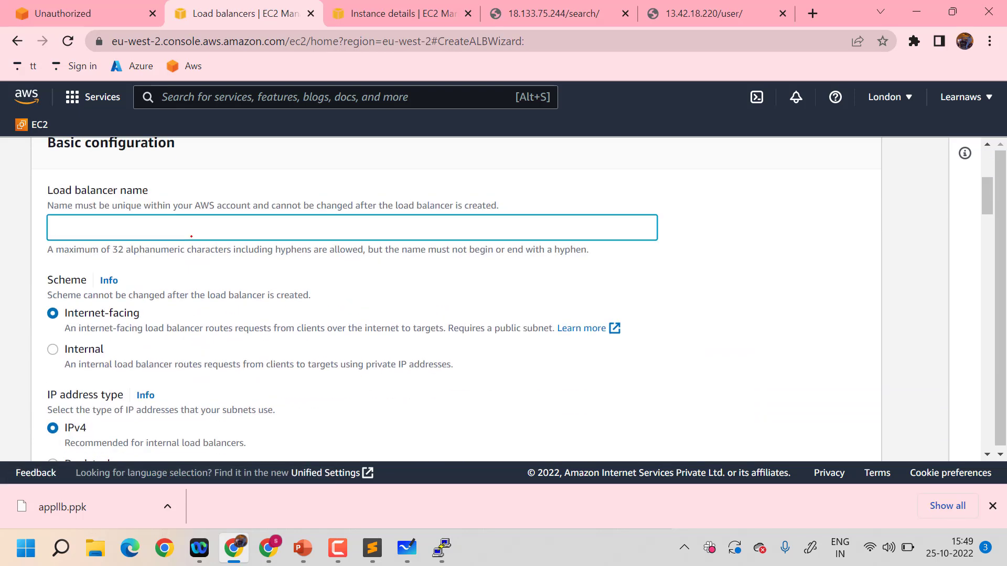
{"action": "type", "text": "demolb"}
Map the load balancer to the eu-west-2a, eu-west-2b and eu-west-2c Availability Zones with their preselected subnets
{"action": "scroll", "coordinate": [287, 316], "scroll_direction": "down", "scroll_amount": 1}
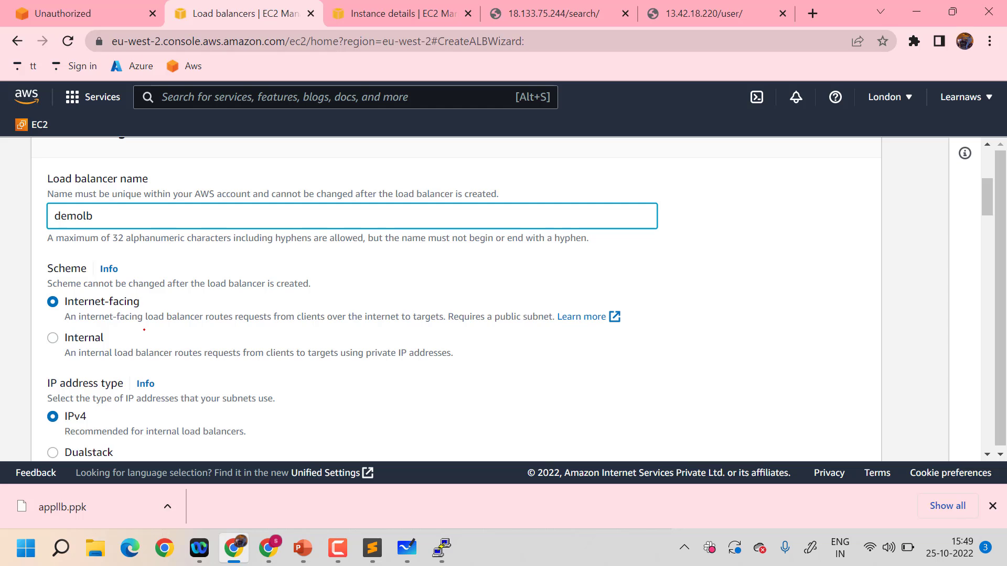
{"action": "scroll", "coordinate": [144, 330], "scroll_direction": "down", "scroll_amount": 3}
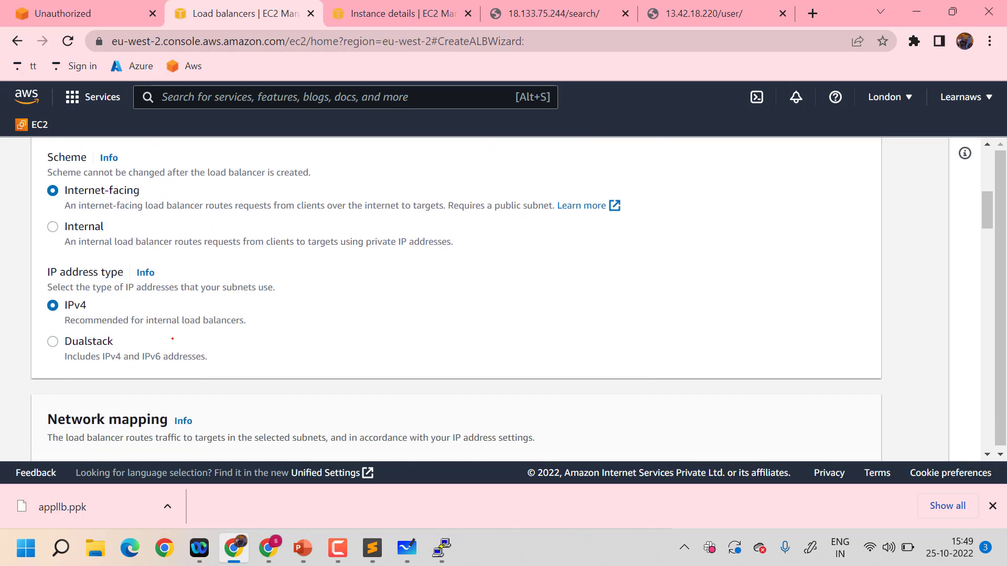
{"action": "scroll", "coordinate": [173, 339], "scroll_direction": "down", "scroll_amount": 4}
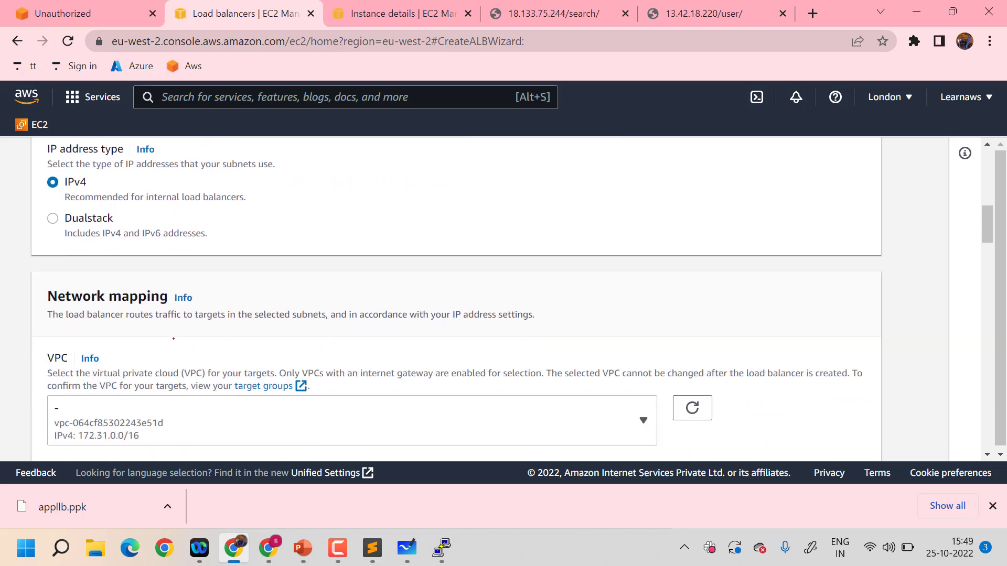
{"action": "scroll", "coordinate": [173, 339], "scroll_direction": "down", "scroll_amount": 2}
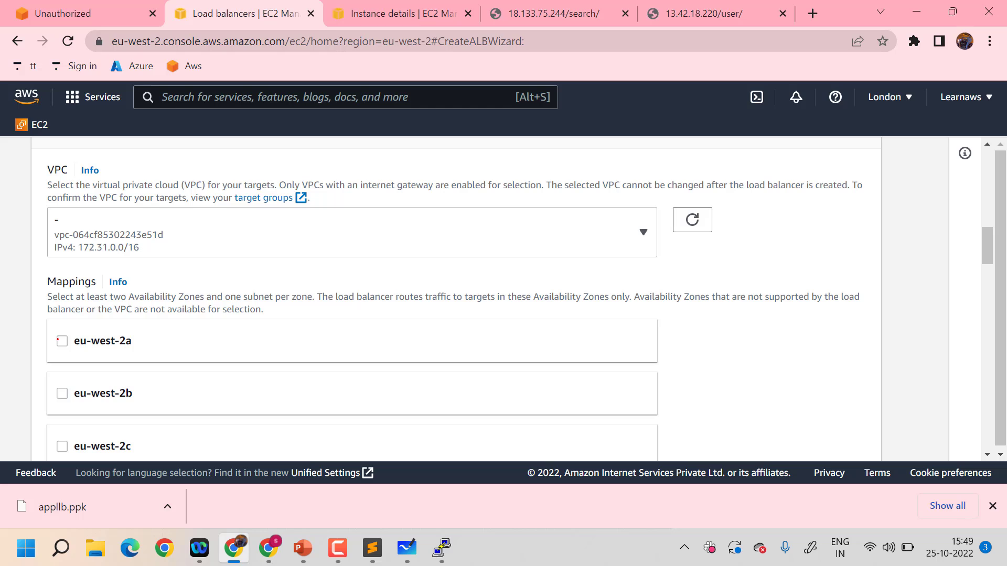
{"action": "left_click", "coordinate": [62, 339]}
{"action": "scroll", "coordinate": [58, 339], "scroll_direction": "down", "scroll_amount": 2}
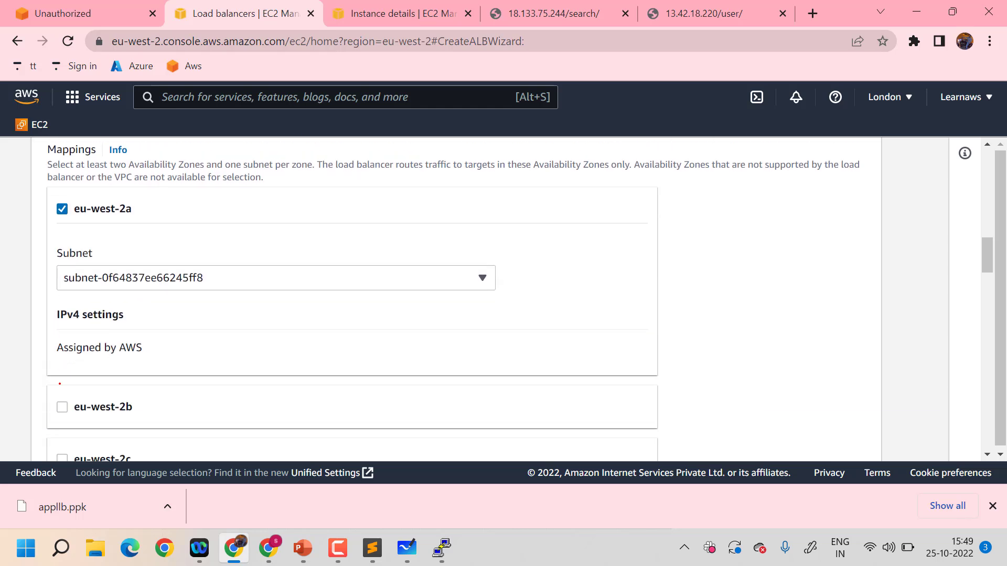
{"action": "scroll", "coordinate": [60, 384], "scroll_direction": "down", "scroll_amount": 2}
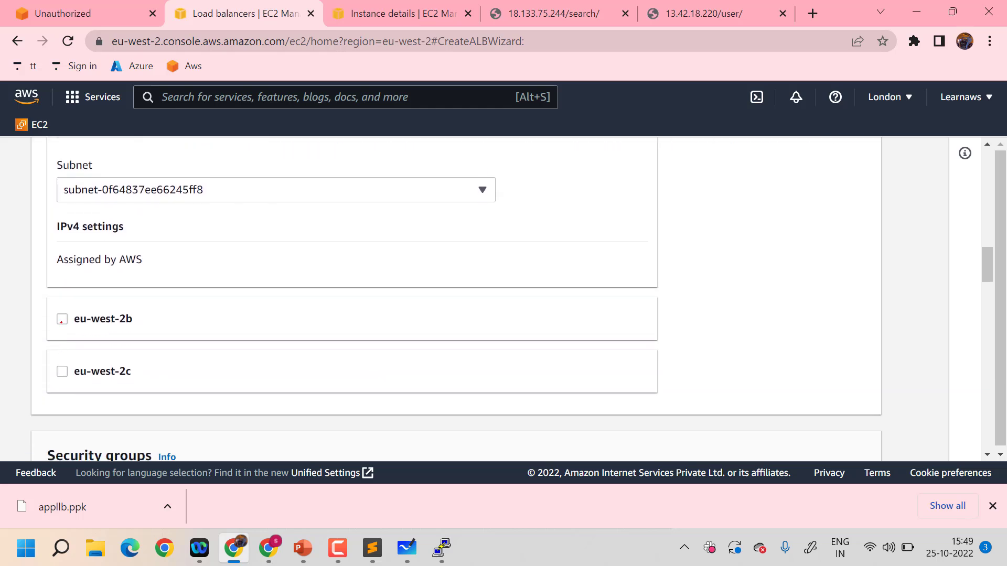
{"action": "left_click", "coordinate": [61, 319]}
{"action": "scroll", "coordinate": [62, 320], "scroll_direction": "down", "scroll_amount": 4}
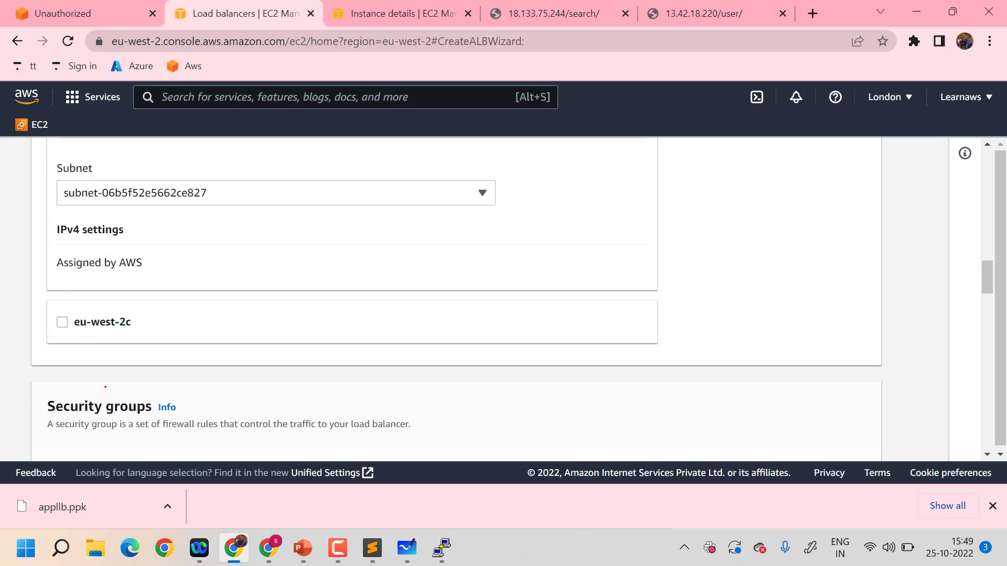
{"action": "left_click", "coordinate": [60, 322]}
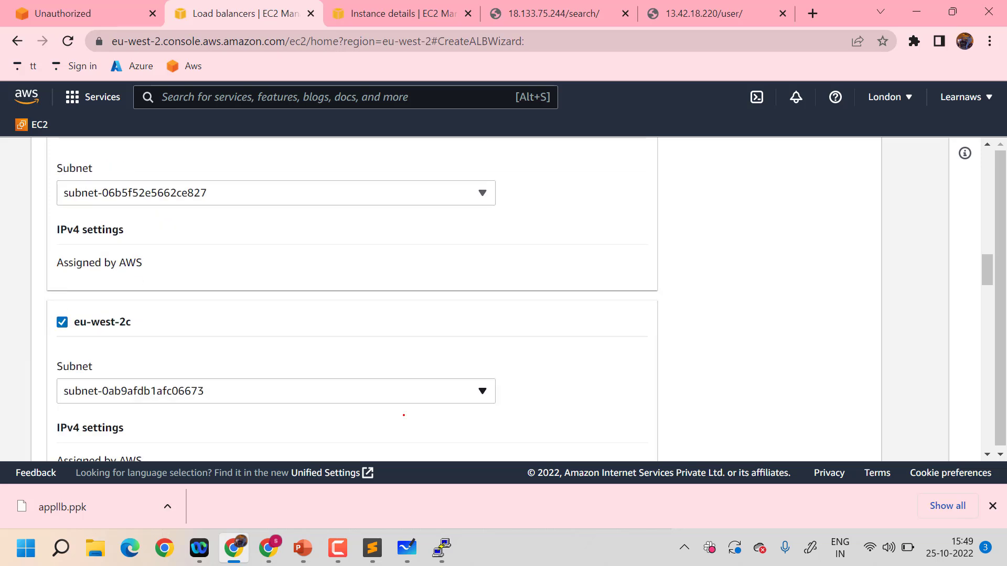
{"action": "scroll", "coordinate": [428, 421], "scroll_direction": "up", "scroll_amount": 4}
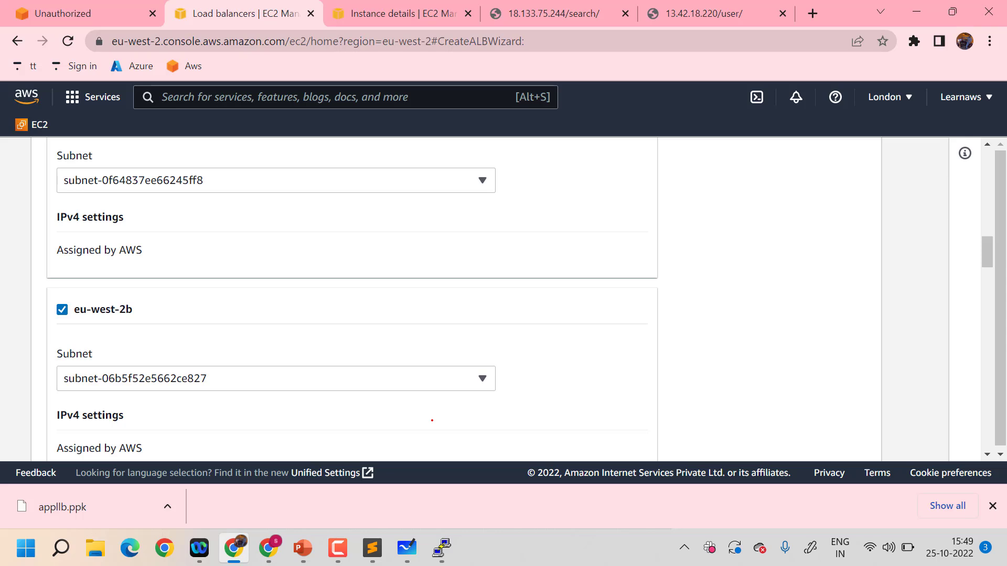
{"action": "scroll", "coordinate": [432, 420], "scroll_direction": "up", "scroll_amount": 1}
{"action": "scroll", "coordinate": [432, 421], "scroll_direction": "up", "scroll_amount": 1}
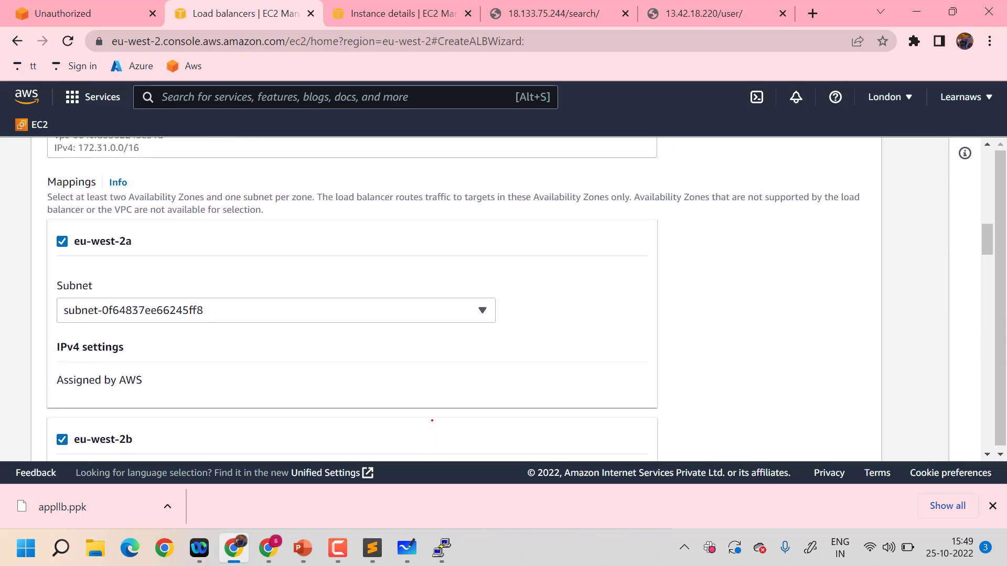
Add the launch-wizard-1, launch-wizard-3 and launch-wizard-4 security groups to the load balancer alongside the default one
{"action": "scroll", "coordinate": [432, 420], "scroll_direction": "down", "scroll_amount": 8}
{"action": "scroll", "coordinate": [432, 420], "scroll_direction": "down", "scroll_amount": 4}
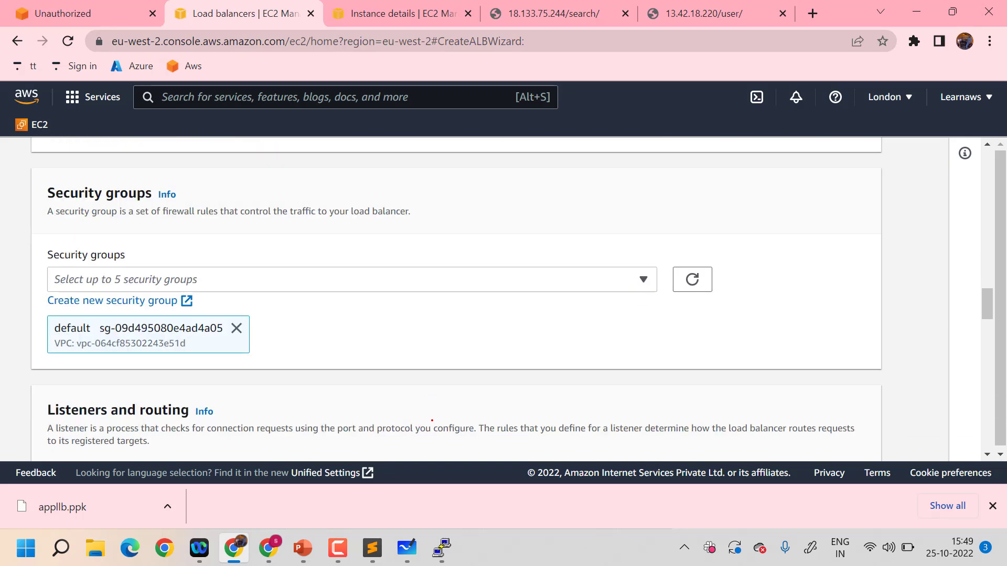
{"action": "left_click", "coordinate": [482, 272]}
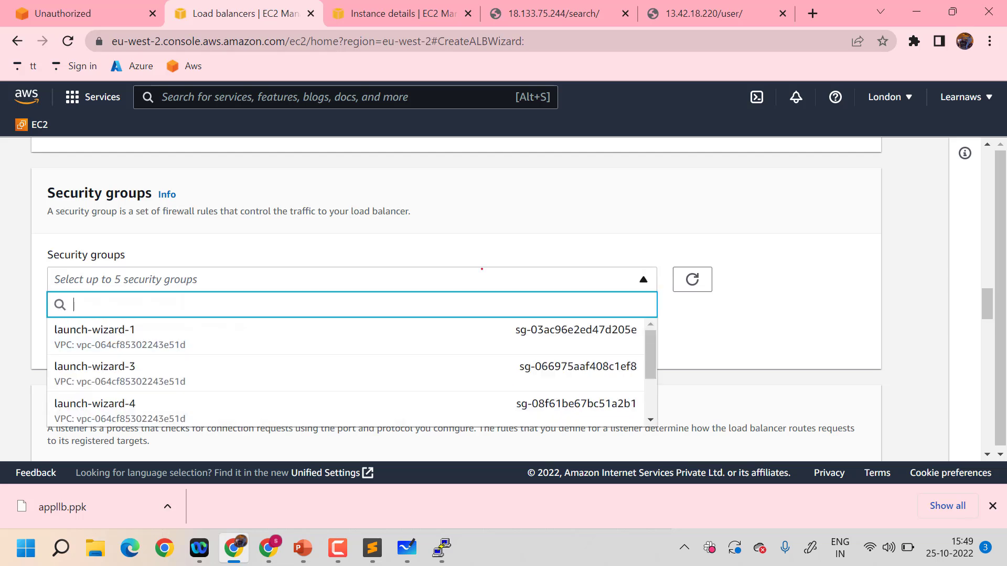
{"action": "left_click", "coordinate": [299, 331]}
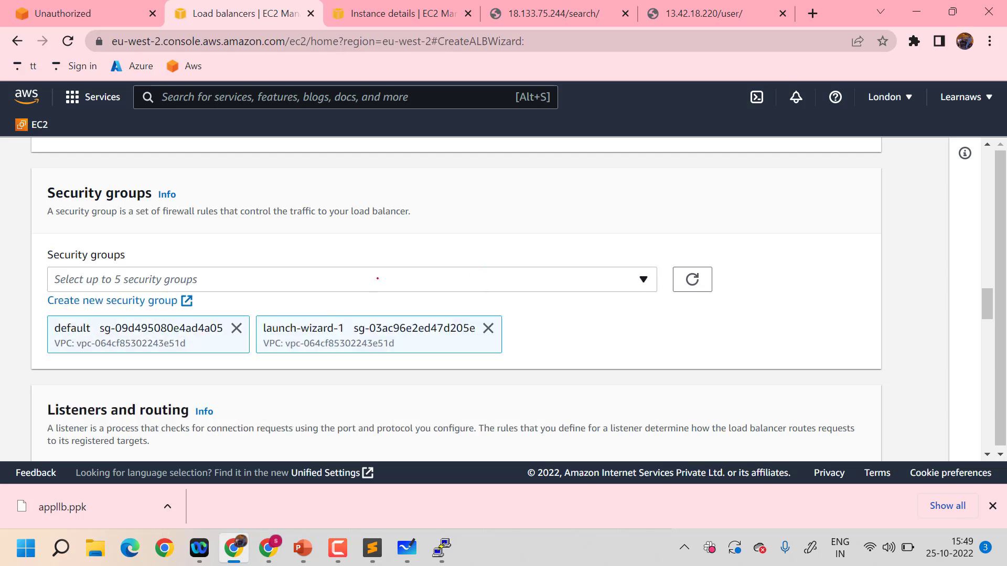
{"action": "left_click", "coordinate": [362, 281]}
{"action": "left_click", "coordinate": [245, 369]}
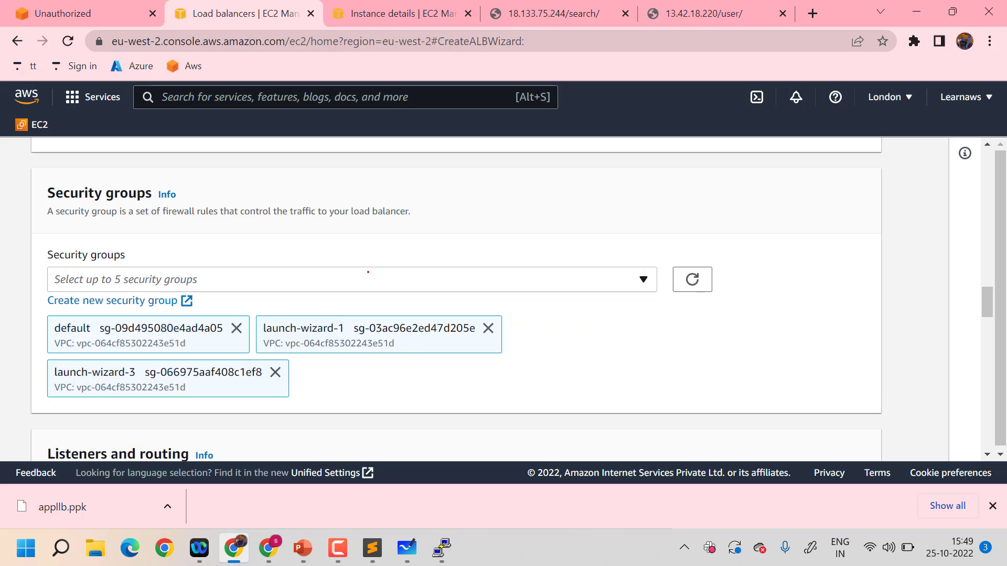
{"action": "left_click", "coordinate": [225, 279]}
{"action": "left_click", "coordinate": [218, 410]}
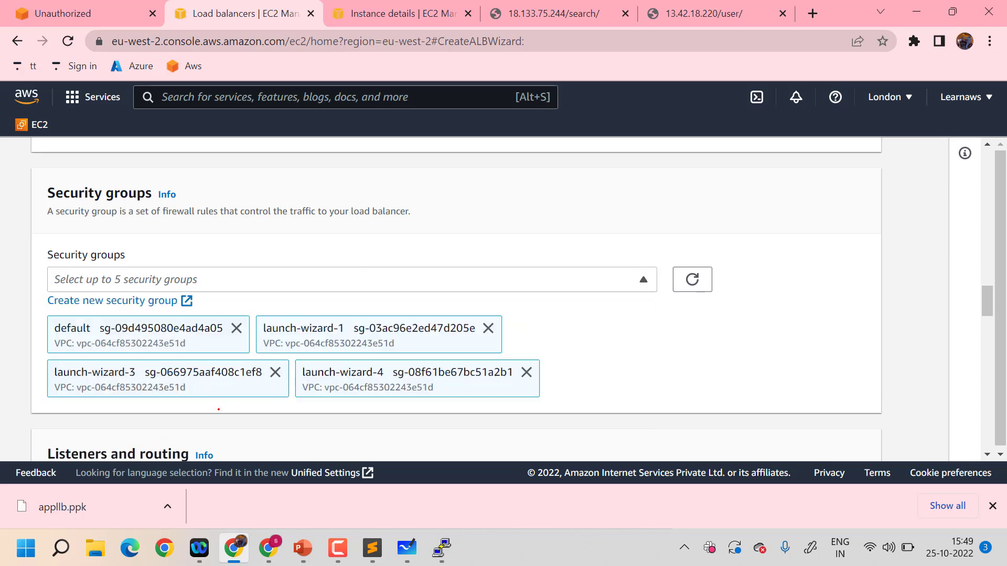
Check the HTTP:80 listener's default action for available target groups and start creating a new target group
{"action": "scroll", "coordinate": [591, 345], "scroll_direction": "down", "scroll_amount": 5}
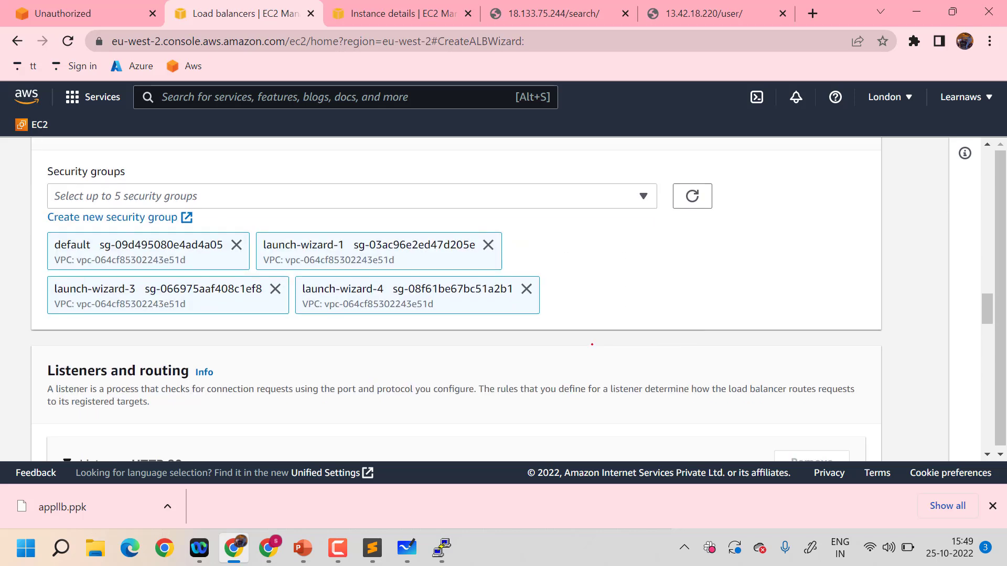
{"action": "scroll", "coordinate": [592, 345], "scroll_direction": "down", "scroll_amount": 1}
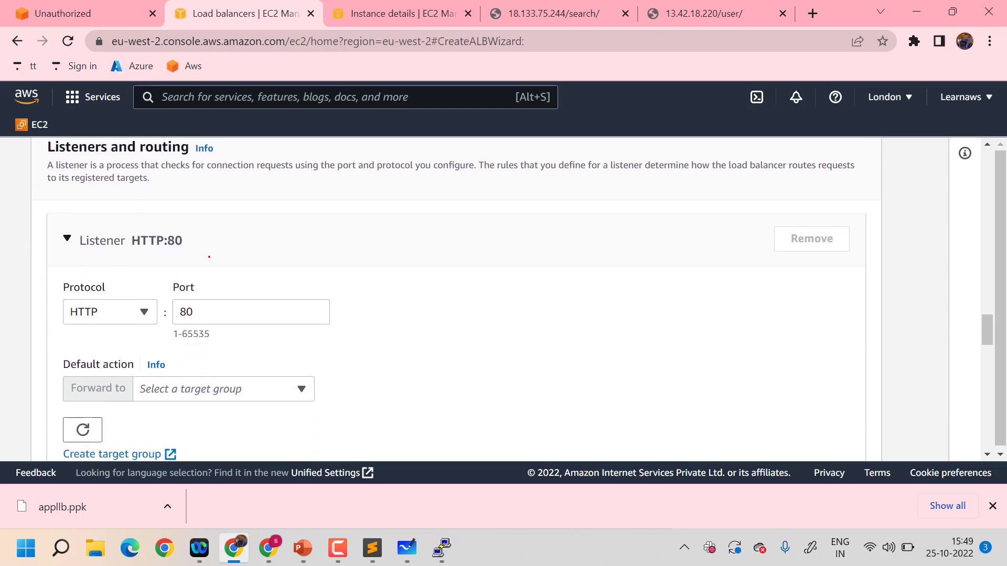
{"action": "scroll", "coordinate": [592, 345], "scroll_direction": "down", "scroll_amount": 1}
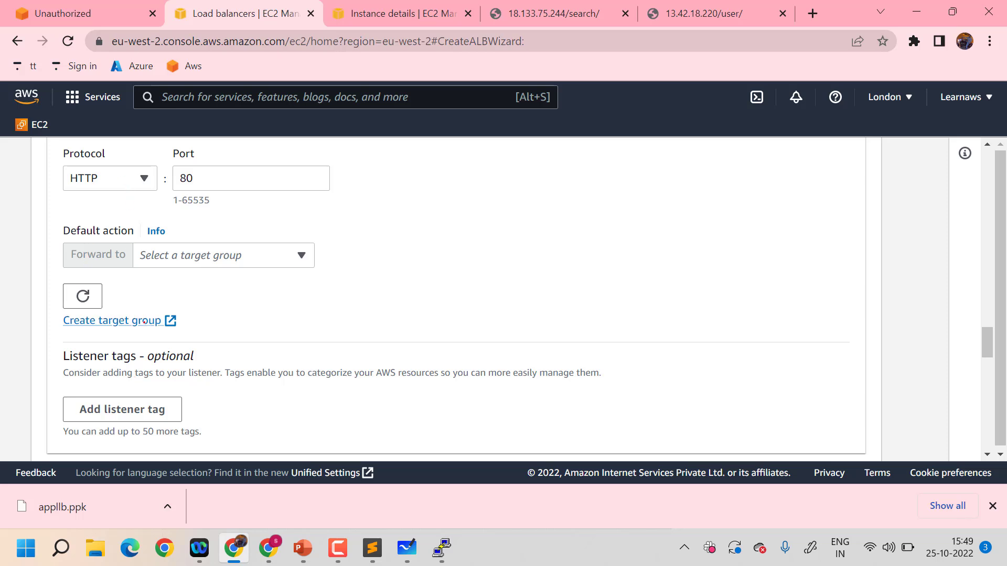
{"action": "left_click", "coordinate": [301, 255]}
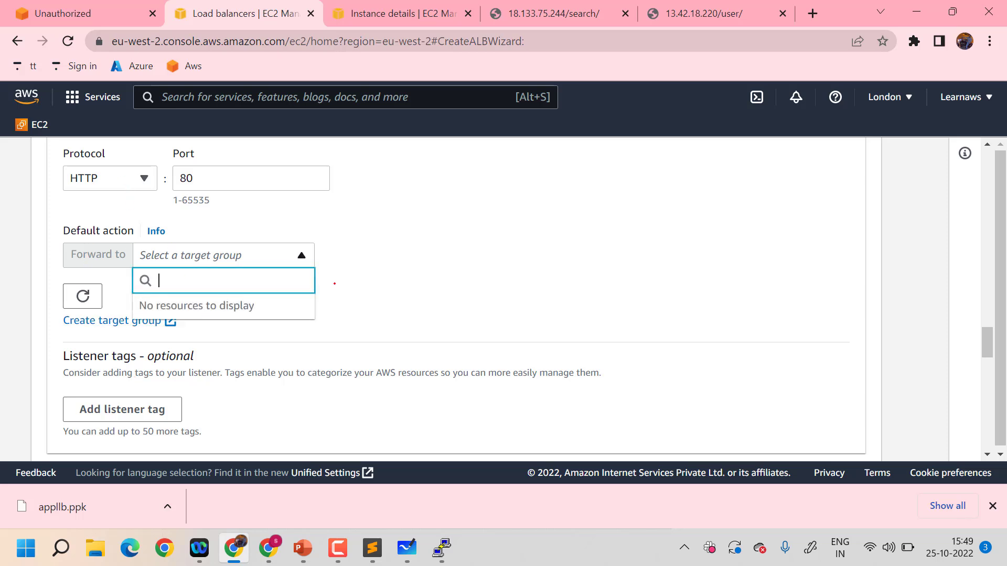
{"action": "left_click", "coordinate": [444, 309]}
{"action": "left_click", "coordinate": [256, 261]}
{"action": "left_click", "coordinate": [520, 279]}
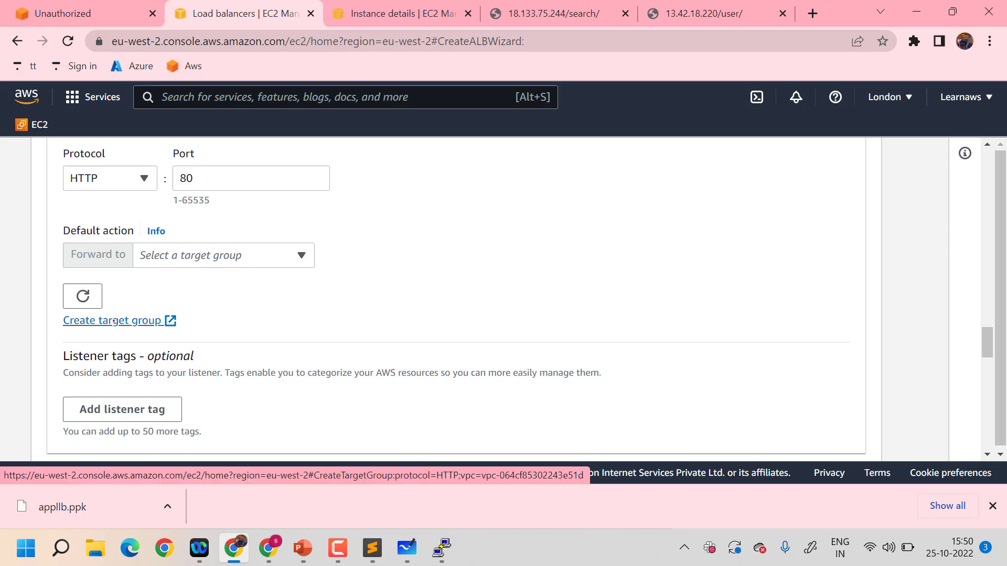
{"action": "left_click", "coordinate": [113, 321]}
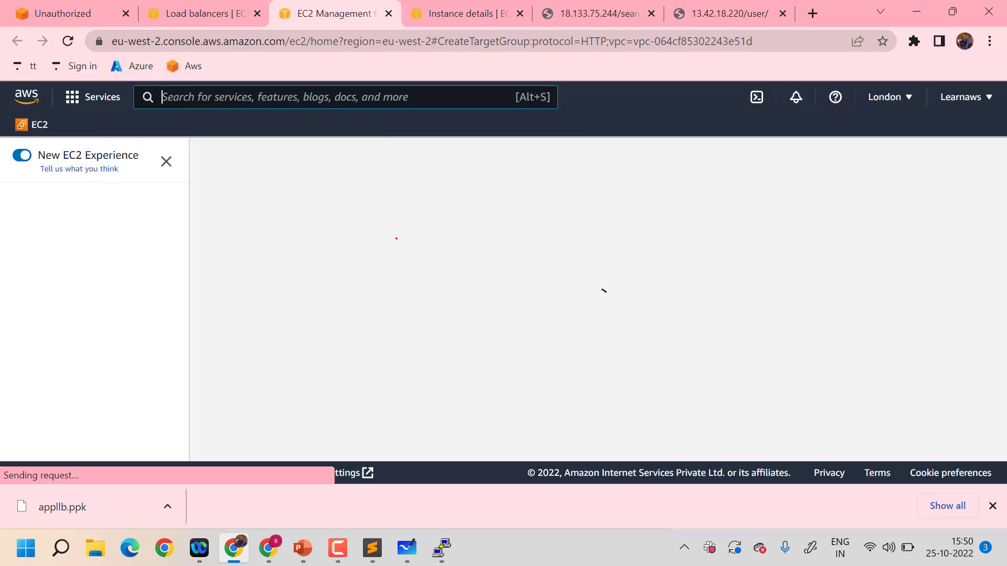
Review the target types, keep Instances, and name the target group search
{"action": "scroll", "coordinate": [362, 247], "scroll_direction": "down", "scroll_amount": 2}
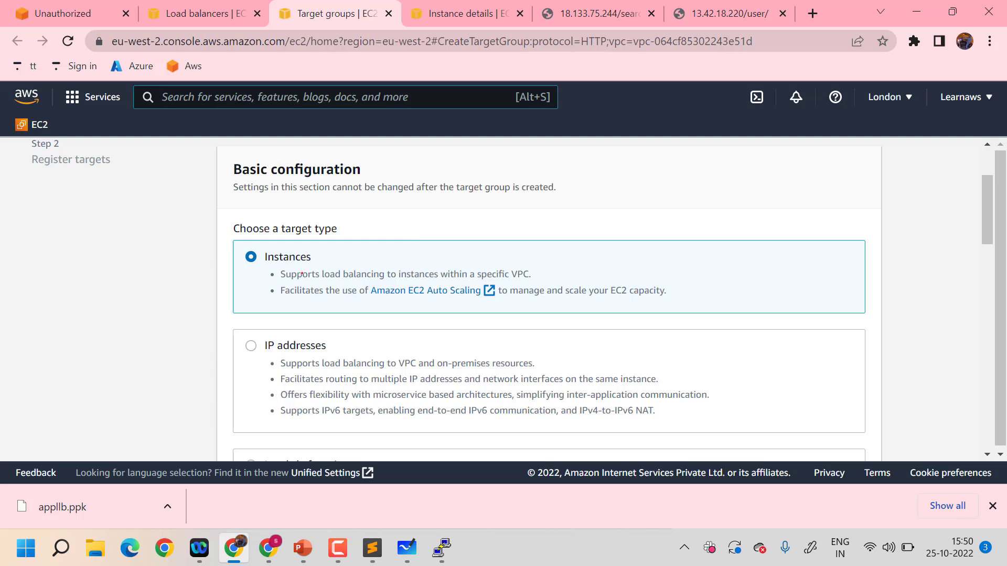
{"action": "scroll", "coordinate": [416, 305], "scroll_direction": "down", "scroll_amount": 1}
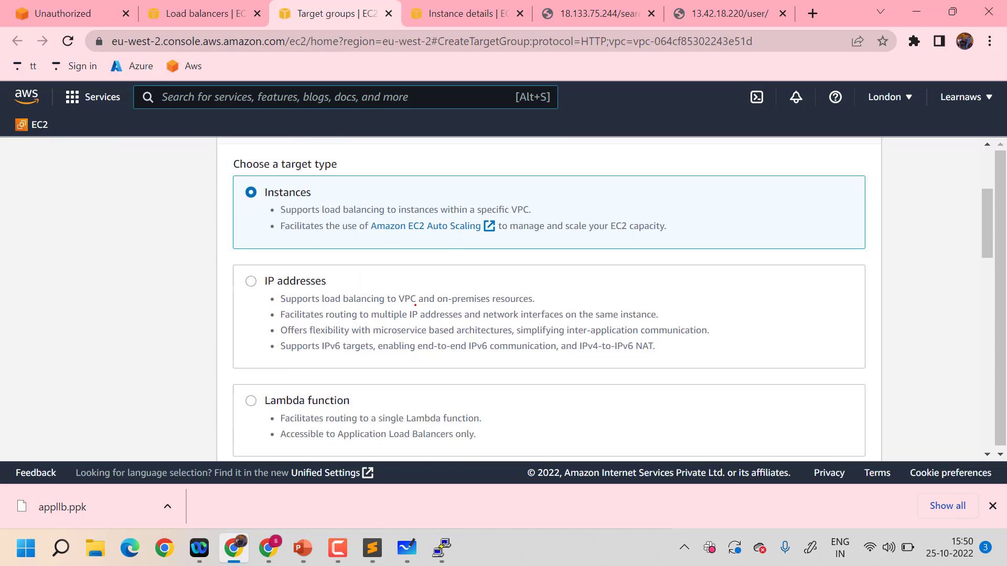
{"action": "scroll", "coordinate": [415, 305], "scroll_direction": "down", "scroll_amount": 2}
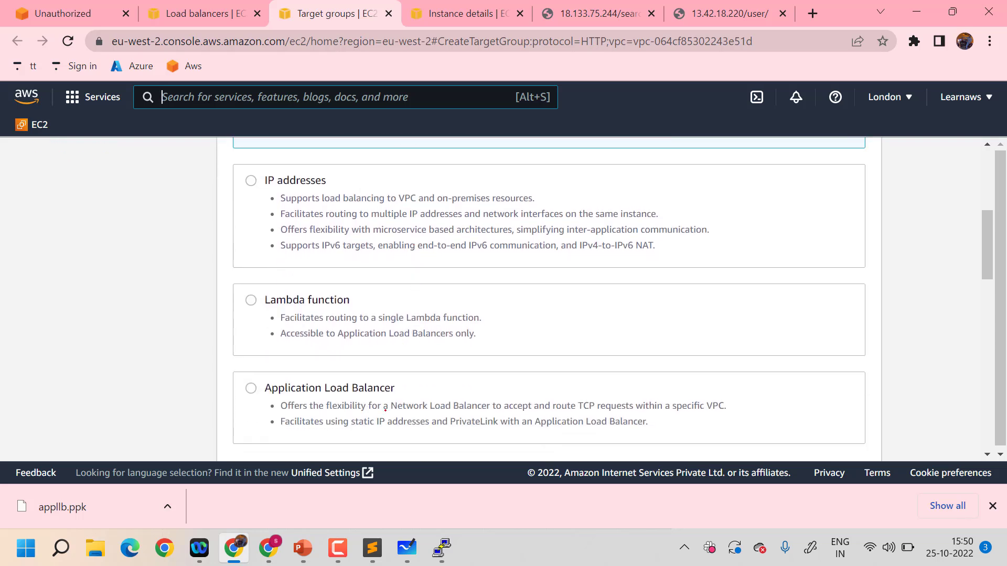
{"action": "scroll", "coordinate": [386, 411], "scroll_direction": "down", "scroll_amount": 1}
{"action": "scroll", "coordinate": [431, 258], "scroll_direction": "up", "scroll_amount": 3}
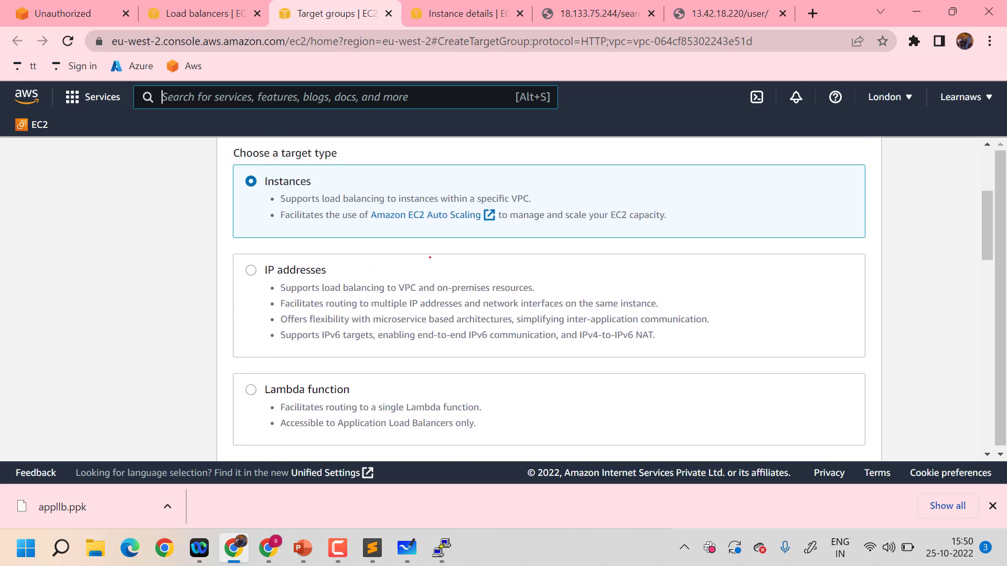
{"action": "scroll", "coordinate": [430, 258], "scroll_direction": "down", "scroll_amount": 6}
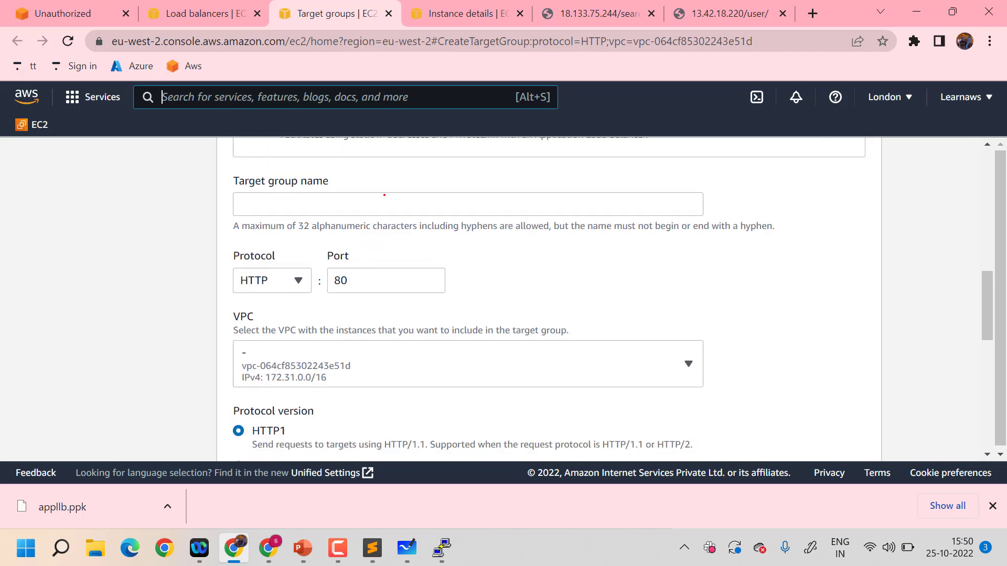
{"action": "left_click", "coordinate": [384, 195]}
{"action": "type", "text": "search"}
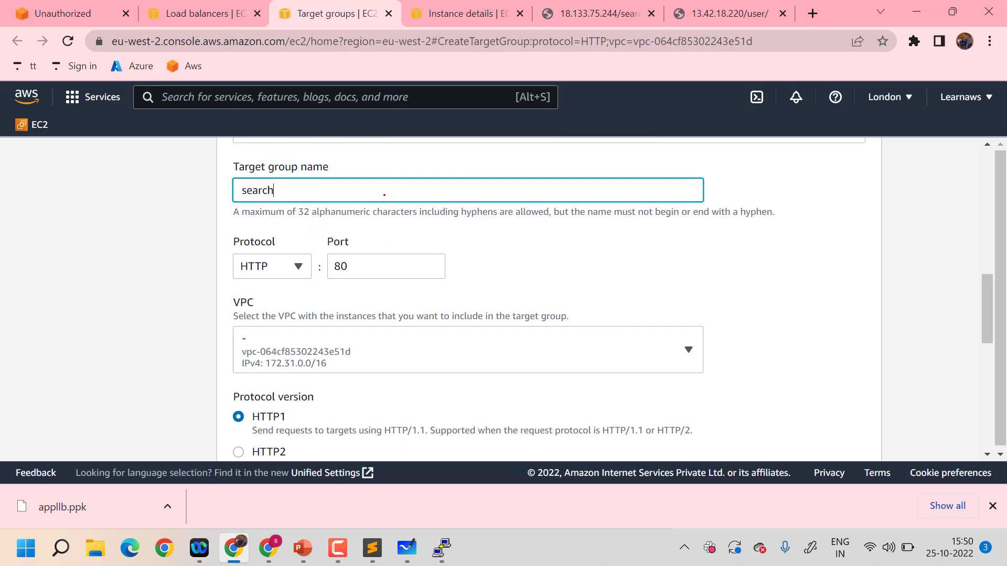
Set the target group's HTTP health check path to /search
{"action": "scroll", "coordinate": [249, 256], "scroll_direction": "down", "scroll_amount": 3}
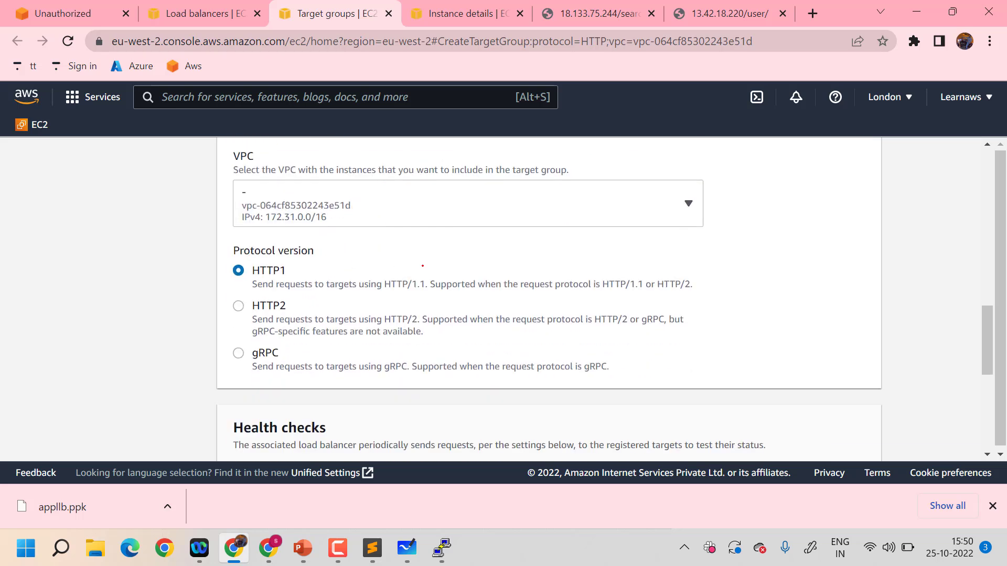
{"action": "scroll", "coordinate": [423, 266], "scroll_direction": "down", "scroll_amount": 3}
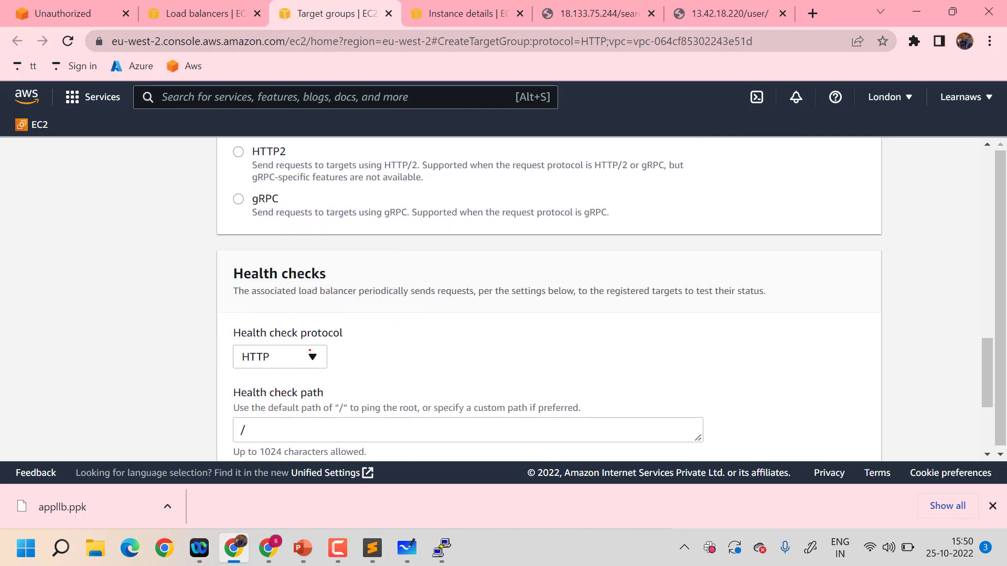
{"action": "scroll", "coordinate": [382, 357], "scroll_direction": "down", "scroll_amount": 1}
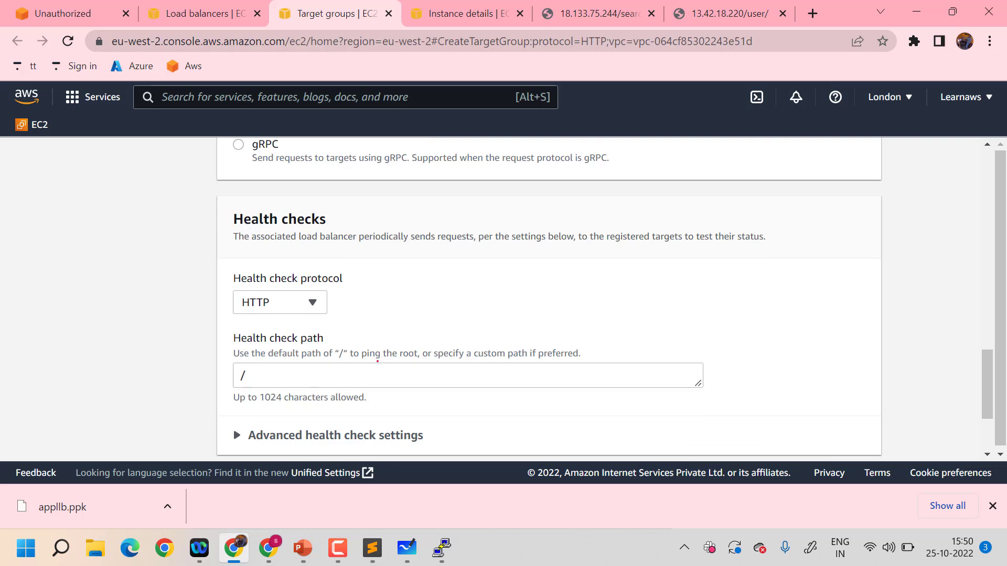
{"action": "left_click", "coordinate": [353, 383]}
{"action": "type", "text": "search"}
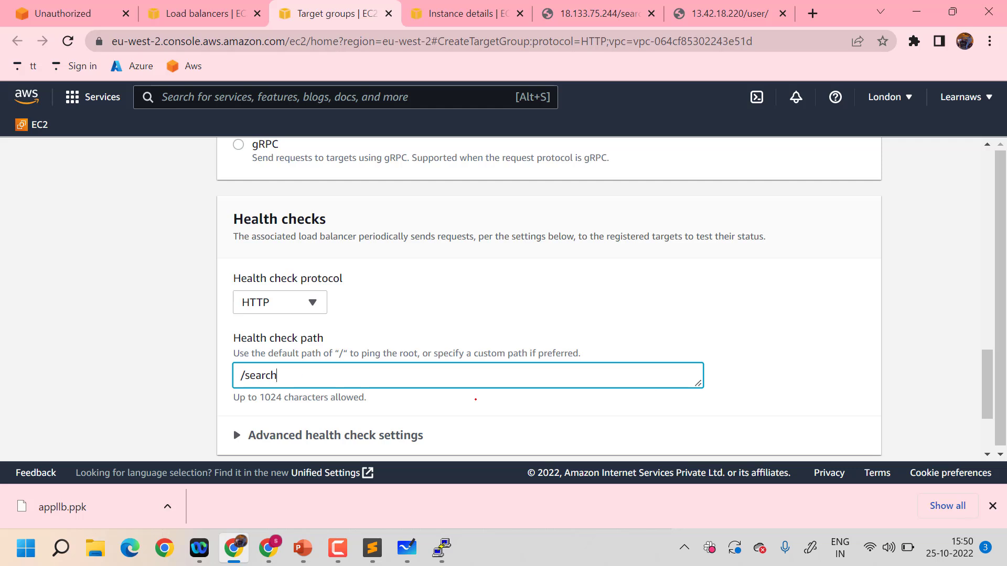
Register the search instance as a pending target on port 80 and create the search target group
{"action": "scroll", "coordinate": [475, 399], "scroll_direction": "down", "scroll_amount": 3}
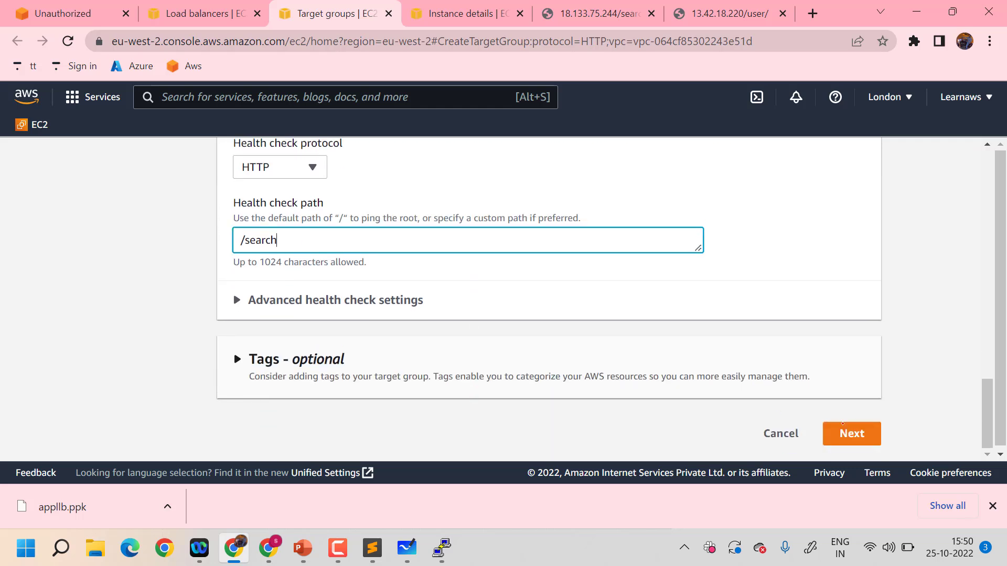
{"action": "left_click", "coordinate": [835, 439]}
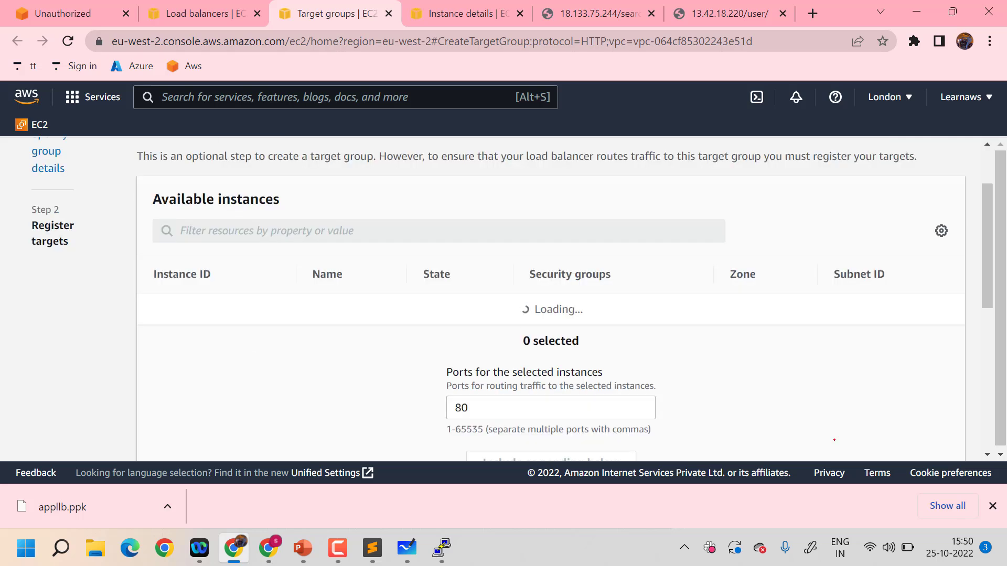
{"action": "scroll", "coordinate": [560, 373], "scroll_direction": "down", "scroll_amount": 2}
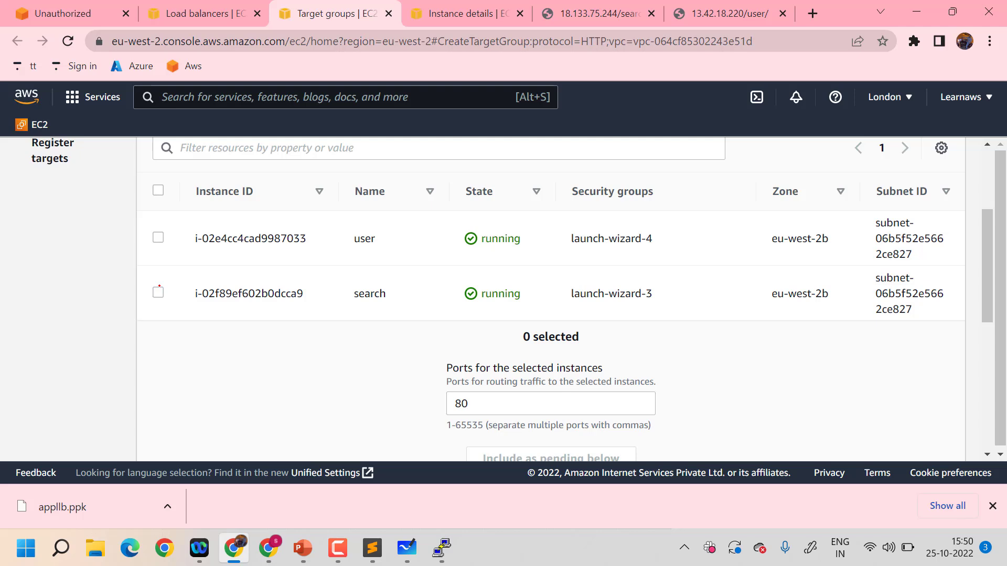
{"action": "left_click", "coordinate": [158, 292]}
{"action": "scroll", "coordinate": [577, 314], "scroll_direction": "down", "scroll_amount": 4}
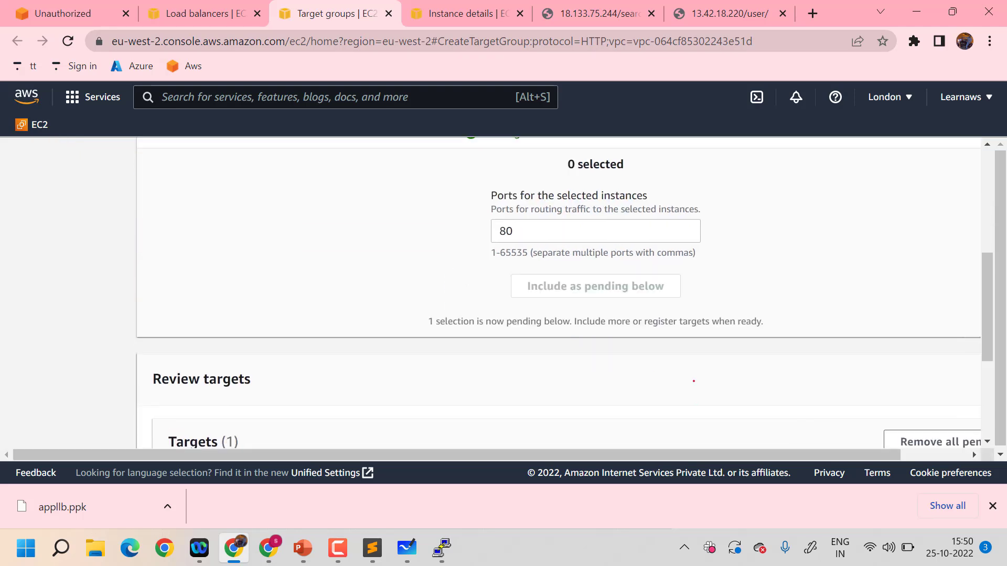
{"action": "scroll", "coordinate": [694, 382], "scroll_direction": "down", "scroll_amount": 5}
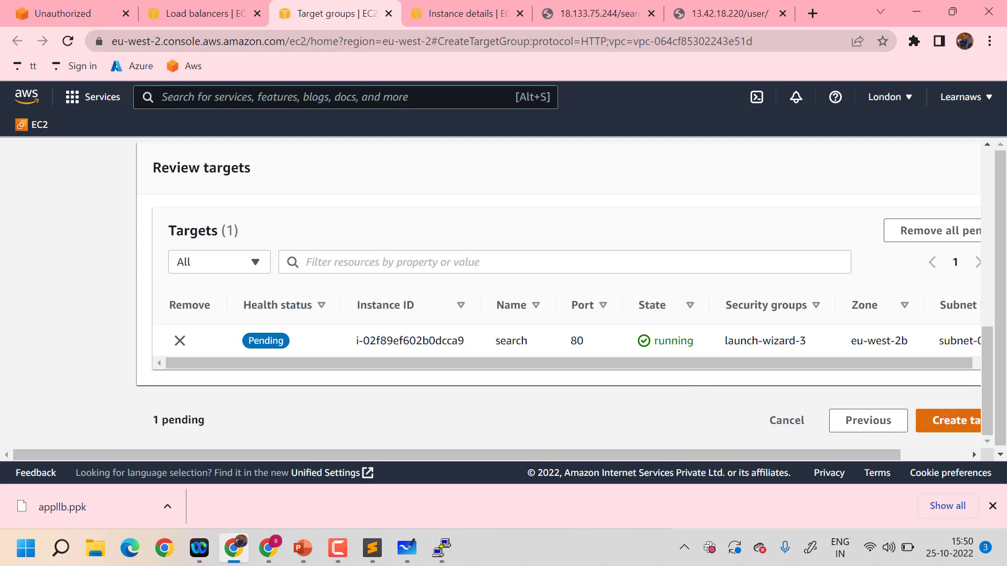
{"action": "left_click", "coordinate": [944, 417]}
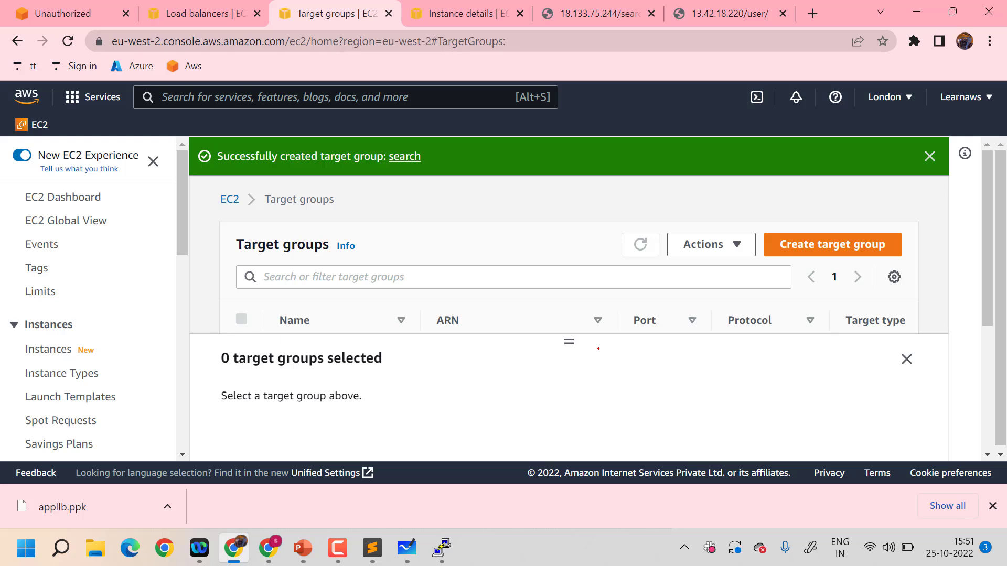
Start another target group with the Instances type and set its HTTP health check path to /user
{"action": "scroll", "coordinate": [598, 349], "scroll_direction": "down", "scroll_amount": 2}
{"action": "scroll", "coordinate": [599, 349], "scroll_direction": "up", "scroll_amount": 1}
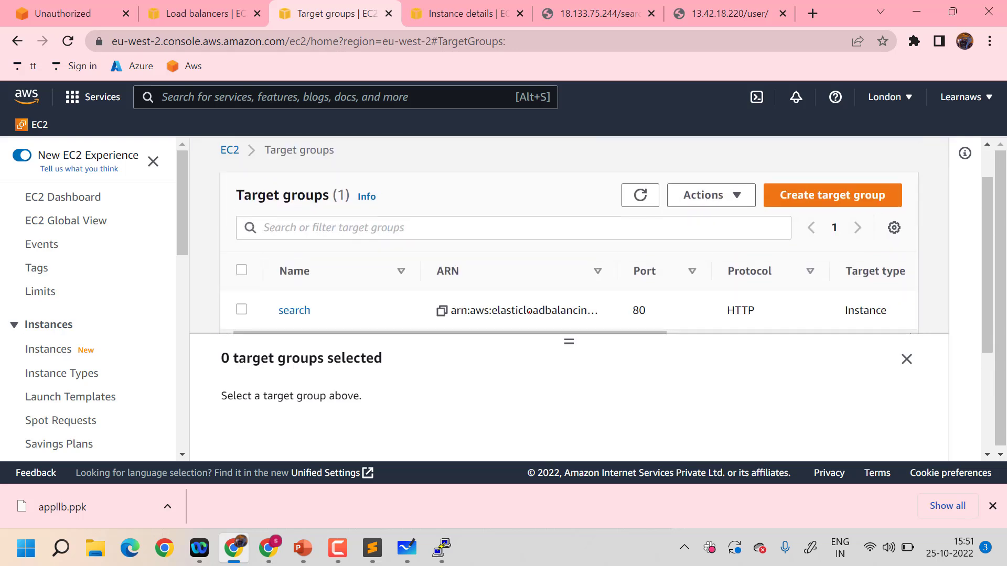
{"action": "scroll", "coordinate": [656, 247], "scroll_direction": "down", "scroll_amount": 1}
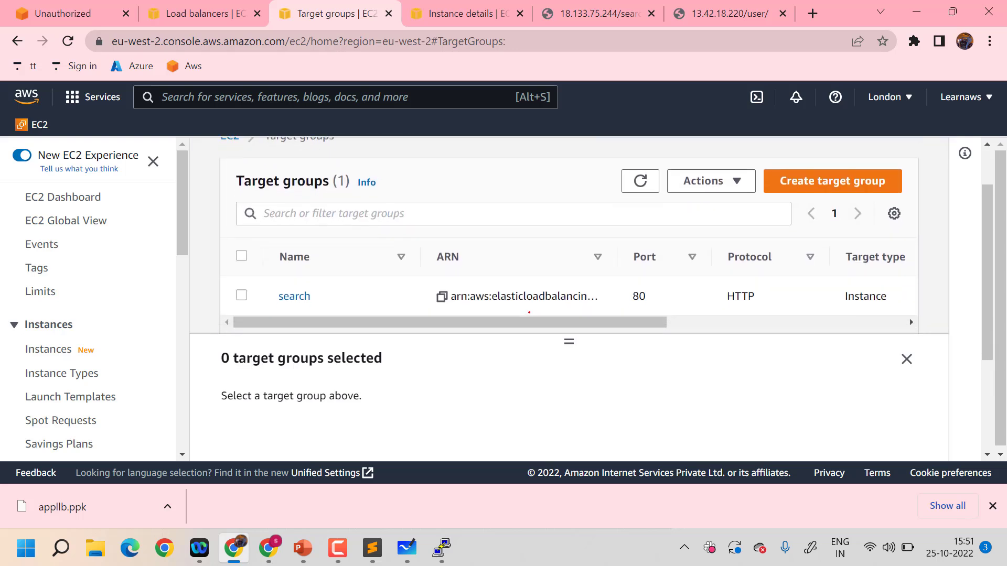
{"action": "left_click", "coordinate": [780, 181]}
{"action": "scroll", "coordinate": [446, 323], "scroll_direction": "down", "scroll_amount": 6}
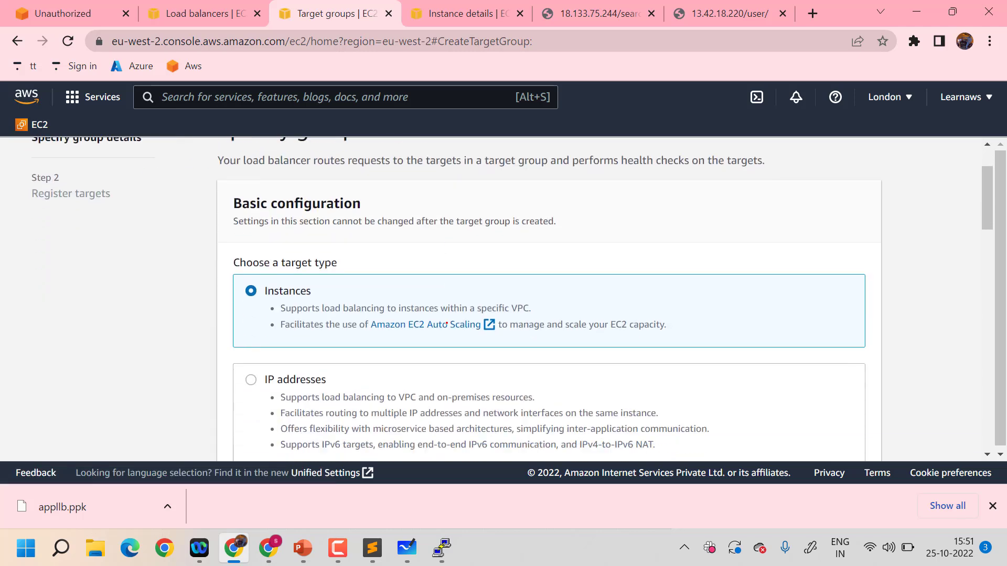
{"action": "scroll", "coordinate": [447, 323], "scroll_direction": "down", "scroll_amount": 10}
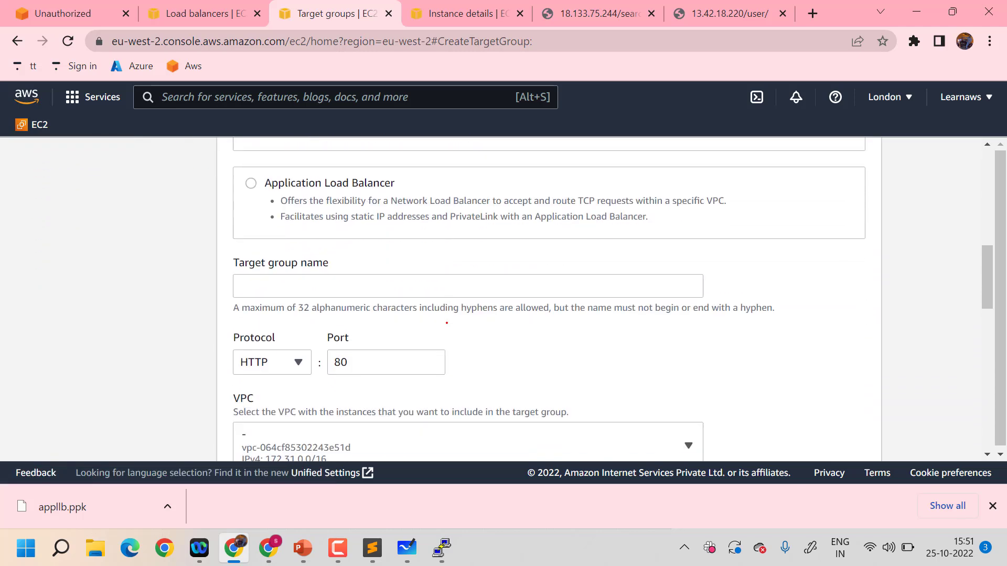
{"action": "scroll", "coordinate": [447, 323], "scroll_direction": "down", "scroll_amount": 4}
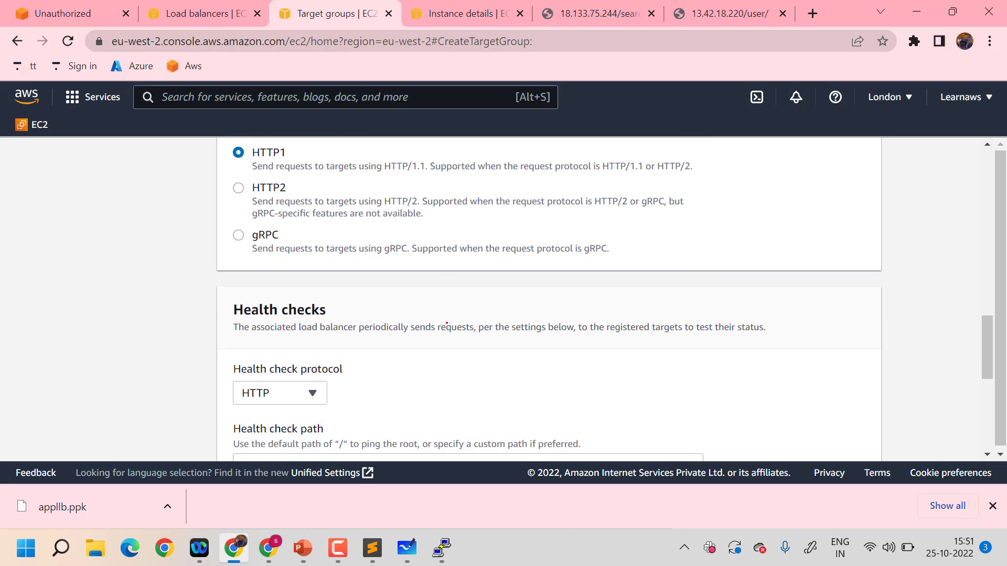
{"action": "left_click", "coordinate": [410, 352]}
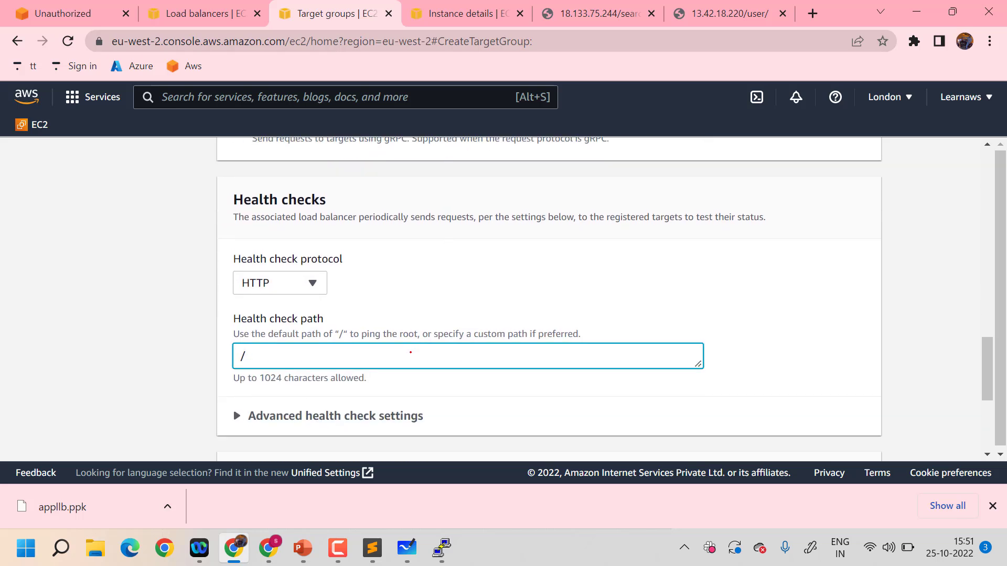
{"action": "type", "text": "user"}
{"action": "scroll", "coordinate": [411, 352], "scroll_direction": "up", "scroll_amount": 1}
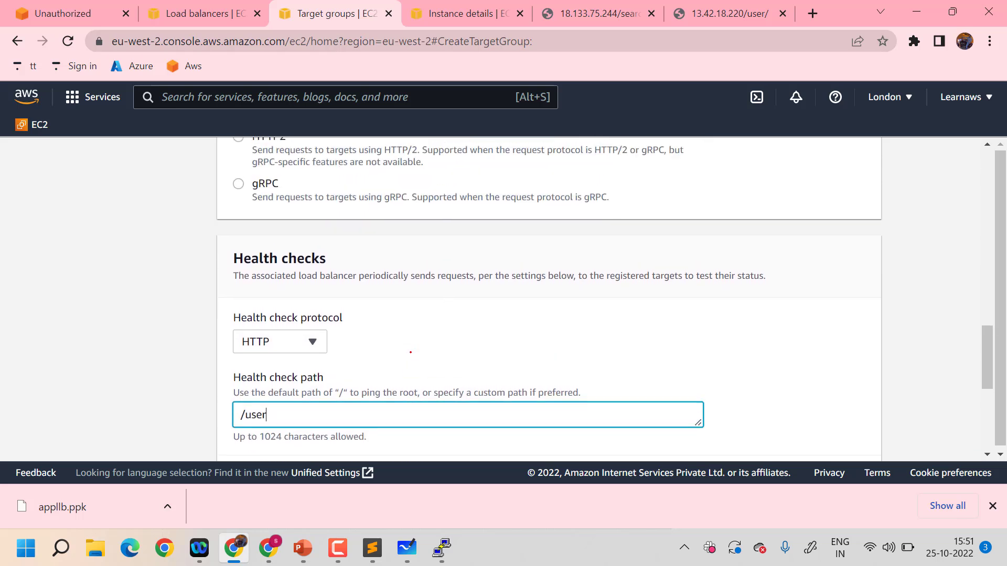
{"action": "scroll", "coordinate": [411, 353], "scroll_direction": "down", "scroll_amount": 5}
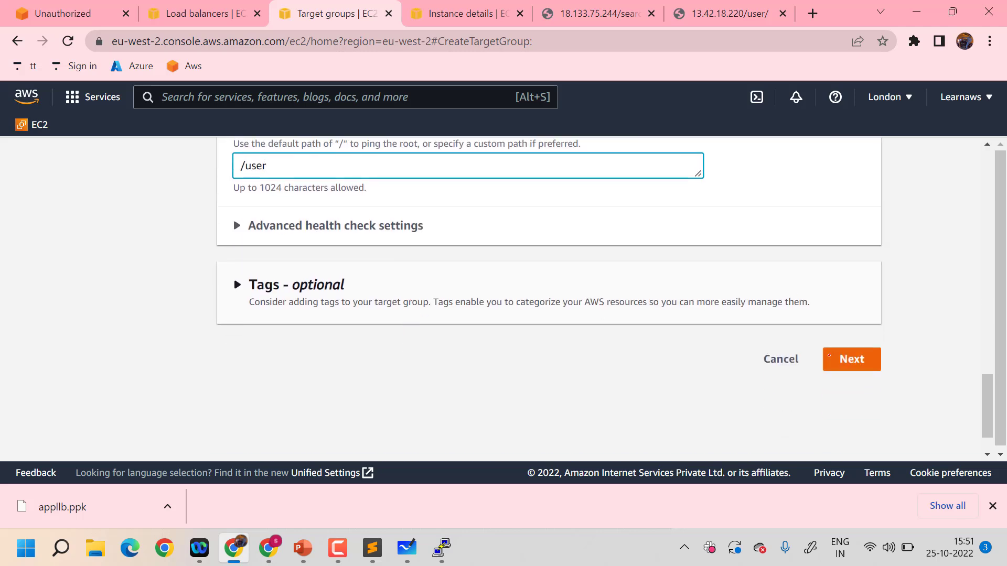
Name the target group user and continue to target registration
{"action": "left_click", "coordinate": [828, 357]}
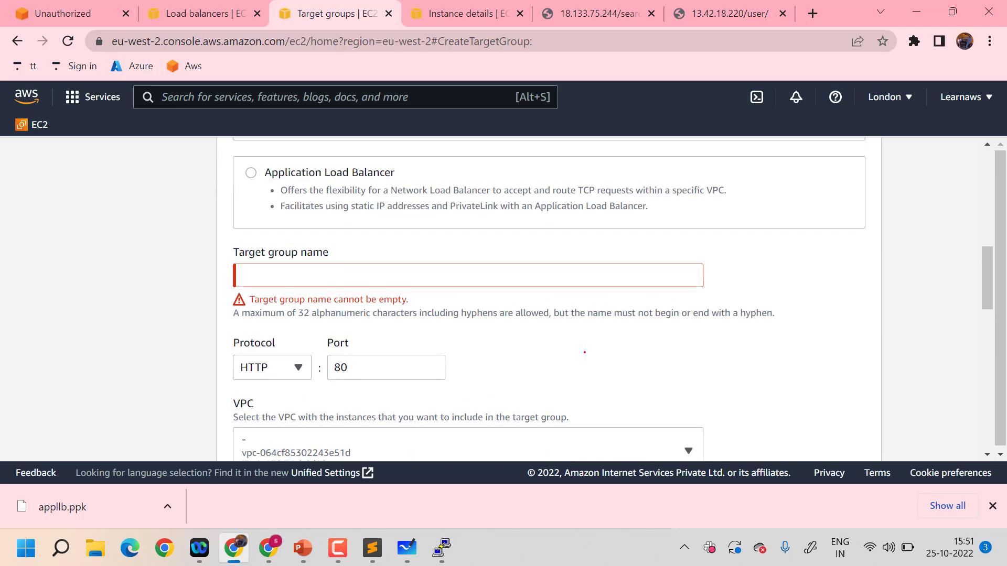
{"action": "left_click", "coordinate": [454, 269]}
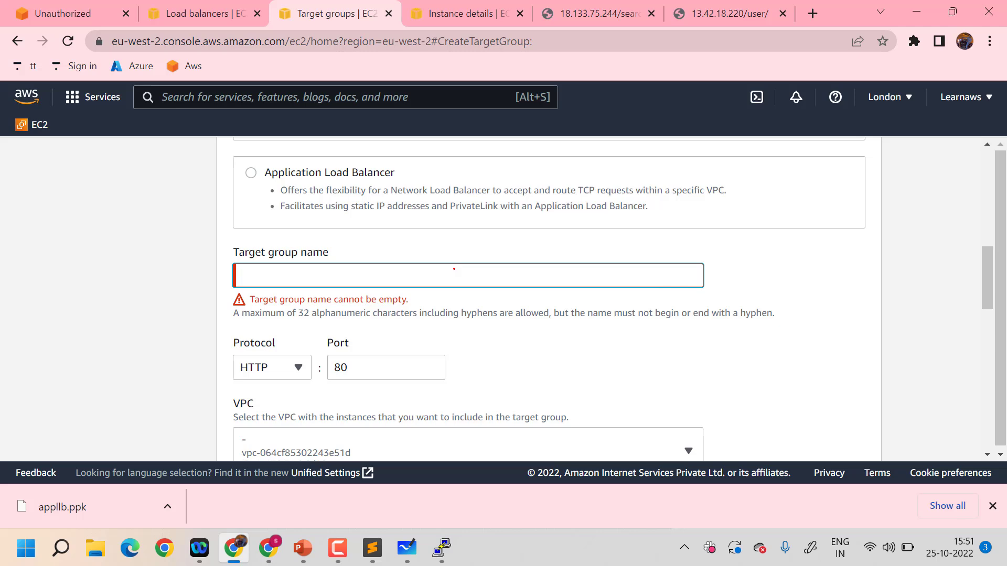
{"action": "type", "text": "user"}
{"action": "scroll", "coordinate": [454, 269], "scroll_direction": "down", "scroll_amount": 15}
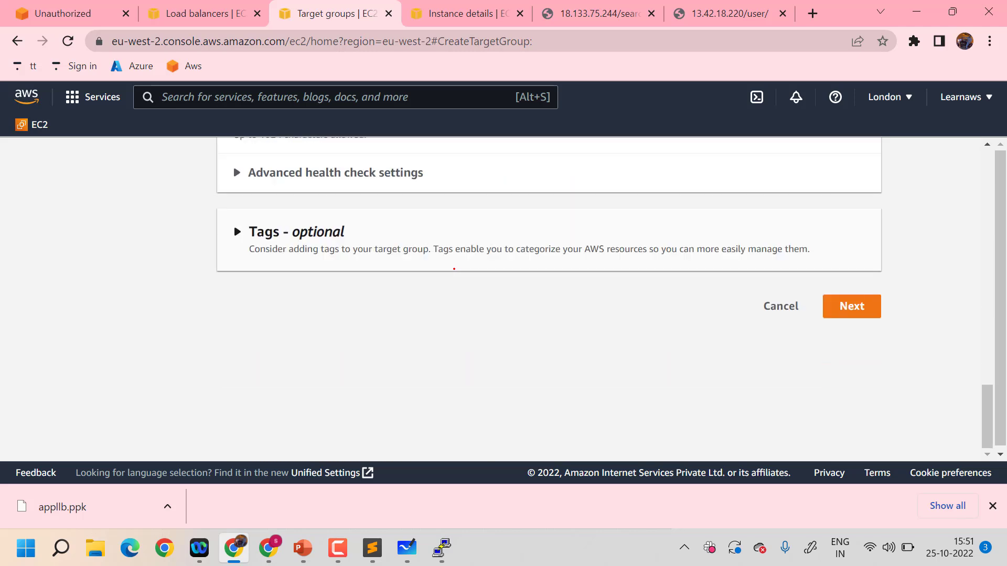
{"action": "left_click", "coordinate": [851, 306]}
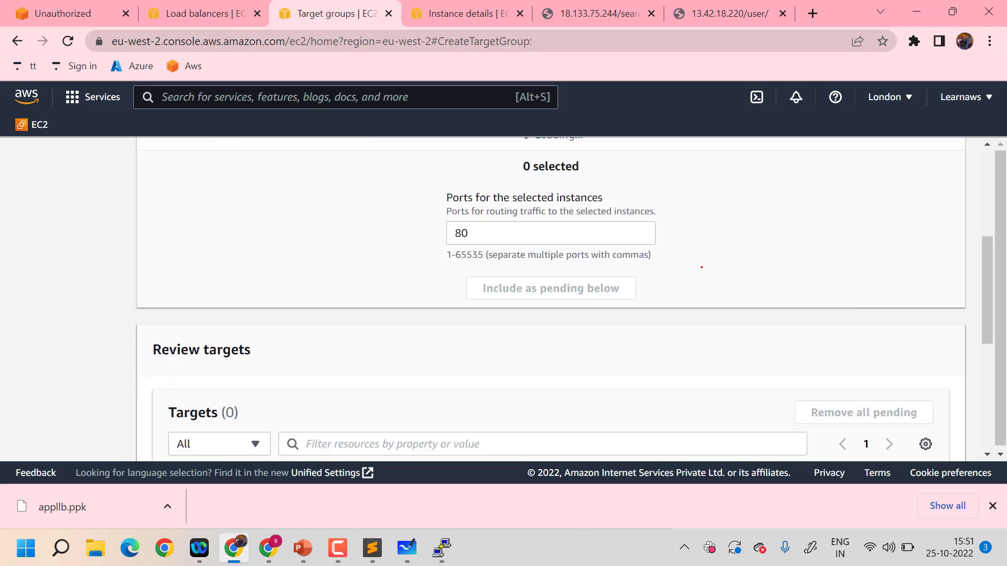
Include the user instance as a pending target on port 80 and create the user target group
{"action": "scroll", "coordinate": [486, 245], "scroll_direction": "up", "scroll_amount": 2}
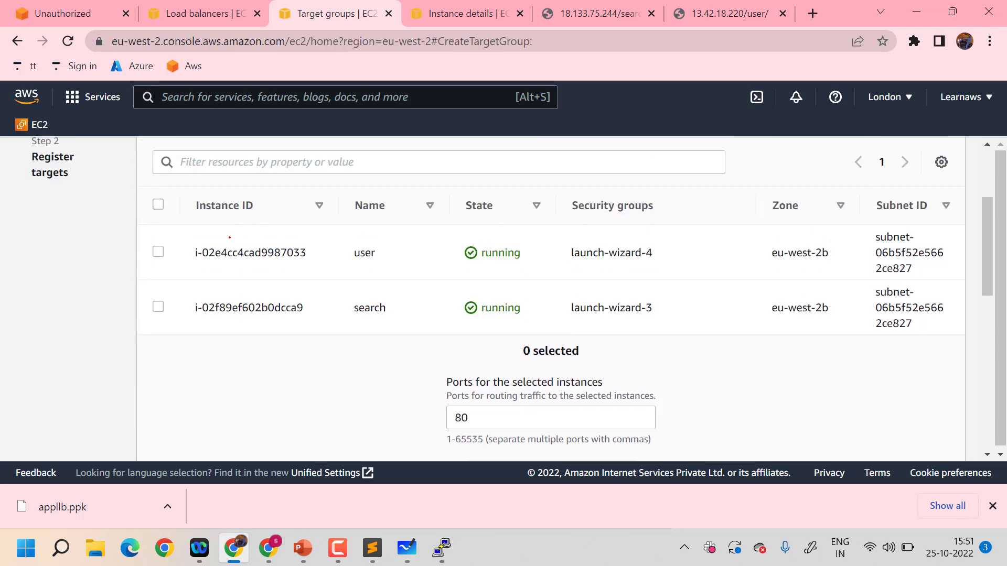
{"action": "left_click", "coordinate": [158, 251]}
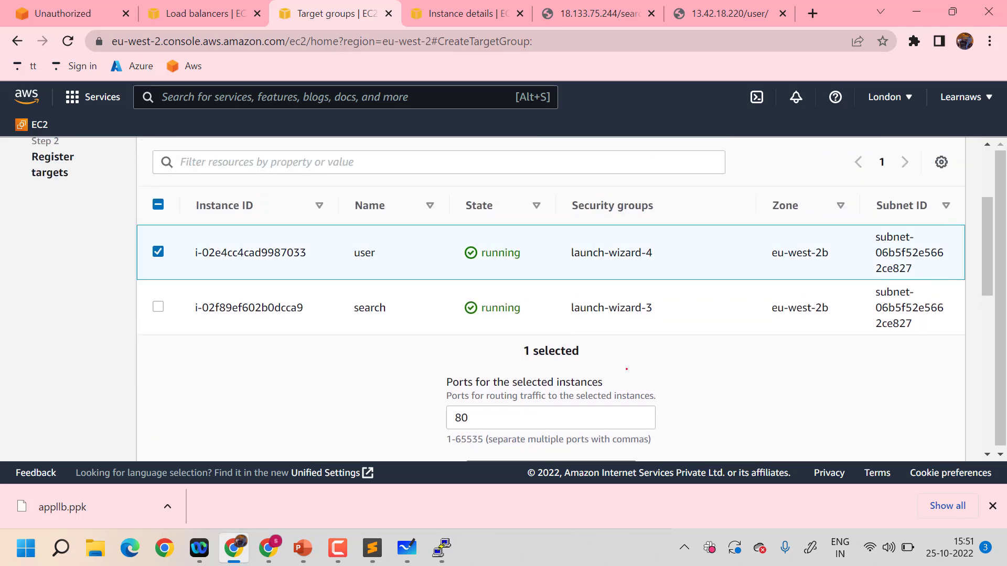
{"action": "scroll", "coordinate": [626, 368], "scroll_direction": "down", "scroll_amount": 4}
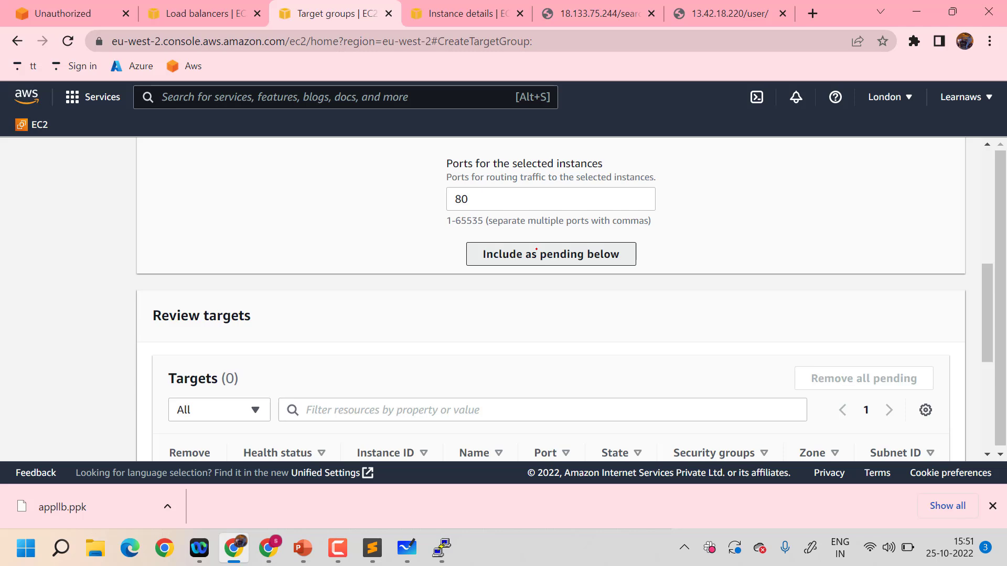
{"action": "left_click", "coordinate": [550, 254]}
{"action": "scroll", "coordinate": [551, 254], "scroll_direction": "down", "scroll_amount": 5}
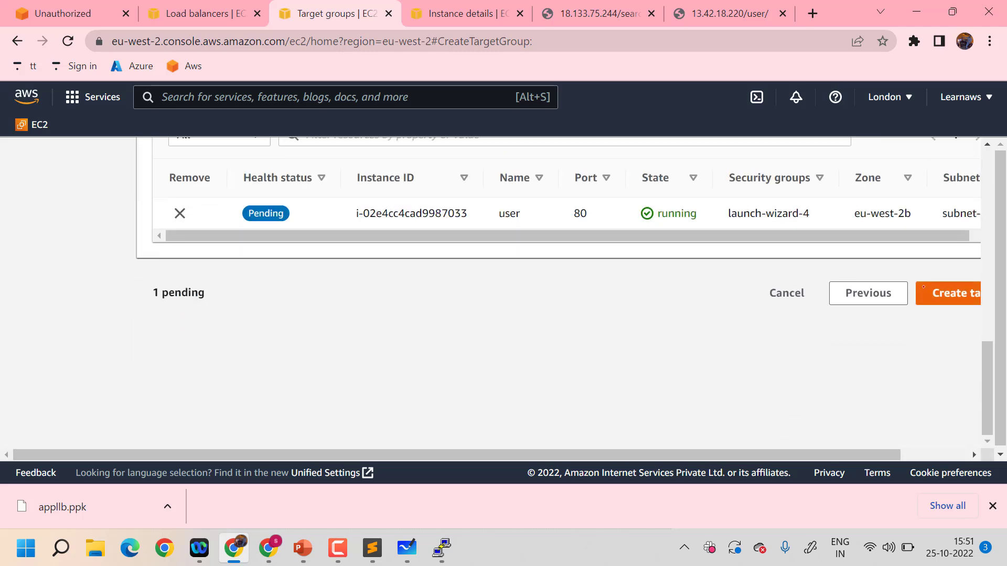
{"action": "left_click", "coordinate": [934, 296]}
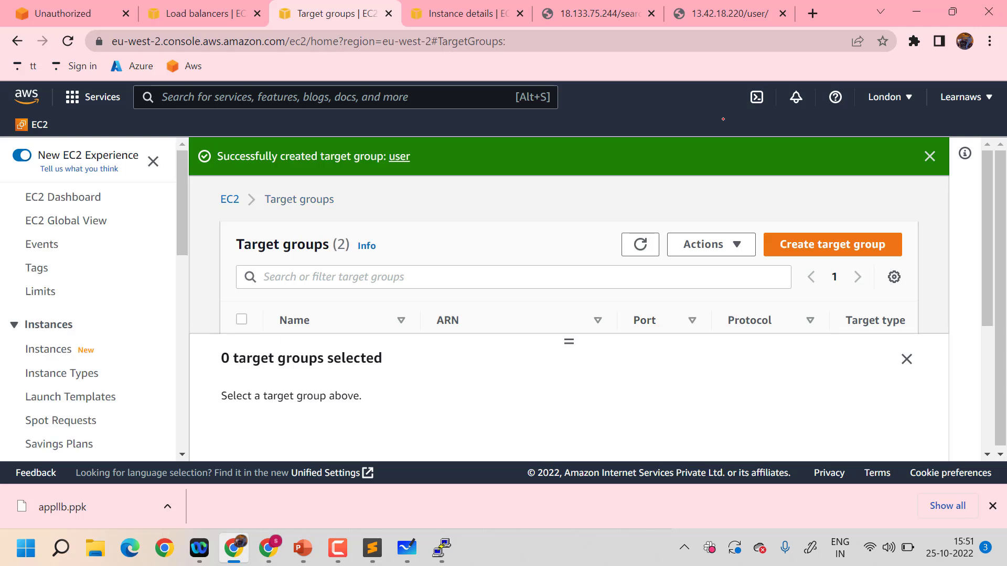
Dismiss the creation notification and collapse the empty details pane to review the target groups list
{"action": "left_click", "coordinate": [930, 155]}
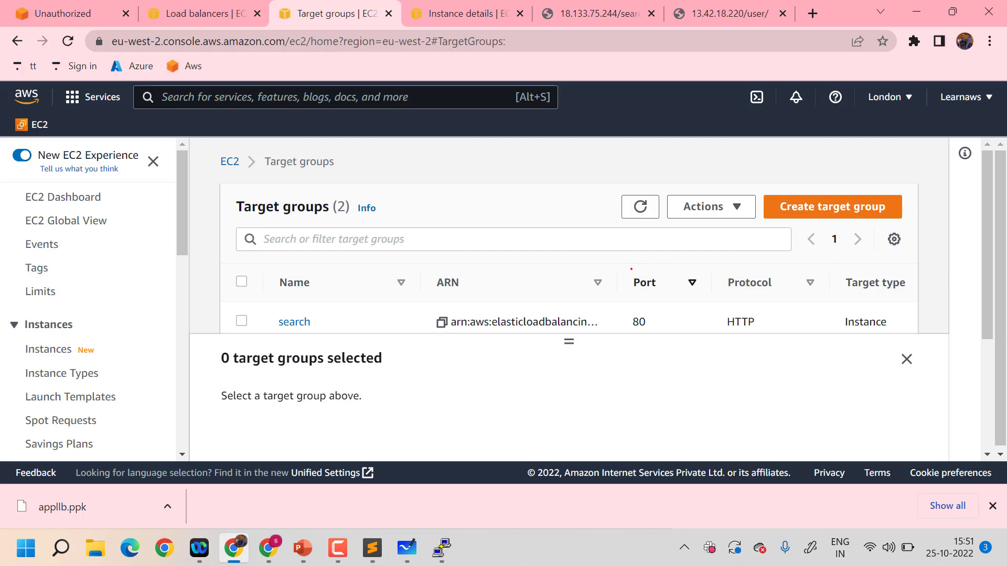
{"action": "scroll", "coordinate": [632, 269], "scroll_direction": "down", "scroll_amount": 1}
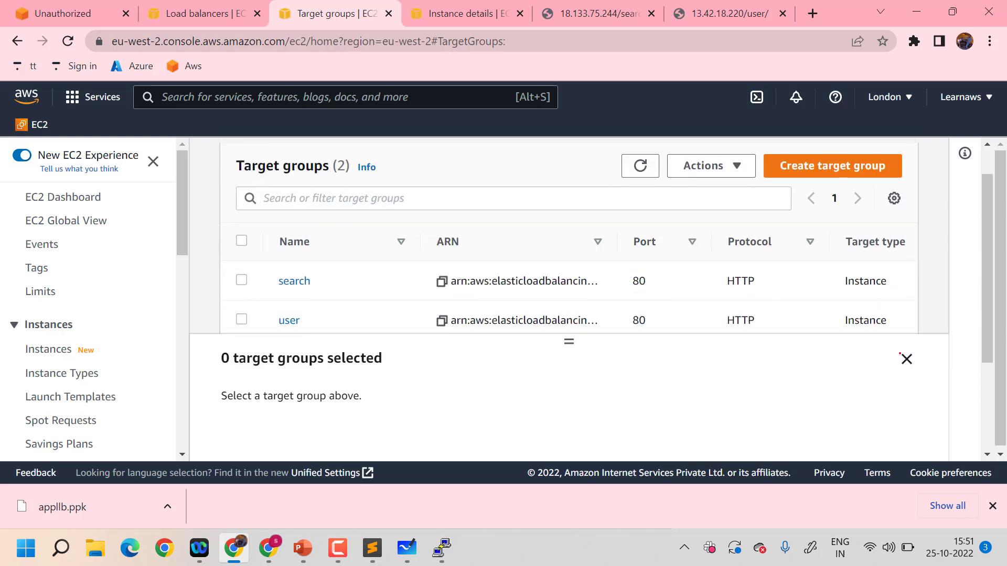
{"action": "left_click", "coordinate": [906, 359]}
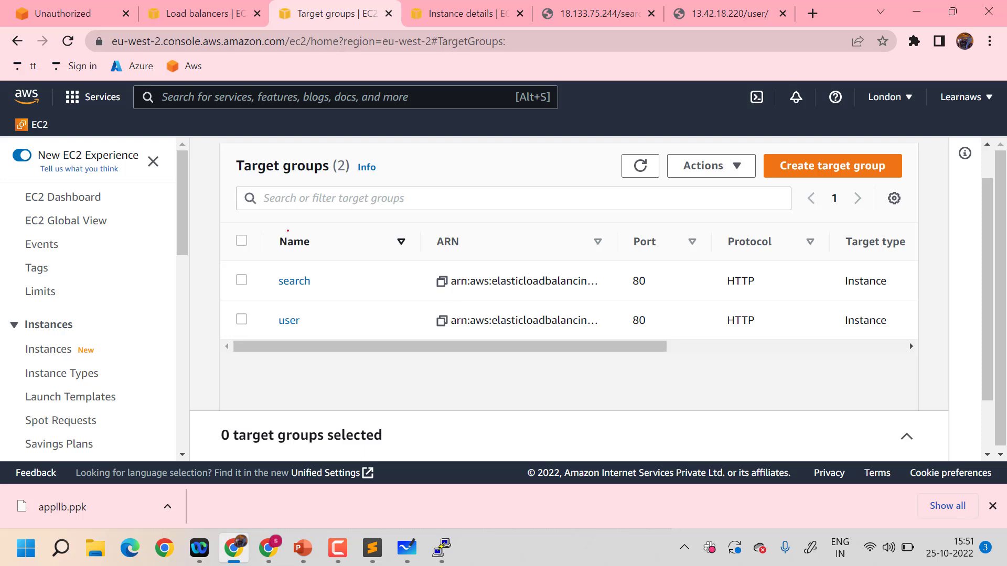
Return to the load balancer setup, refresh its target groups, and forward the HTTP:80 listener's default action to search
{"action": "left_click", "coordinate": [174, 15]}
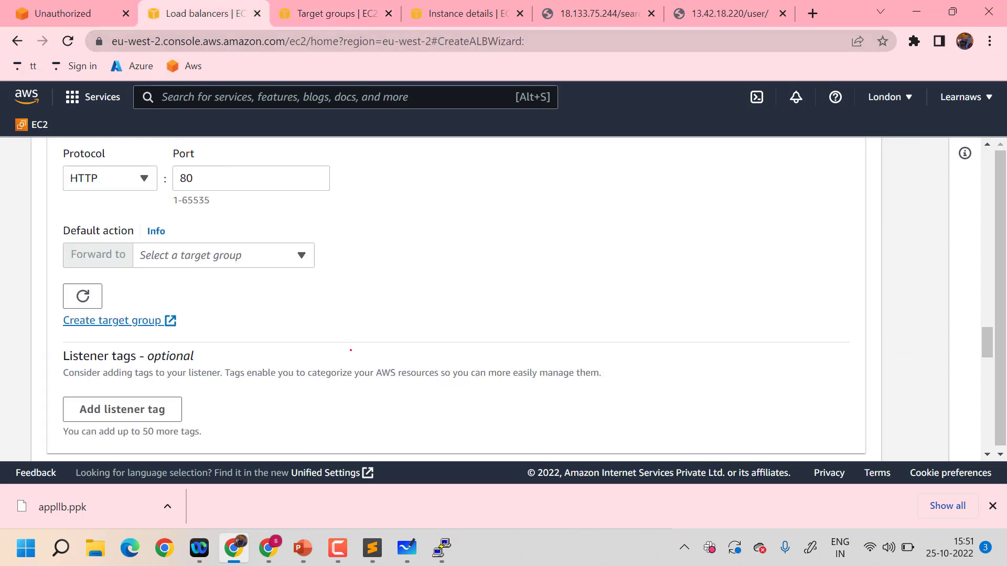
{"action": "left_click", "coordinate": [82, 296]}
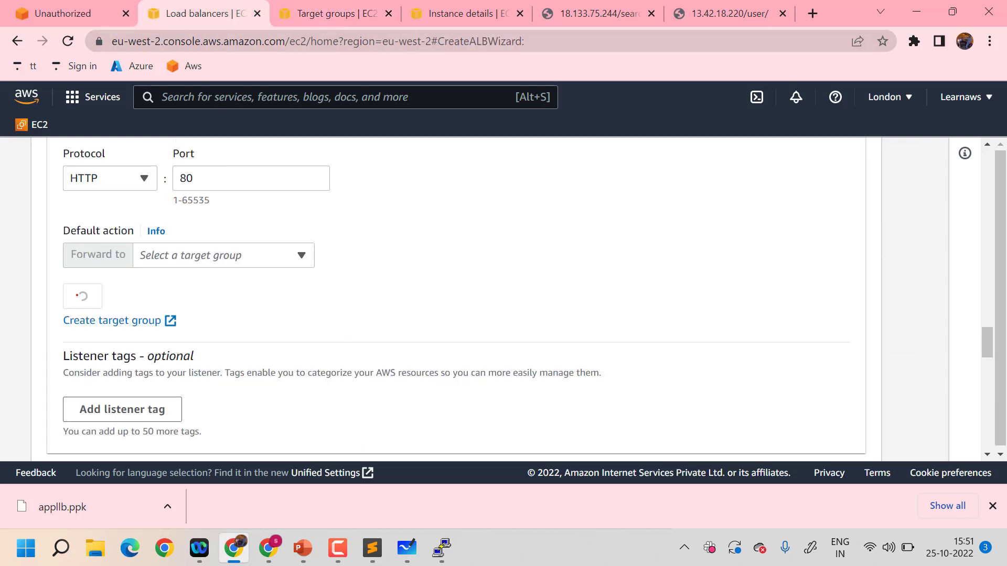
{"action": "left_click", "coordinate": [233, 259]}
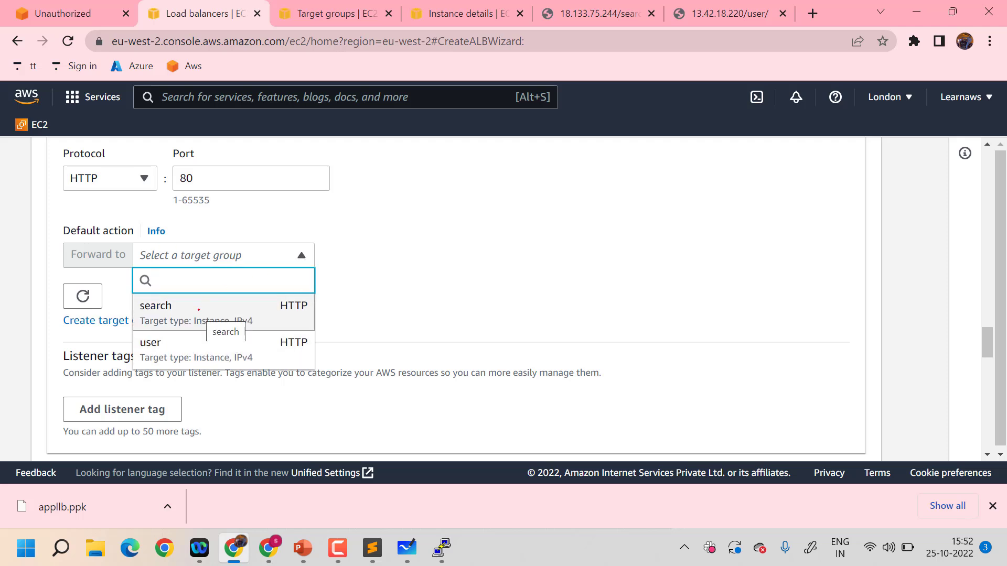
{"action": "left_click", "coordinate": [199, 309]}
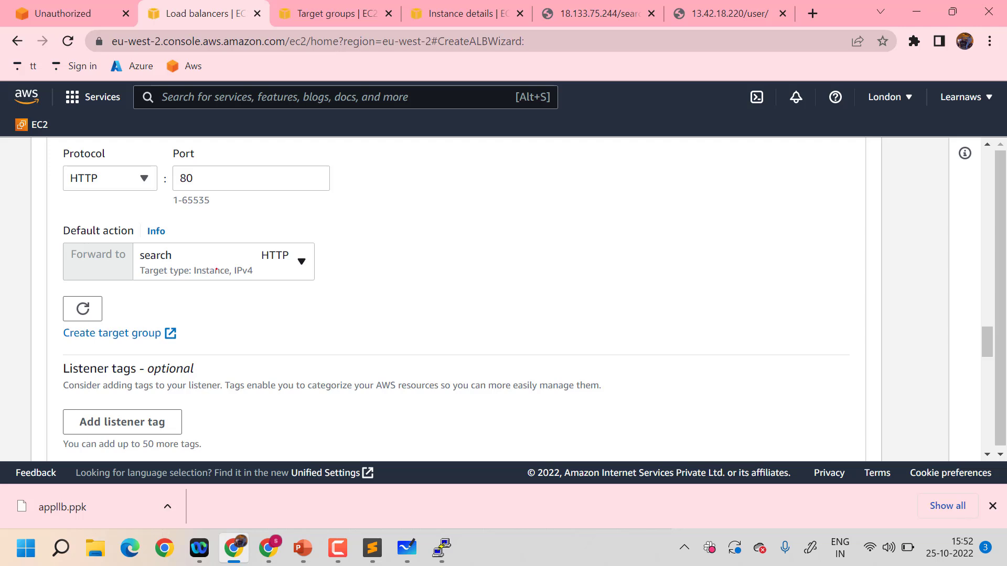
Create the demolb load balancer with the configured settings and open it in the load balancers list
{"action": "scroll", "coordinate": [400, 325], "scroll_direction": "down", "scroll_amount": 6}
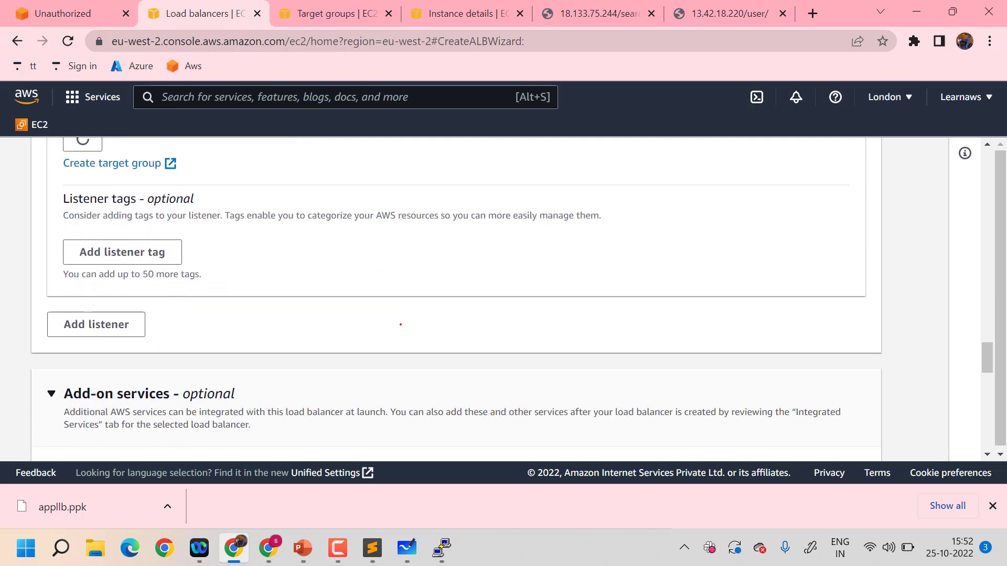
{"action": "scroll", "coordinate": [400, 325], "scroll_direction": "down", "scroll_amount": 15}
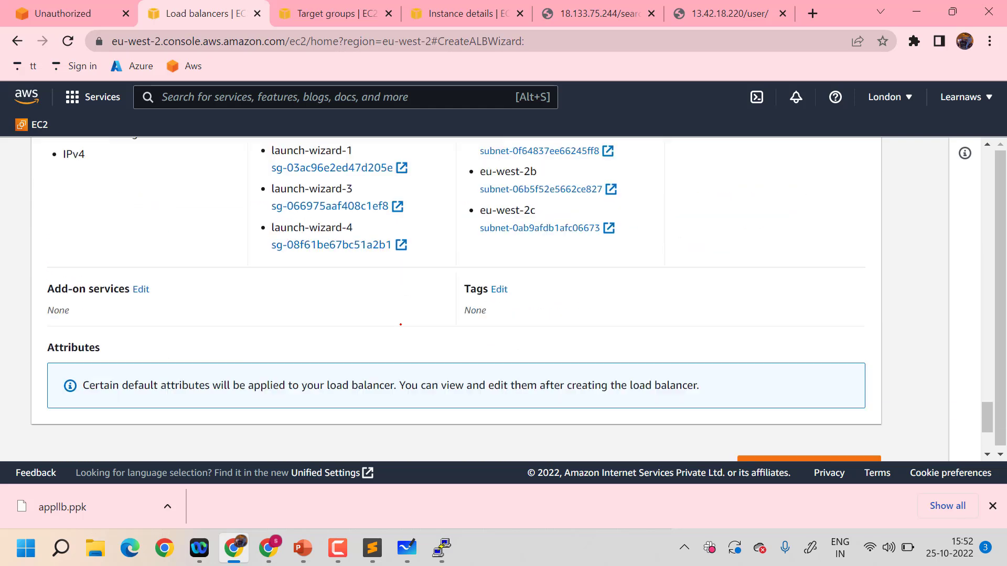
{"action": "left_click", "coordinate": [812, 298]}
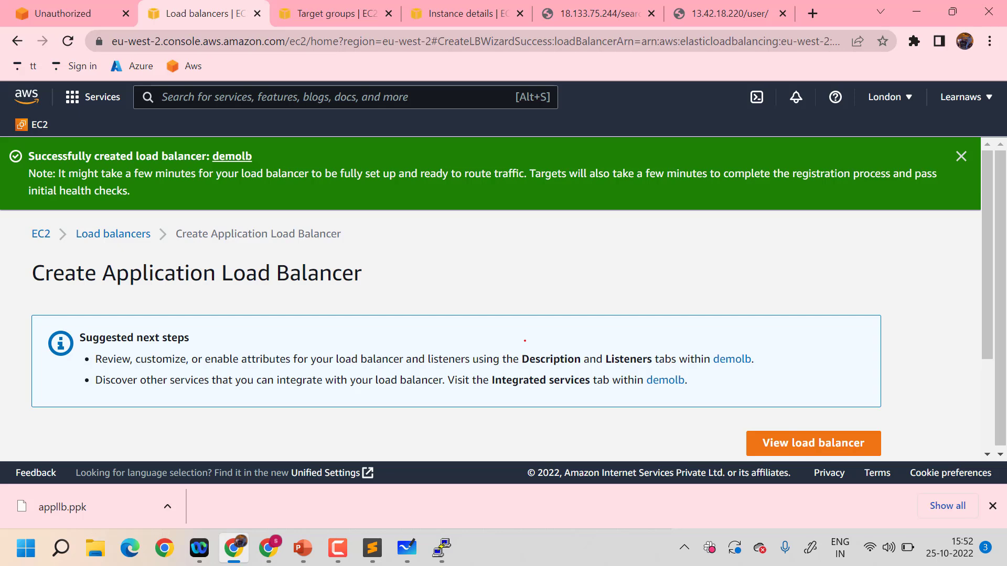
{"action": "scroll", "coordinate": [525, 341], "scroll_direction": "down", "scroll_amount": 3}
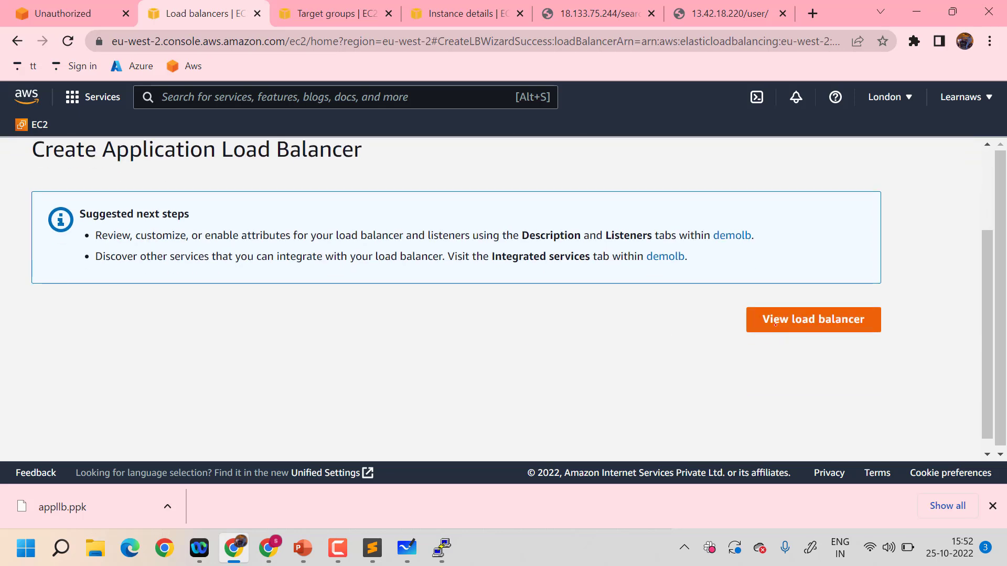
{"action": "left_click", "coordinate": [775, 322]}
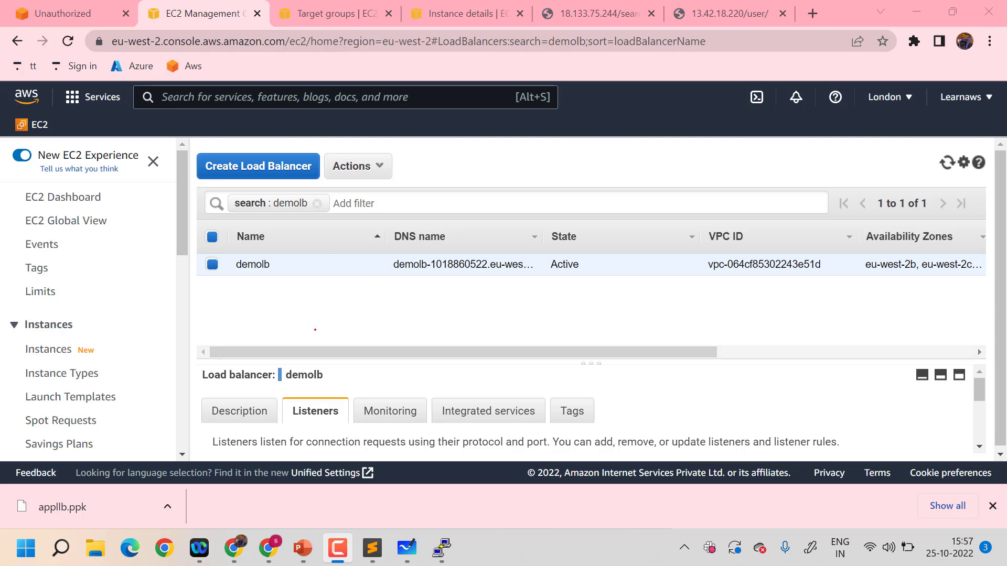
Enlarge demolb's details pane and examine its description, including DNS name, scheme, availability zones and attributes
{"action": "scroll", "coordinate": [410, 301], "scroll_direction": "down", "scroll_amount": 1}
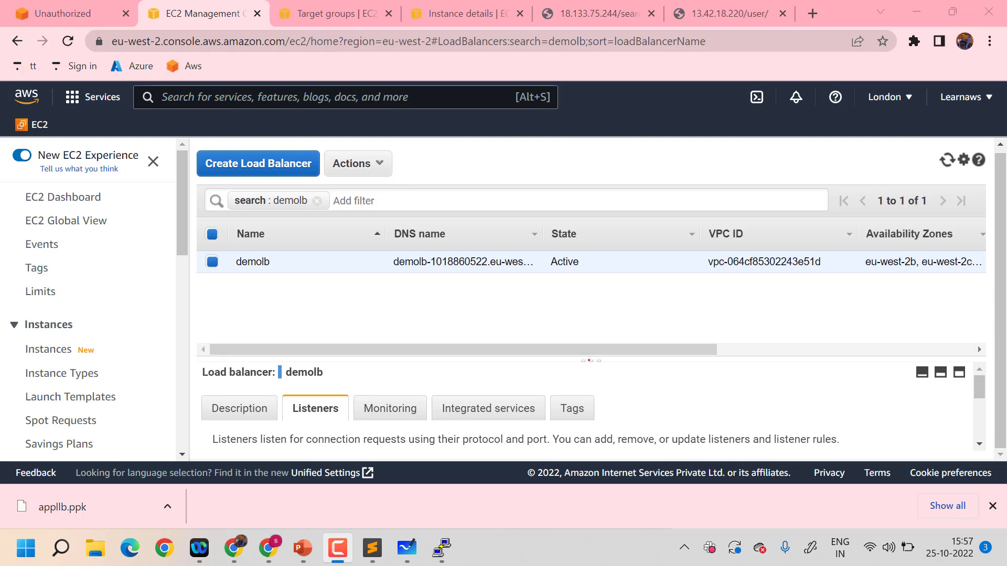
{"action": "left_click_drag", "start_coordinate": [591, 357], "coordinate": [591, 296]}
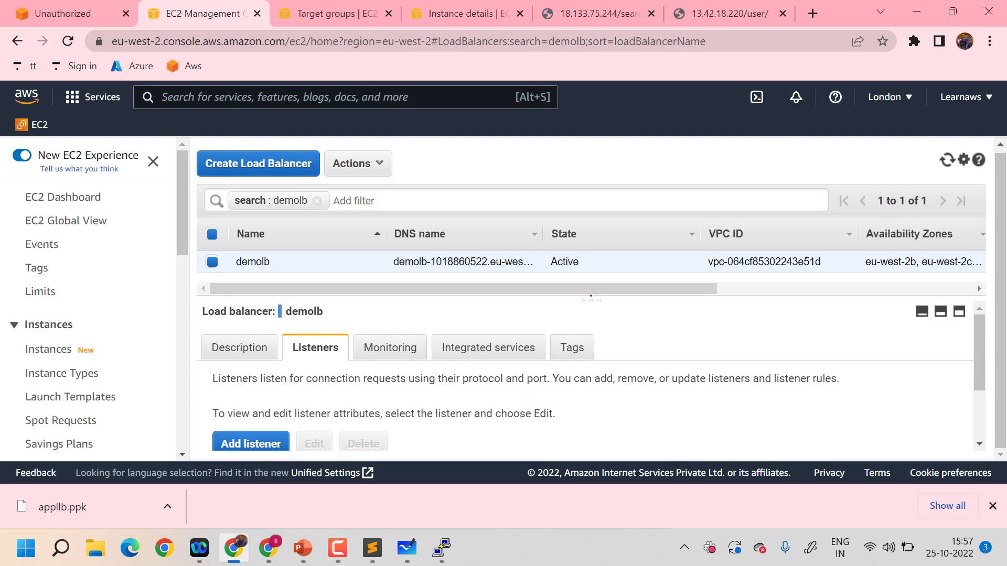
{"action": "left_click", "coordinate": [239, 347]}
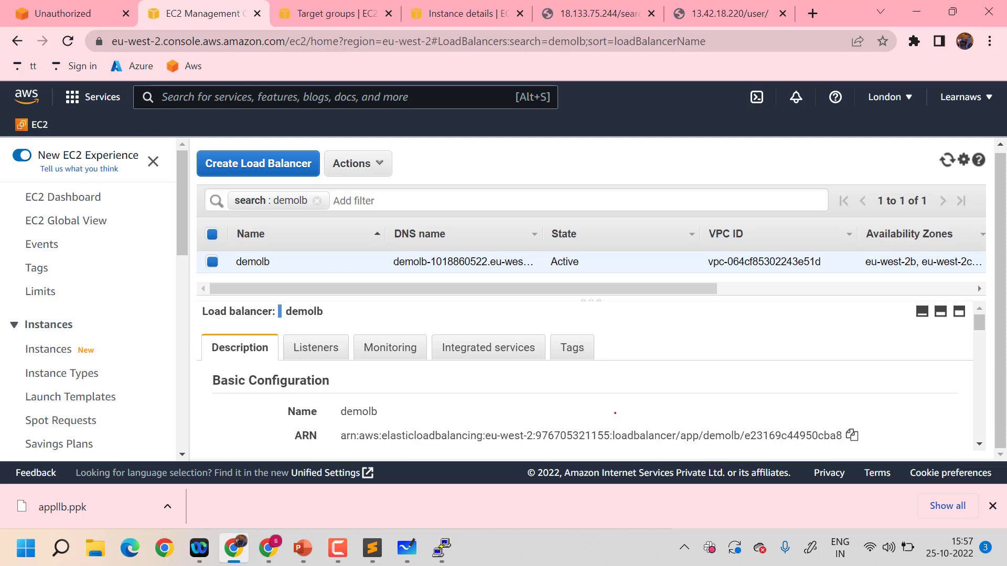
{"action": "scroll", "coordinate": [615, 414], "scroll_direction": "down", "scroll_amount": 1}
{"action": "scroll", "coordinate": [616, 414], "scroll_direction": "down", "scroll_amount": 4}
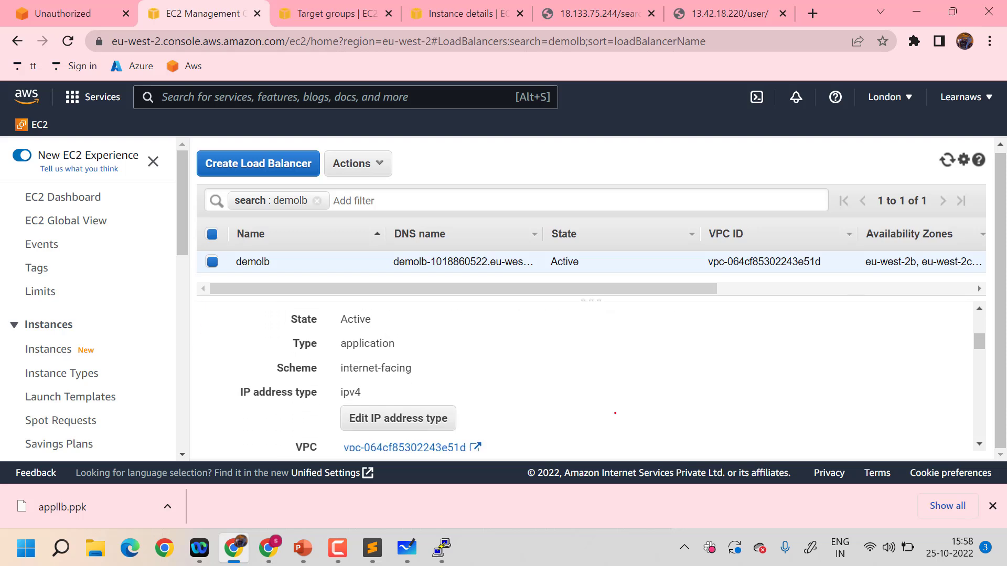
{"action": "scroll", "coordinate": [615, 414], "scroll_direction": "down", "scroll_amount": 3}
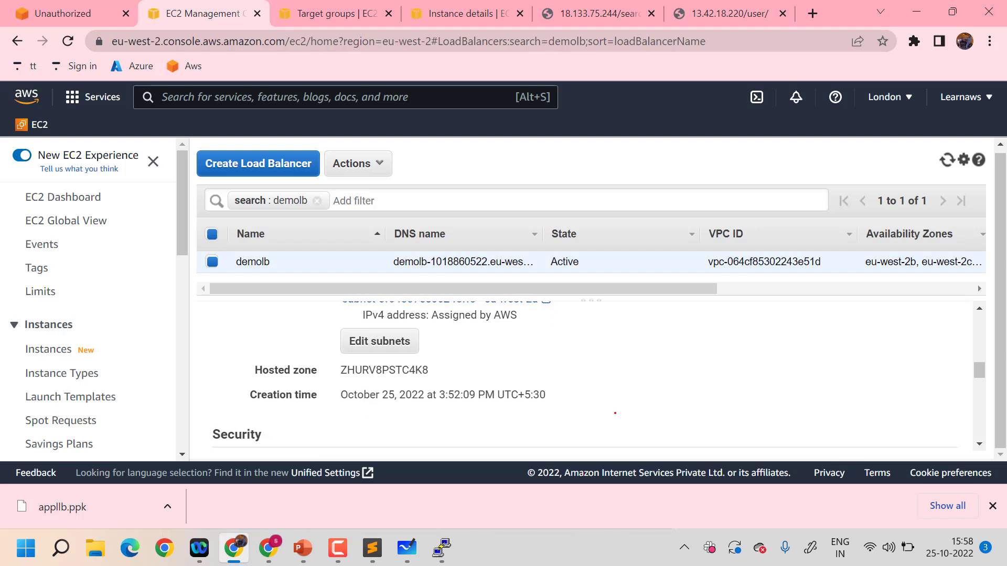
{"action": "scroll", "coordinate": [615, 414], "scroll_direction": "up", "scroll_amount": 8}
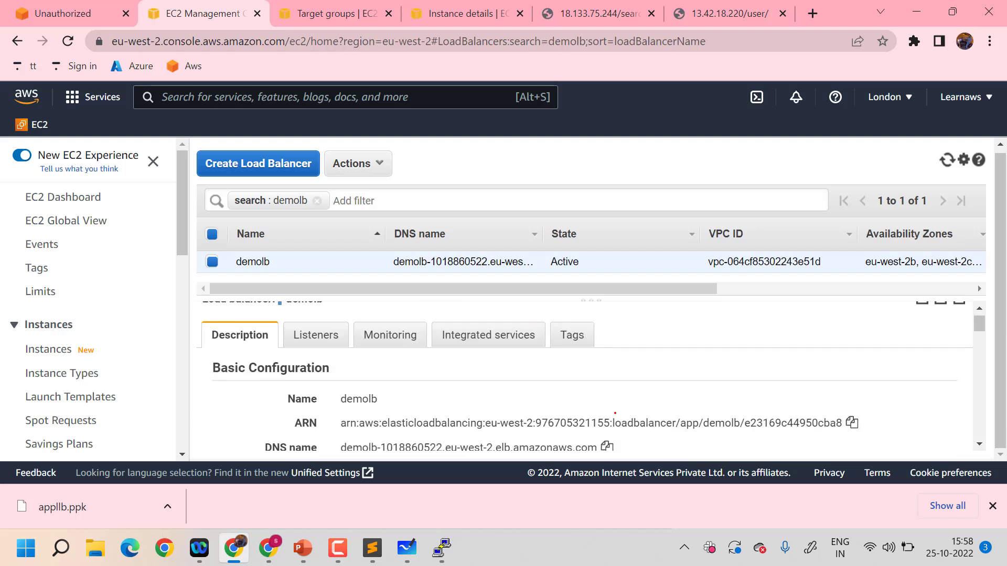
{"action": "scroll", "coordinate": [568, 426], "scroll_direction": "down", "scroll_amount": 1}
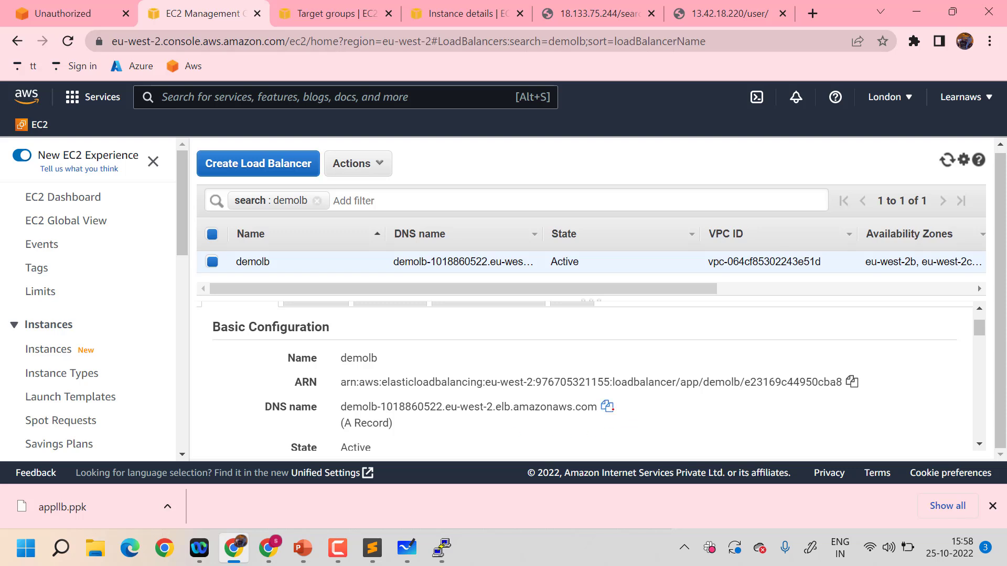
{"action": "scroll", "coordinate": [386, 416], "scroll_direction": "down", "scroll_amount": 1}
{"action": "scroll", "coordinate": [527, 400], "scroll_direction": "down", "scroll_amount": 3}
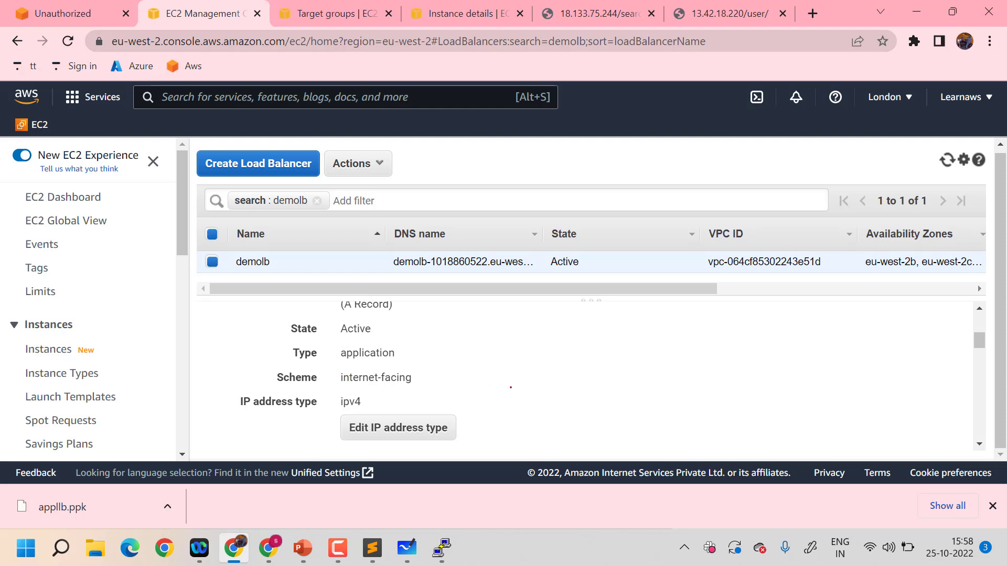
{"action": "scroll", "coordinate": [510, 387], "scroll_direction": "down", "scroll_amount": 1}
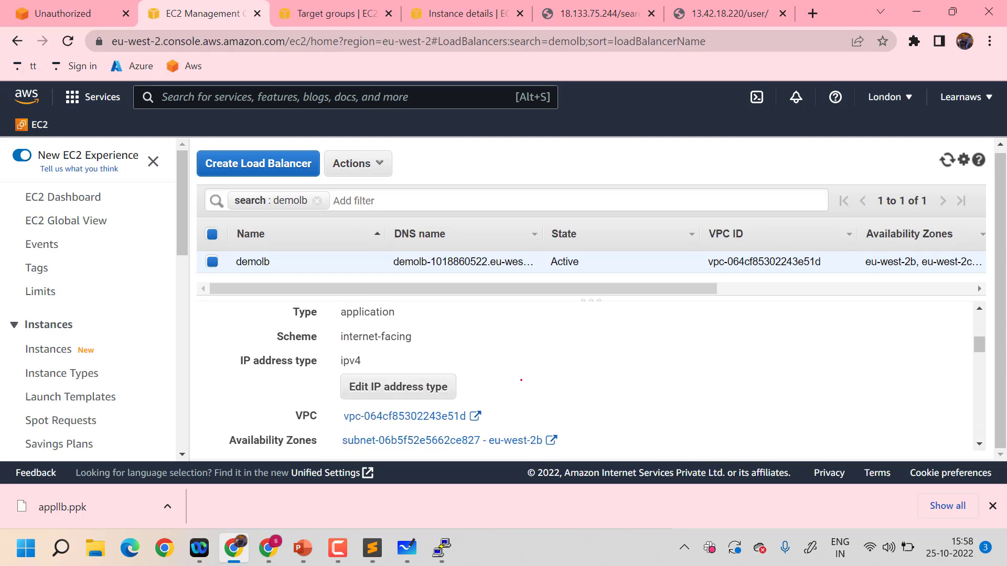
{"action": "scroll", "coordinate": [539, 379], "scroll_direction": "down", "scroll_amount": 2}
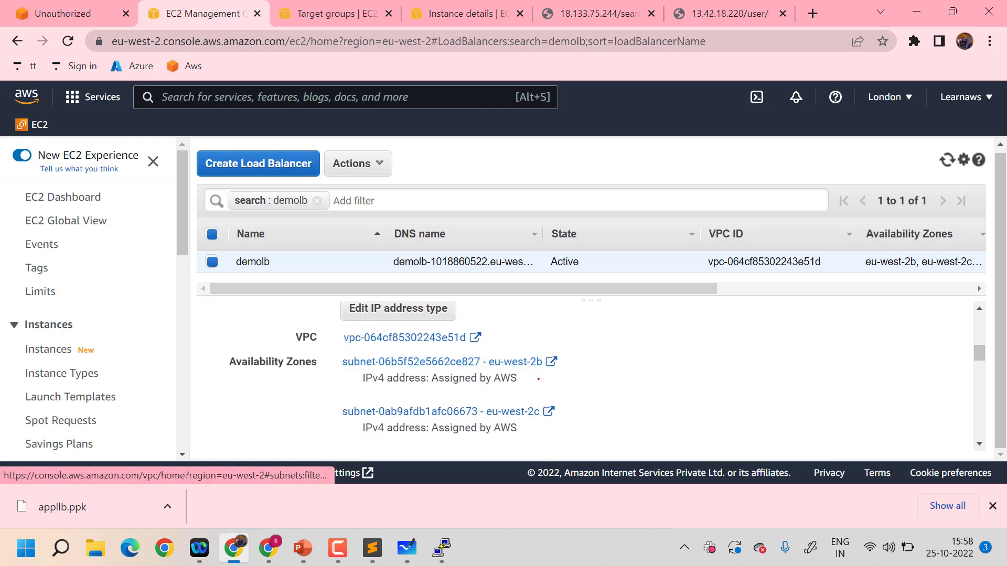
{"action": "scroll", "coordinate": [539, 379], "scroll_direction": "down", "scroll_amount": 10}
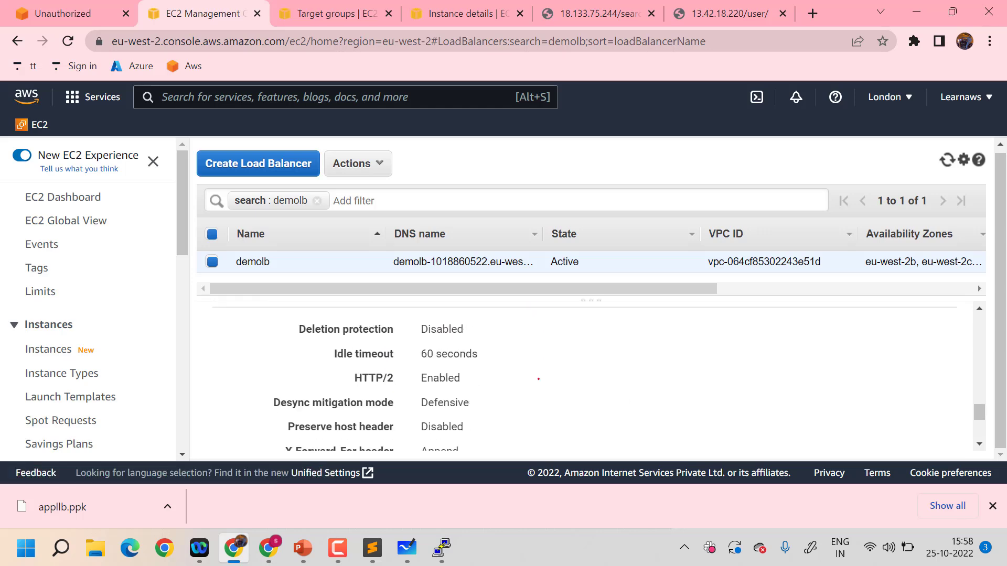
{"action": "scroll", "coordinate": [538, 378], "scroll_direction": "up", "scroll_amount": 15}
{"action": "scroll", "coordinate": [538, 378], "scroll_direction": "down", "scroll_amount": 2}
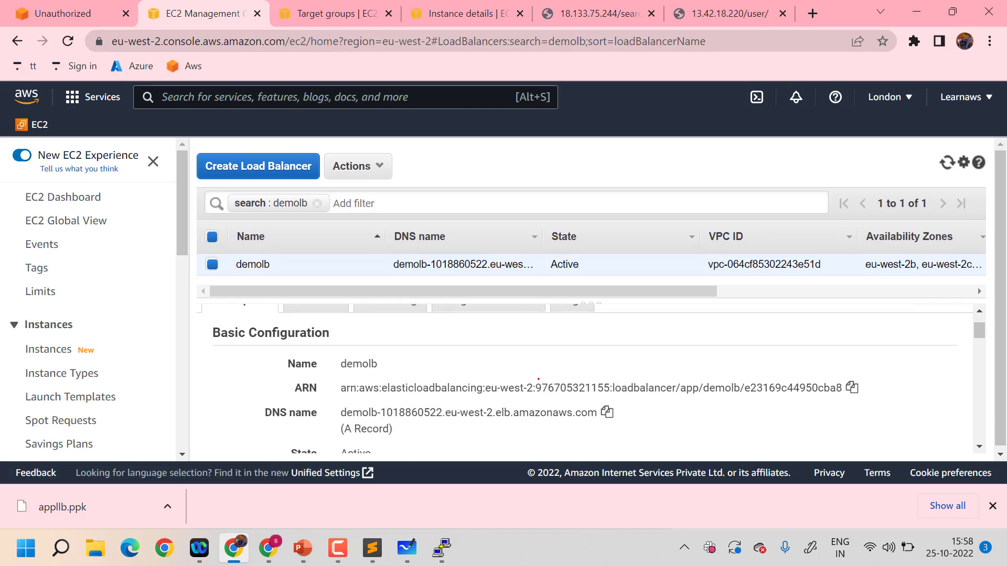
{"action": "scroll", "coordinate": [539, 378], "scroll_direction": "up", "scroll_amount": 2}
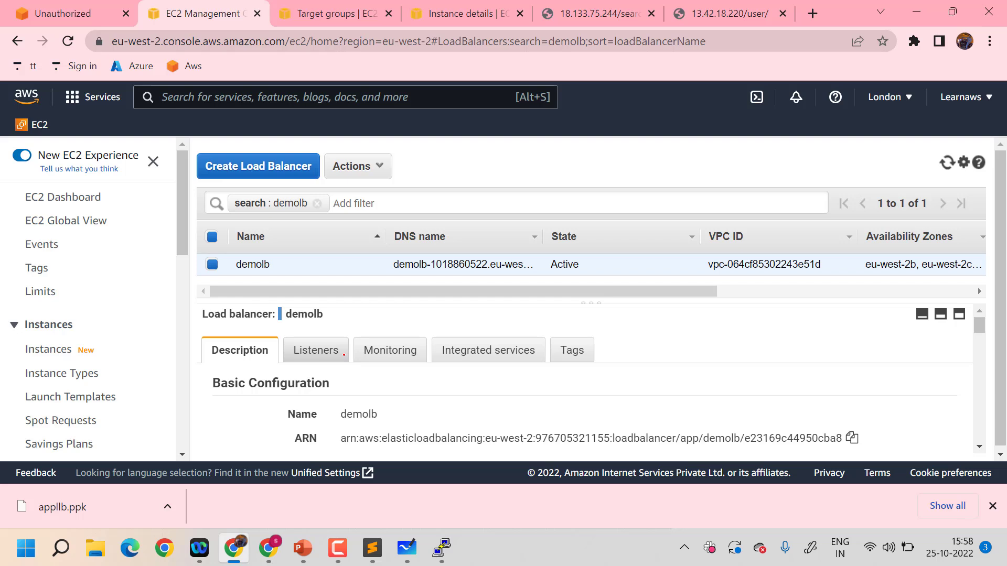
Review the listener settings of the demolb load balancer
{"action": "left_click", "coordinate": [316, 350]}
{"action": "scroll", "coordinate": [523, 406], "scroll_direction": "down", "scroll_amount": 1}
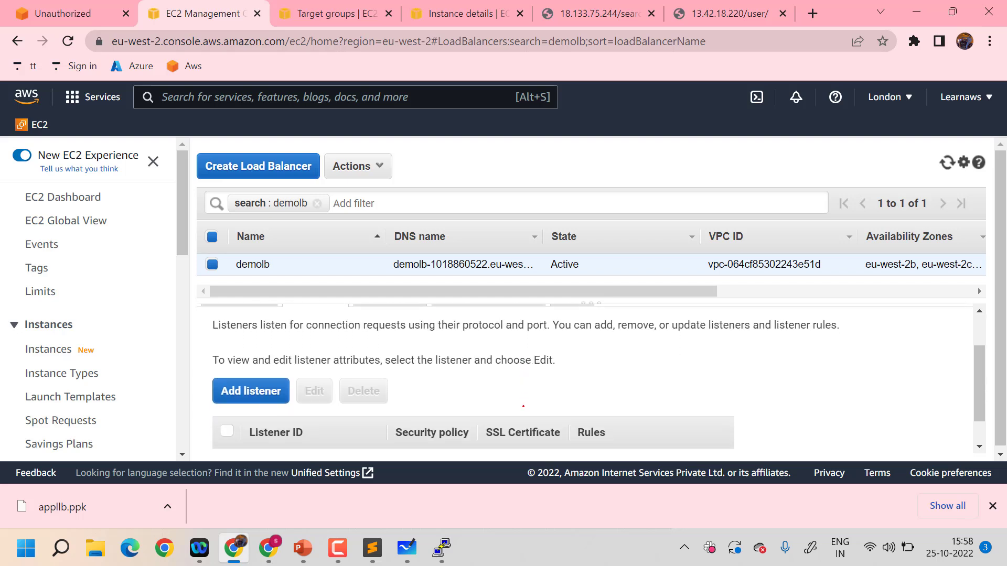
{"action": "scroll", "coordinate": [523, 407], "scroll_direction": "up", "scroll_amount": 1}
Review demolb's CloudWatch monitoring metrics, expanding the Requests graph and closing its details
{"action": "left_click", "coordinate": [398, 346]}
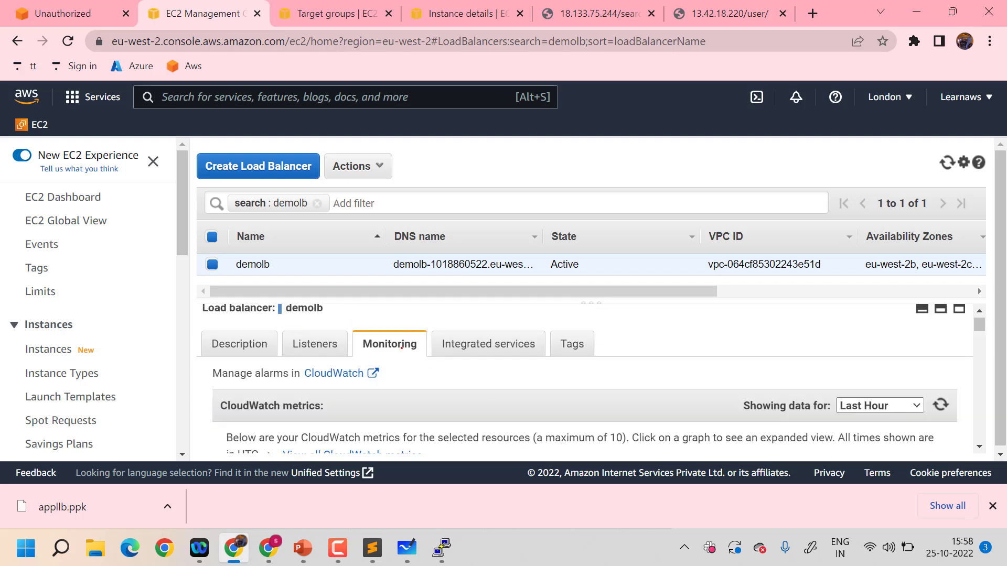
{"action": "scroll", "coordinate": [594, 423], "scroll_direction": "down", "scroll_amount": 3}
{"action": "right_click", "coordinate": [594, 423]}
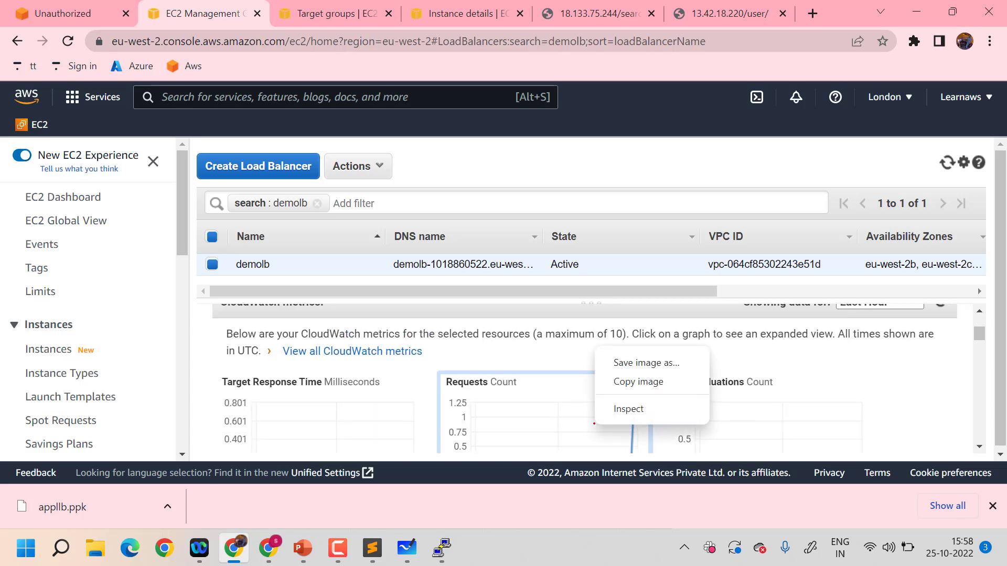
{"action": "left_click", "coordinate": [524, 415]}
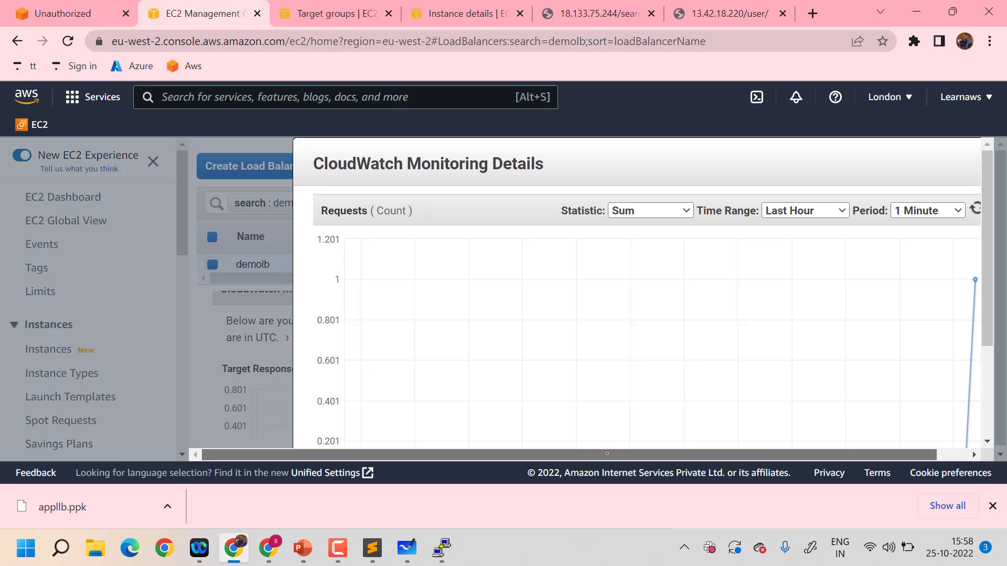
{"action": "left_click_drag", "start_coordinate": [607, 449], "coordinate": [637, 450]}
{"action": "left_click_drag", "start_coordinate": [981, 162], "coordinate": [979, 163]}
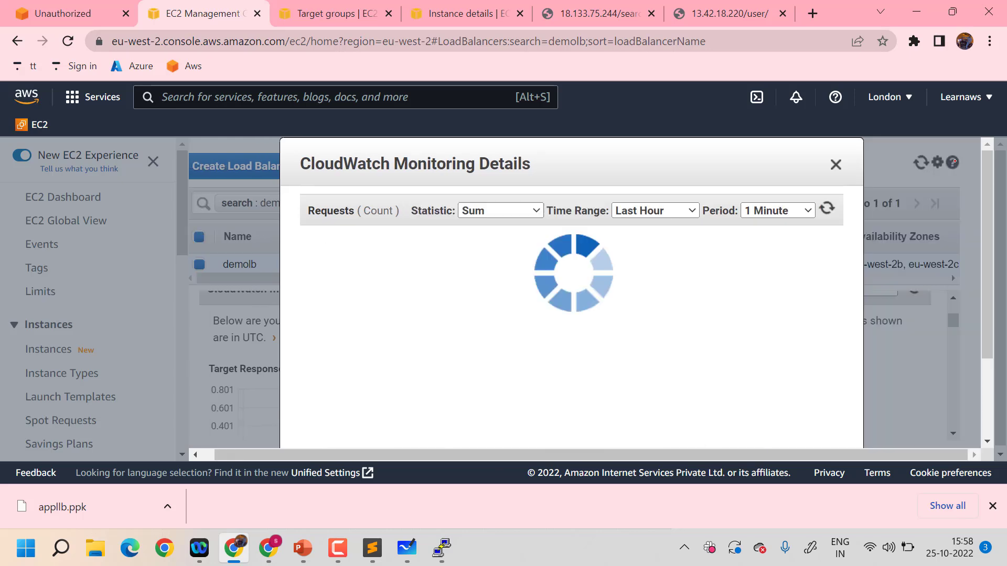
{"action": "left_click", "coordinate": [972, 164]}
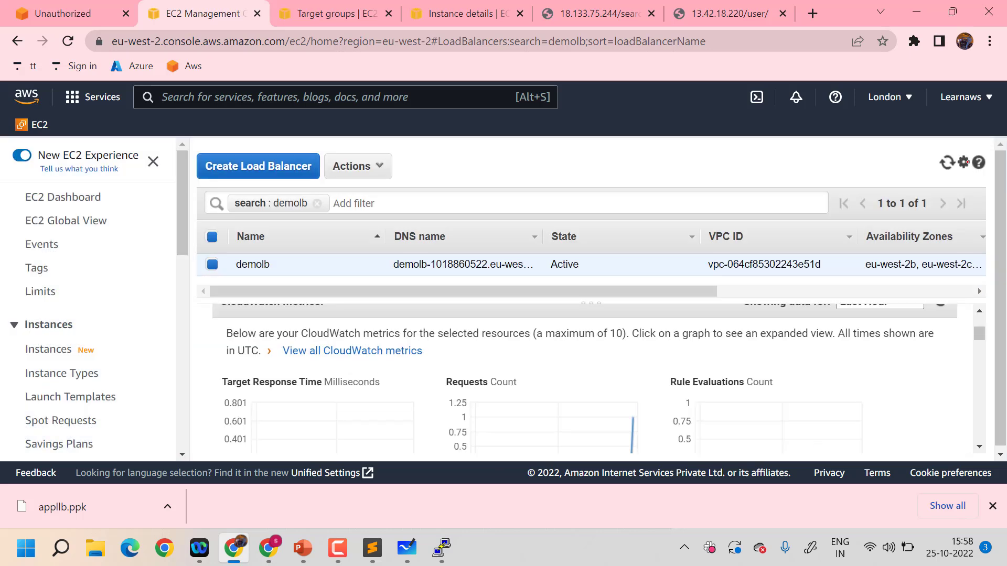
{"action": "scroll", "coordinate": [536, 369], "scroll_direction": "up", "scroll_amount": 2}
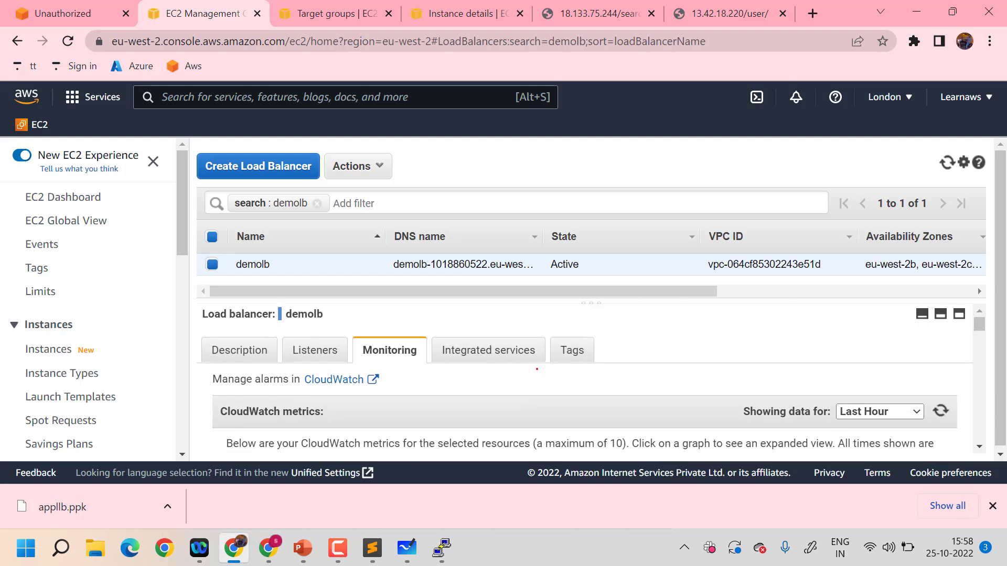
Copy demolb's DNS name from its description and load that address in a new browser tab
{"action": "left_click", "coordinate": [243, 347]}
{"action": "scroll", "coordinate": [523, 341], "scroll_direction": "down", "scroll_amount": 2}
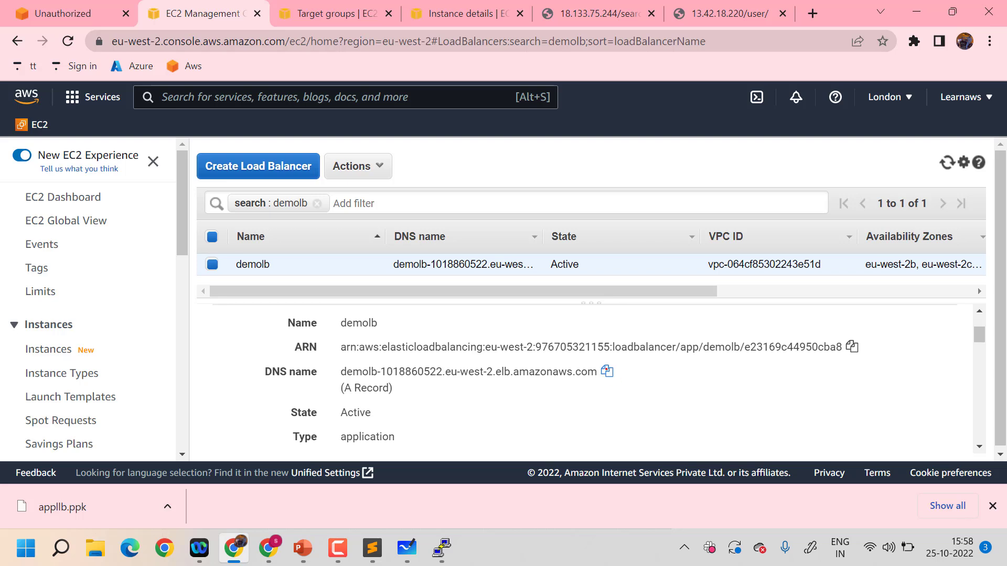
{"action": "left_click", "coordinate": [607, 371]}
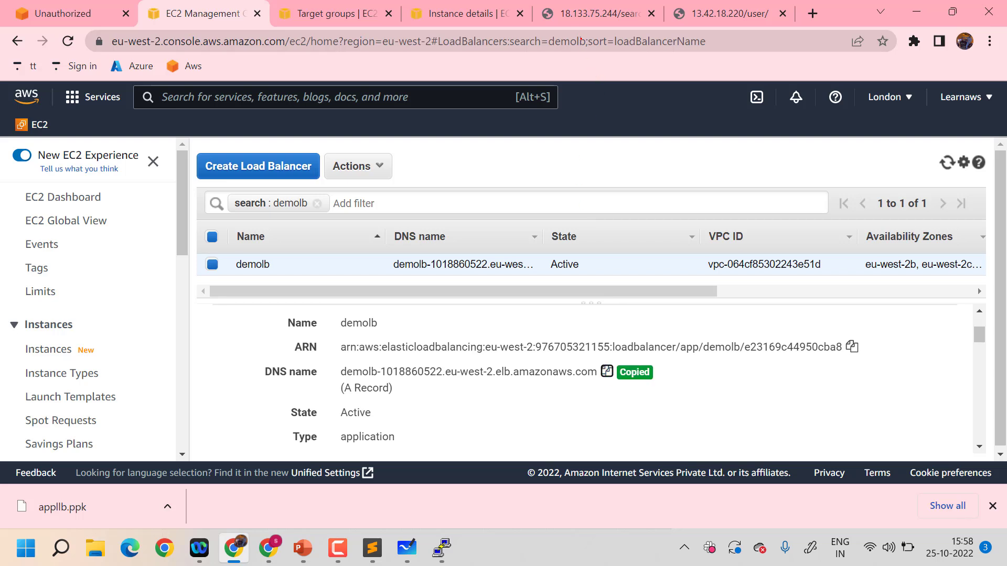
{"action": "key", "text": "alt+Tab"}
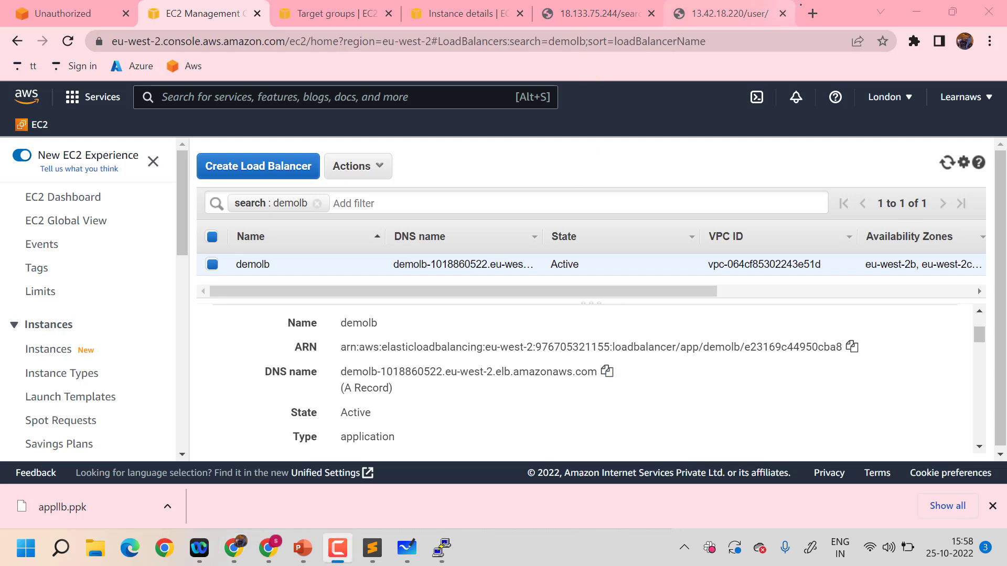
{"action": "left_click", "coordinate": [813, 13]}
{"action": "key", "text": "ctrl+v"}
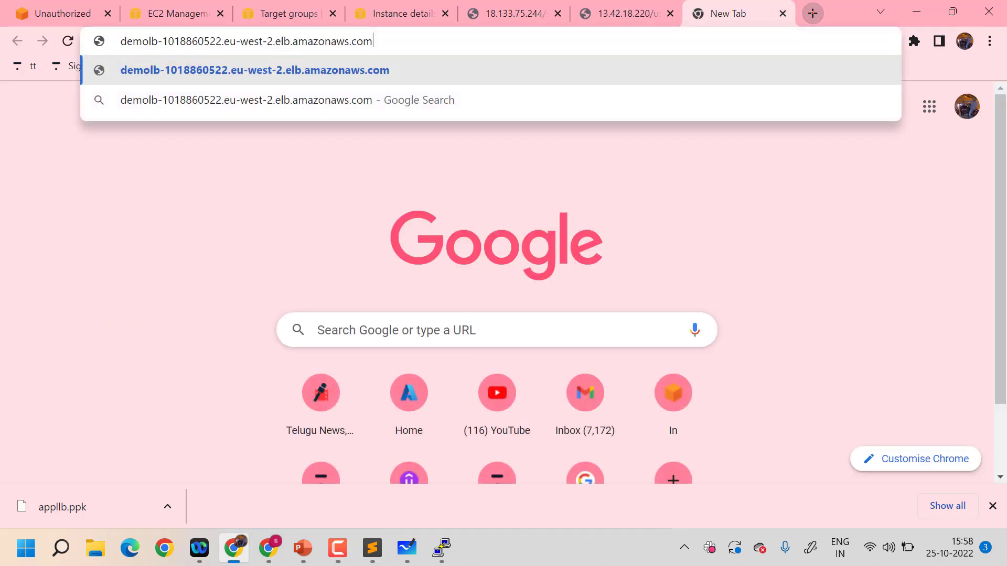
{"action": "key", "text": "Return"}
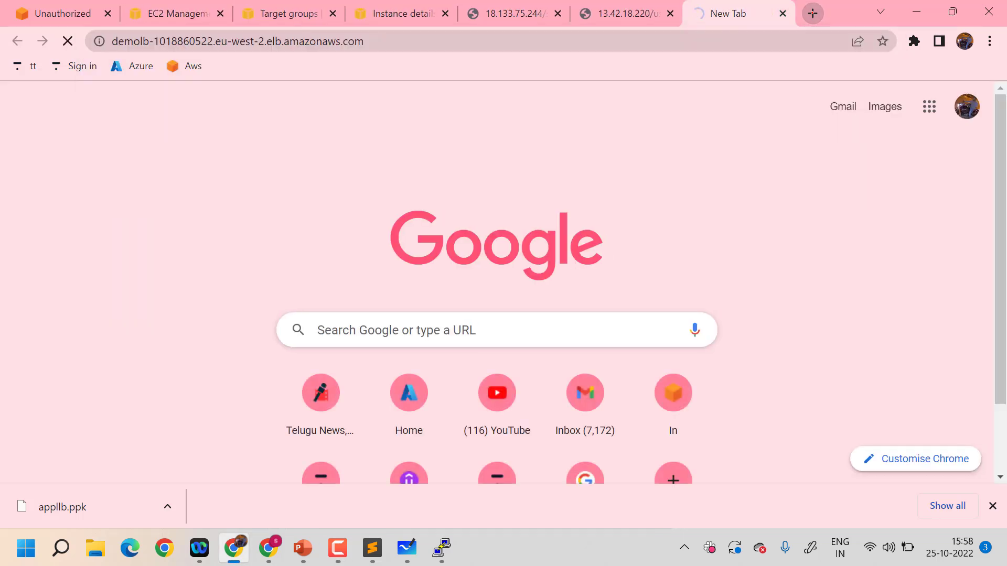
Try to load the search application through the load balancer with /serach appended to its address
{"action": "left_click", "coordinate": [745, 43]}
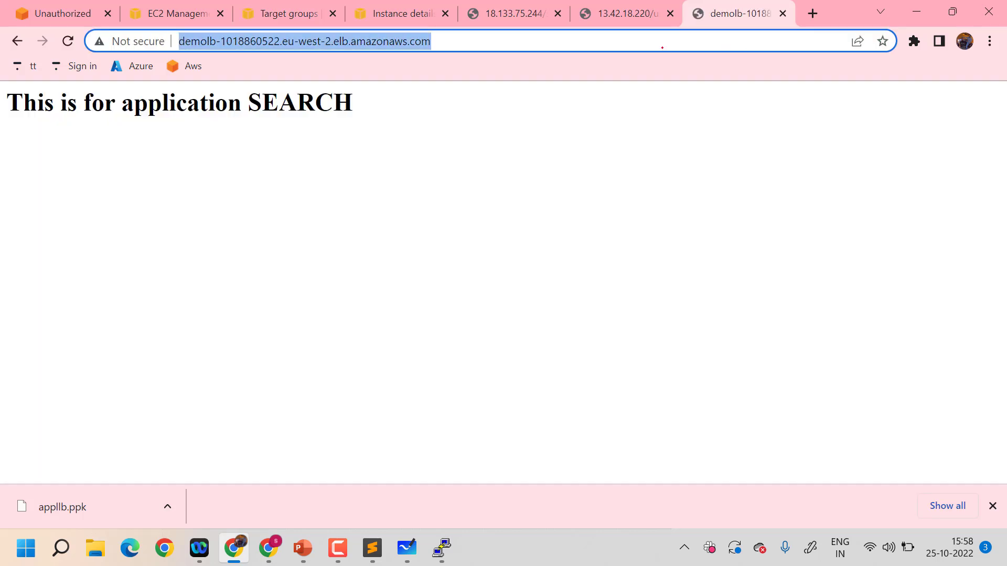
{"action": "left_click", "coordinate": [661, 46]}
{"action": "type", "text": "/"}
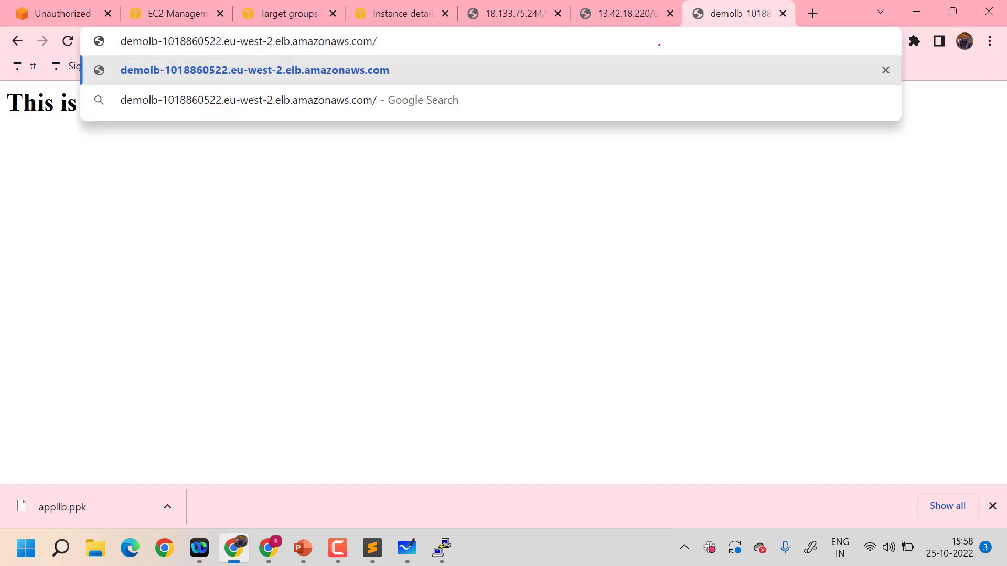
{"action": "type", "text": "serach"}
{"action": "key", "text": "Return"}
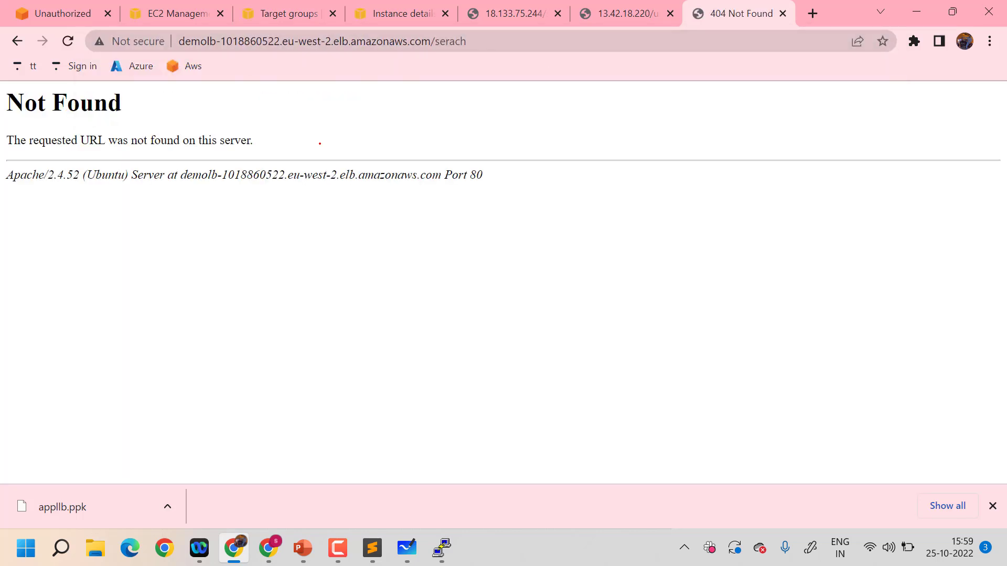
Correct the path in the load balancer's address to /search and load the page
{"action": "left_click", "coordinate": [516, 43]}
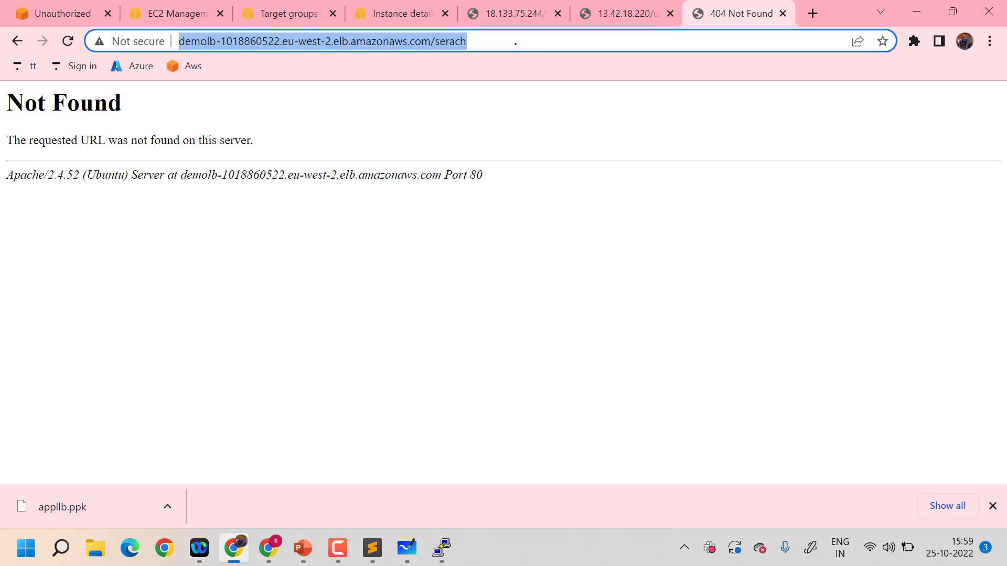
{"action": "left_click", "coordinate": [515, 43]}
{"action": "key", "text": "BackSpace"}
{"action": "key", "text": "BackSpace"}
{"action": "key", "text": "BackSpace"}
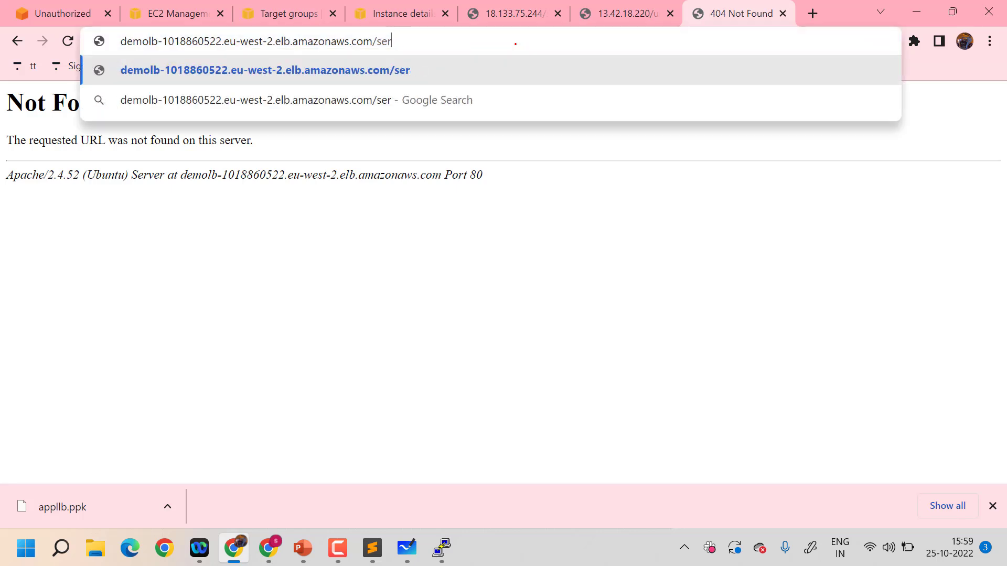
{"action": "key", "text": "BackSpace"}
{"action": "type", "text": "arch"}
{"action": "key", "text": "Return"}
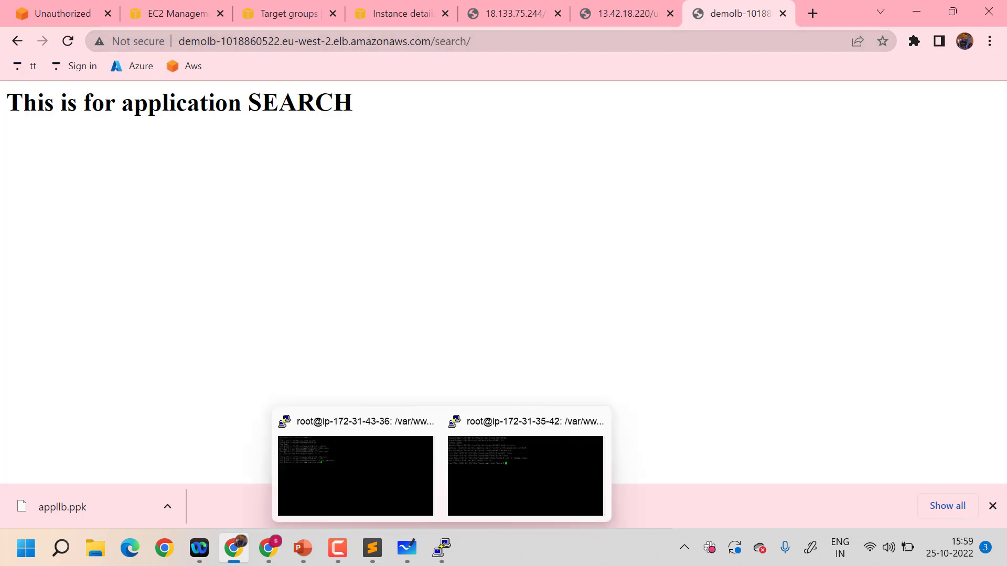
Check the routing diagram in Microsoft Whiteboard and return to the EC2 console to view demolb's listeners
{"action": "left_click", "coordinate": [407, 547]}
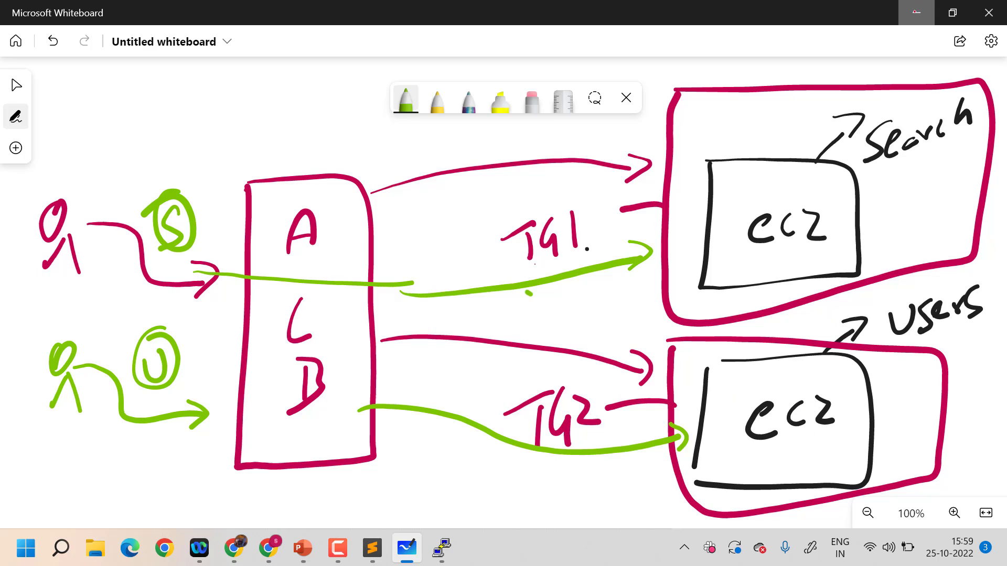
{"action": "left_click", "coordinate": [917, 13]}
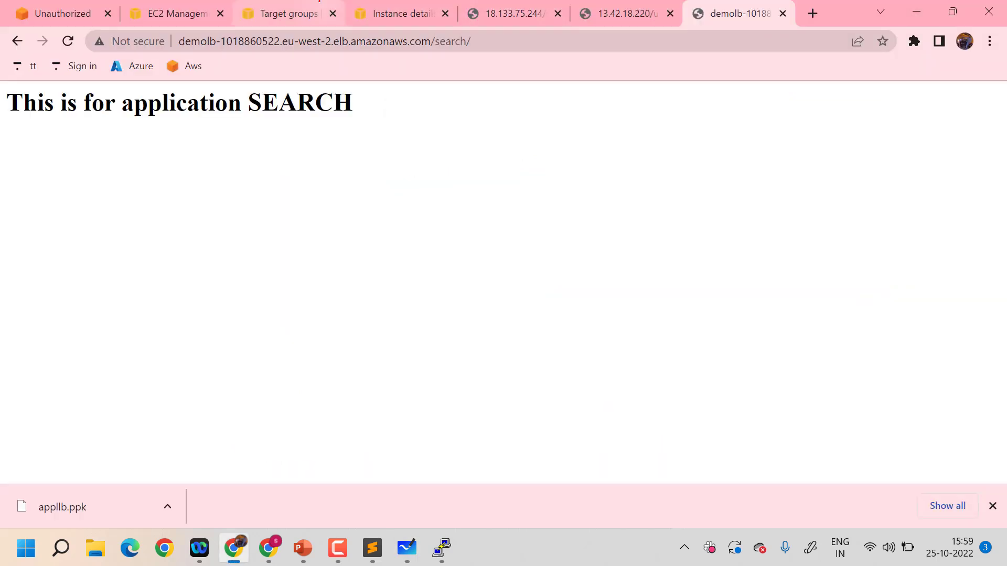
{"action": "left_click", "coordinate": [282, 13]}
{"action": "left_click", "coordinate": [168, 13]}
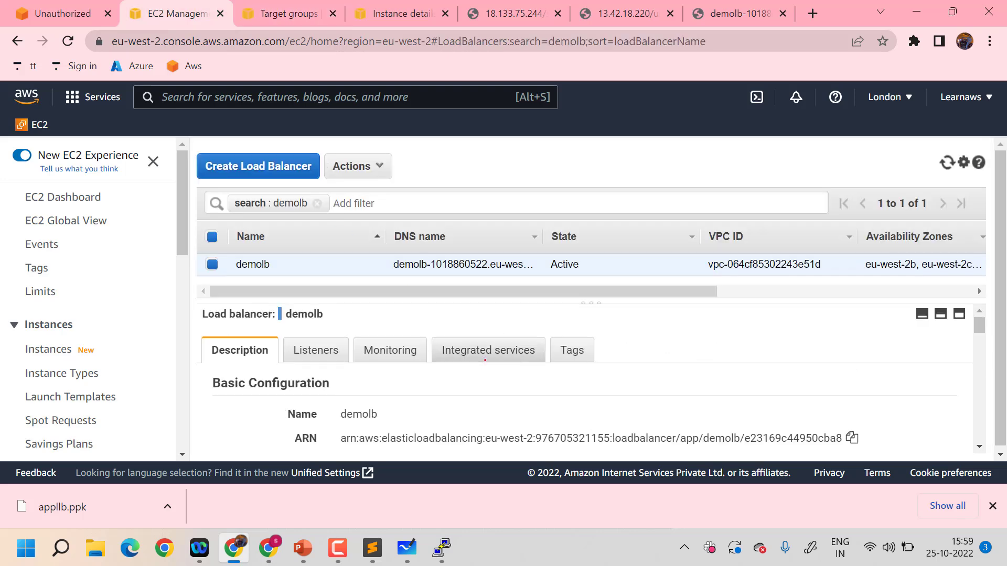
{"action": "left_click", "coordinate": [315, 350]}
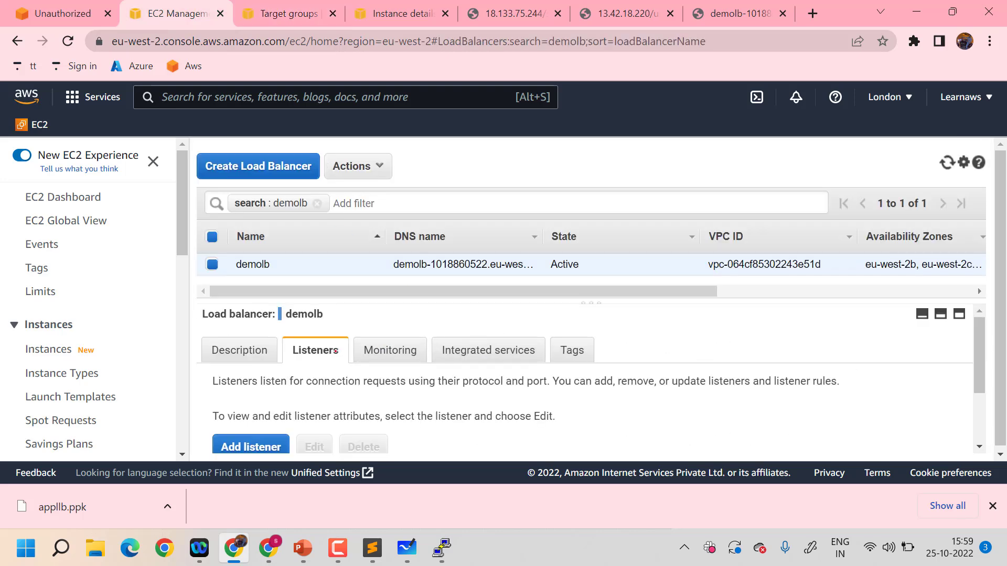
Open the rules of demolb's HTTP:80 listener and insert a new rule with the path condition /search*
{"action": "scroll", "coordinate": [544, 354], "scroll_direction": "down", "scroll_amount": 3}
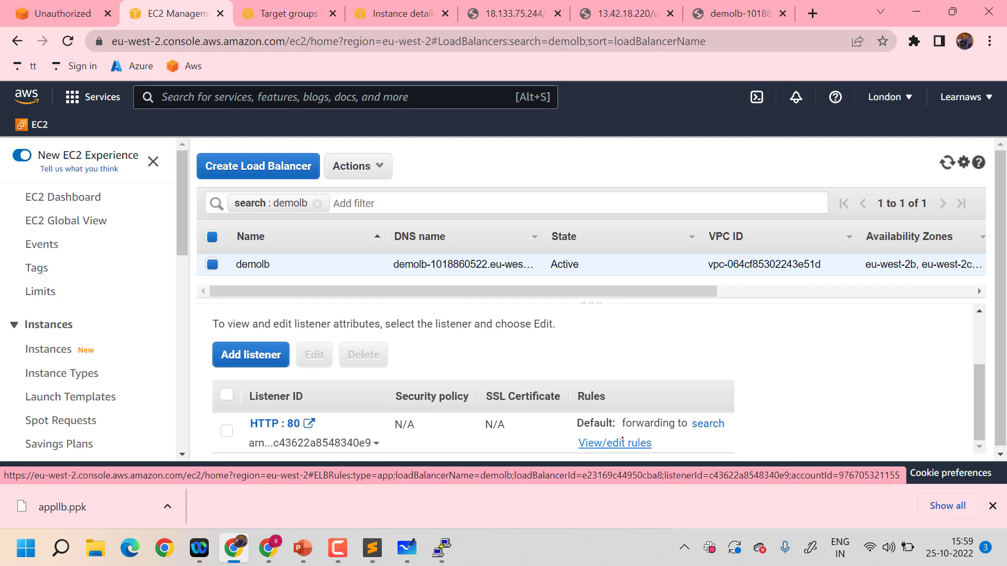
{"action": "left_click", "coordinate": [617, 442]}
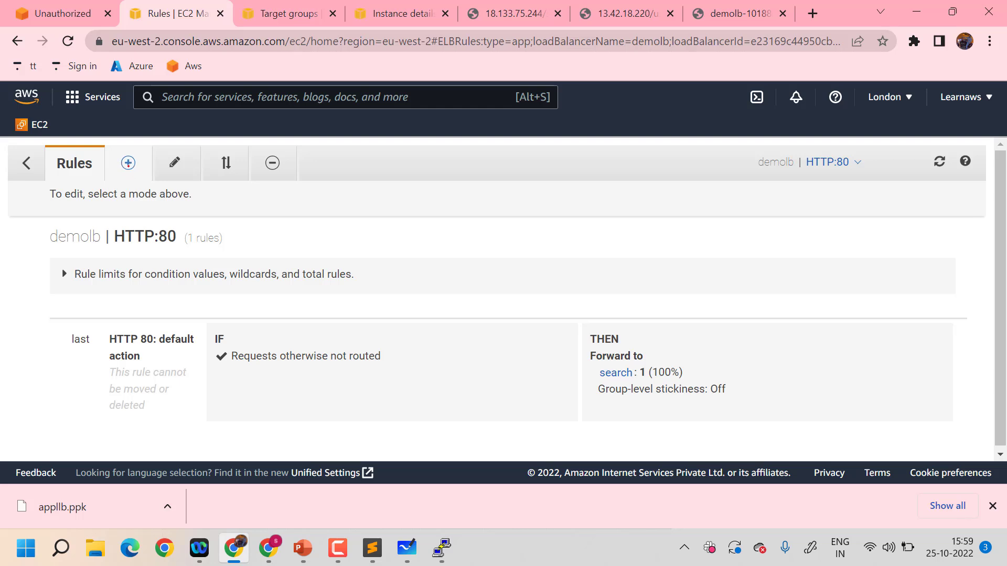
{"action": "left_click", "coordinate": [128, 165]}
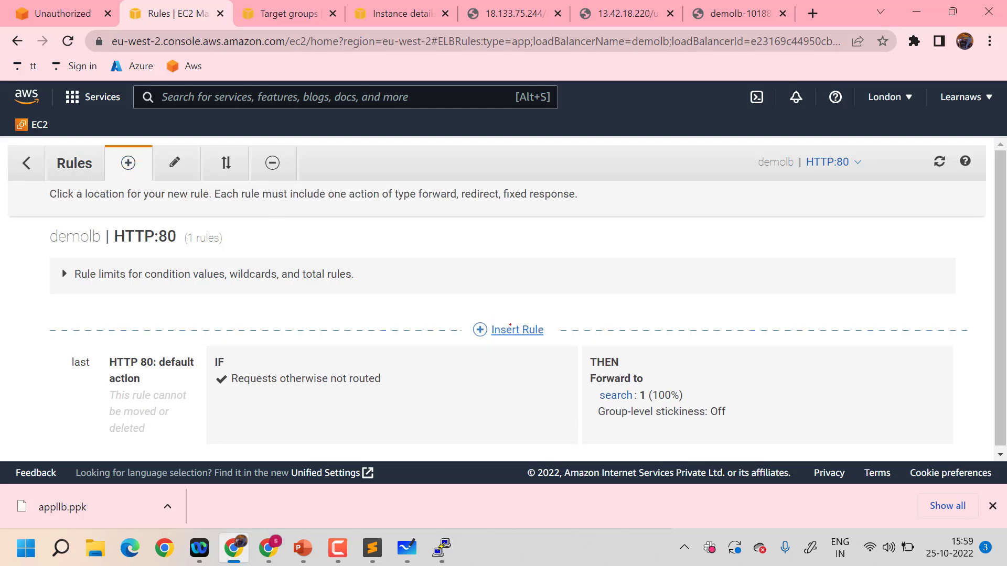
{"action": "left_click", "coordinate": [509, 329]}
{"action": "left_click", "coordinate": [359, 387]}
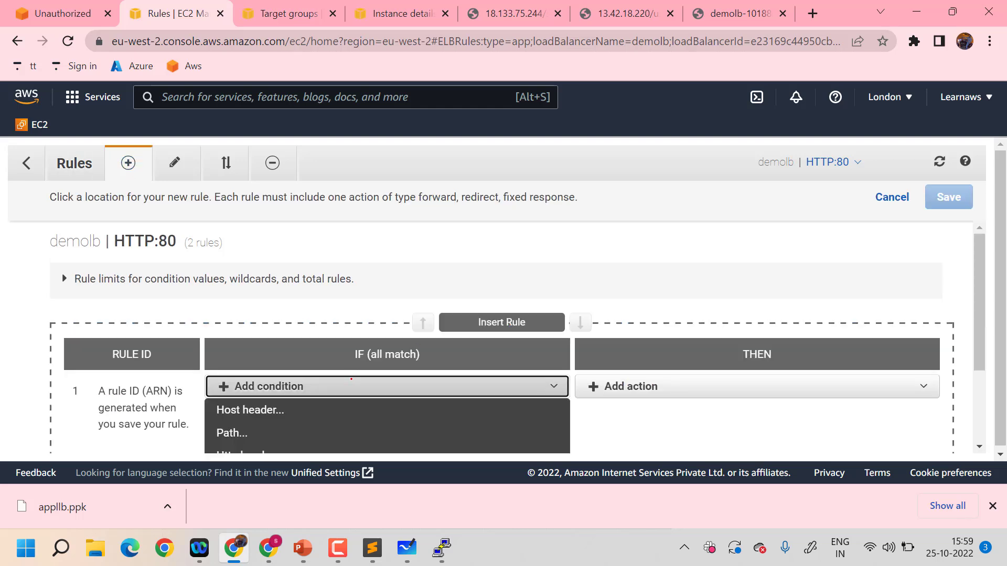
{"action": "scroll", "coordinate": [302, 382], "scroll_direction": "down", "scroll_amount": 1}
{"action": "left_click", "coordinate": [300, 383]}
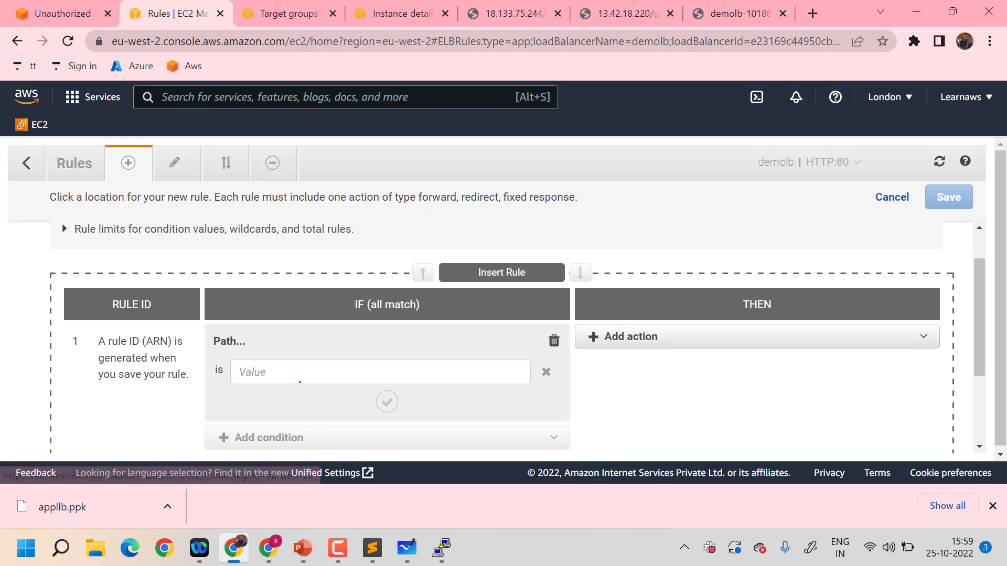
{"action": "left_click", "coordinate": [318, 378]}
{"action": "type", "text": "/search"}
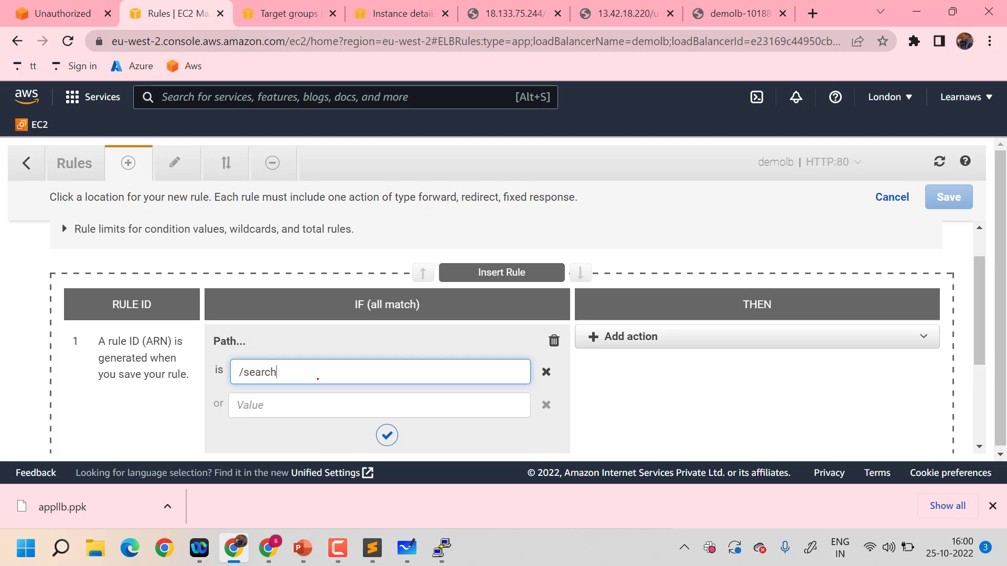
{"action": "type", "text": "*"}
Make the /search* rule forward to the search target group and save it
{"action": "left_click", "coordinate": [632, 337]}
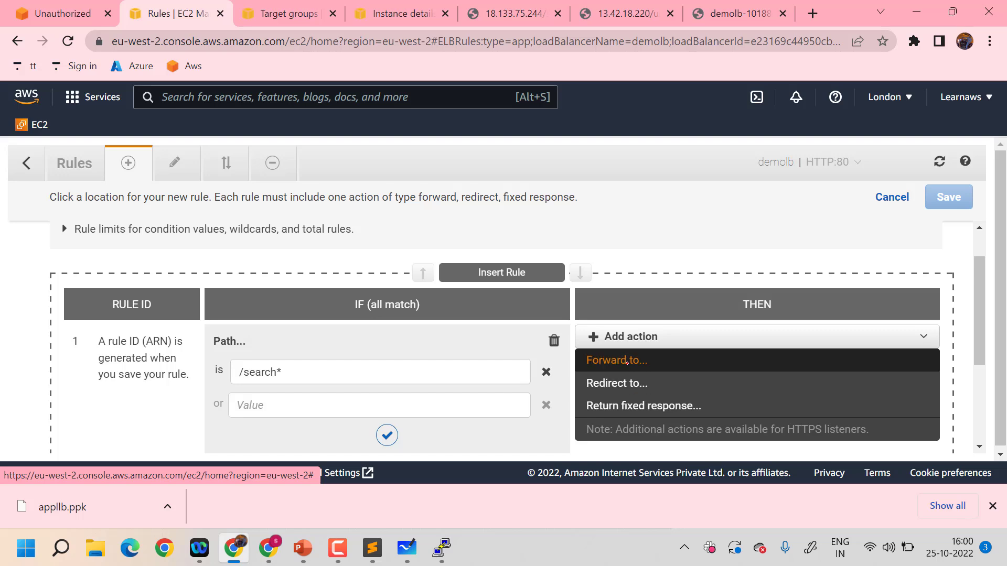
{"action": "left_click", "coordinate": [627, 360]}
{"action": "left_click", "coordinate": [668, 387]}
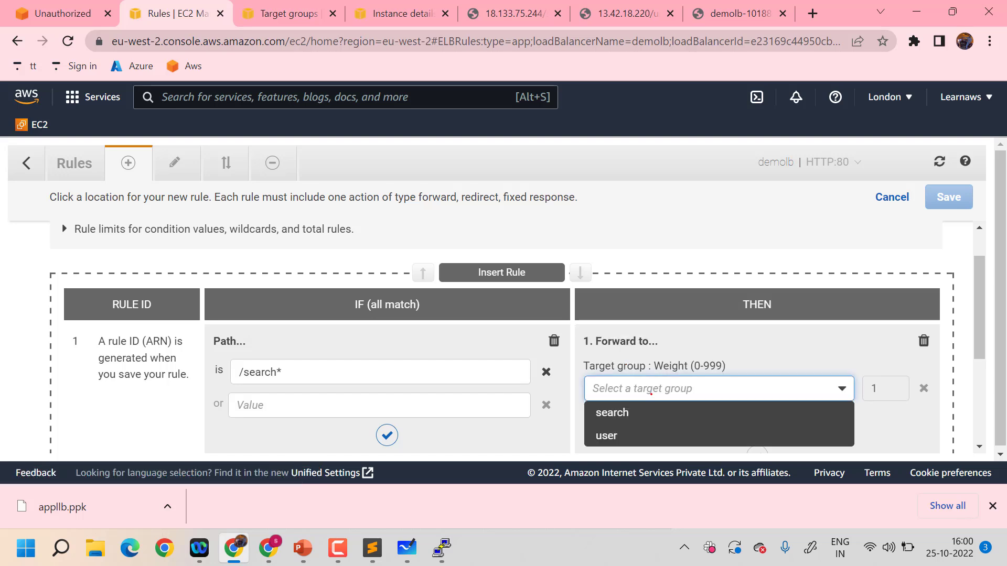
{"action": "left_click", "coordinate": [628, 410]}
{"action": "scroll", "coordinate": [628, 407], "scroll_direction": "down", "scroll_amount": 1}
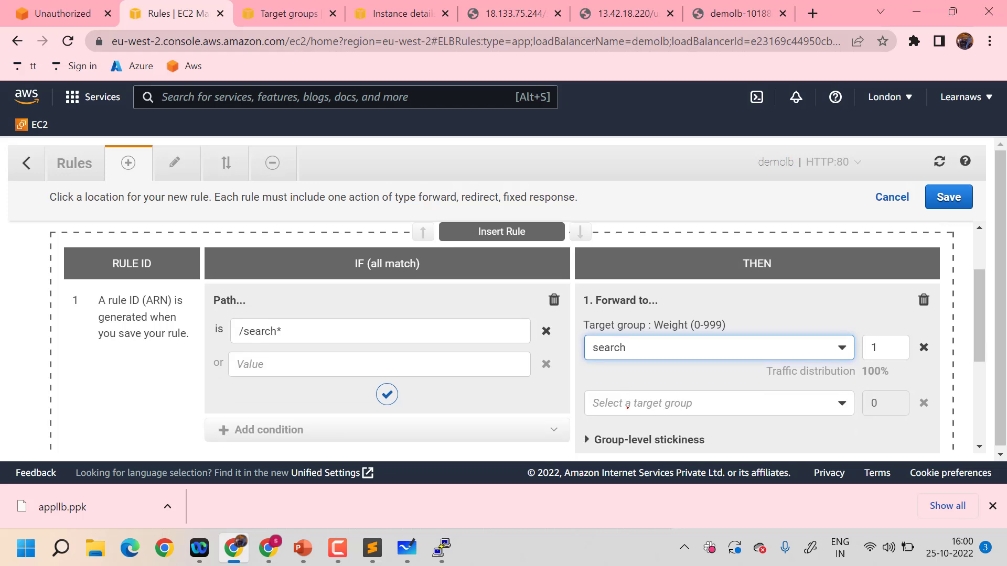
{"action": "scroll", "coordinate": [628, 408], "scroll_direction": "down", "scroll_amount": 4}
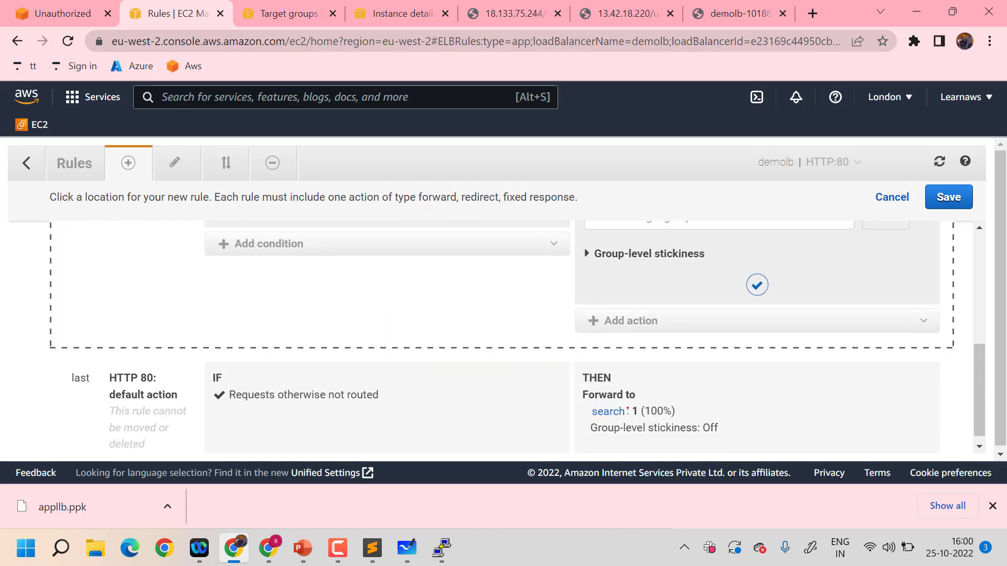
{"action": "scroll", "coordinate": [627, 408], "scroll_direction": "up", "scroll_amount": 5}
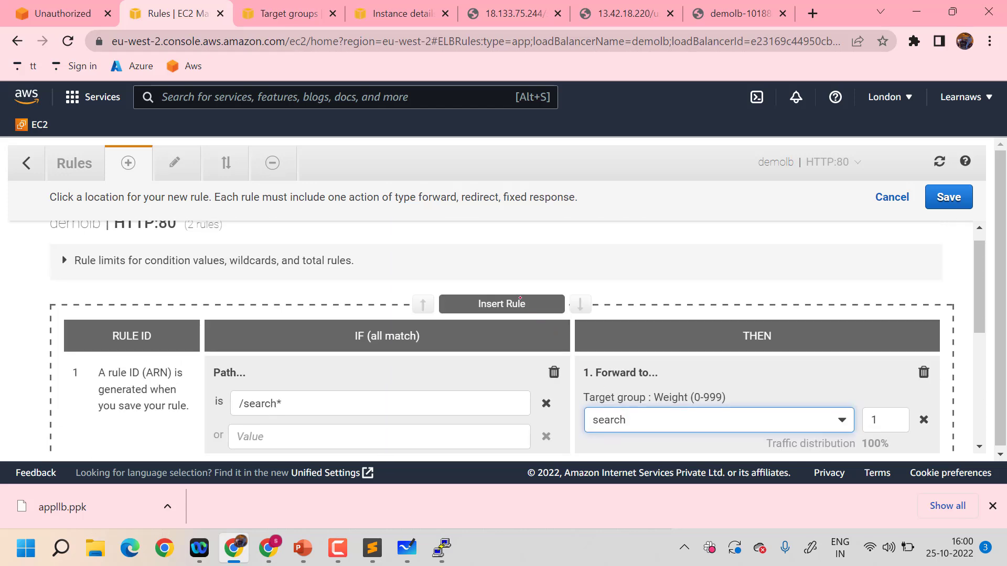
{"action": "scroll", "coordinate": [818, 348], "scroll_direction": "up", "scroll_amount": 1}
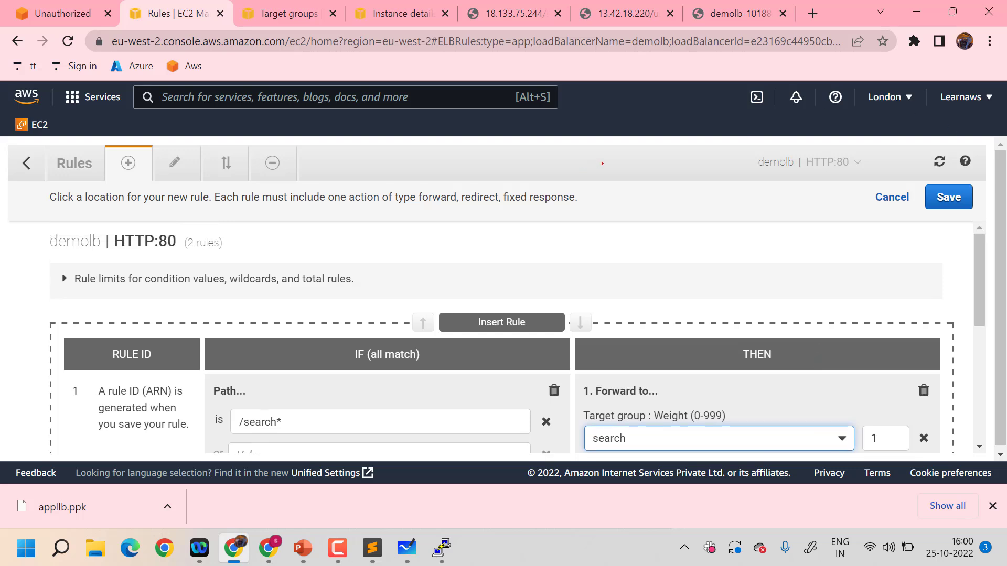
{"action": "left_click", "coordinate": [940, 195]}
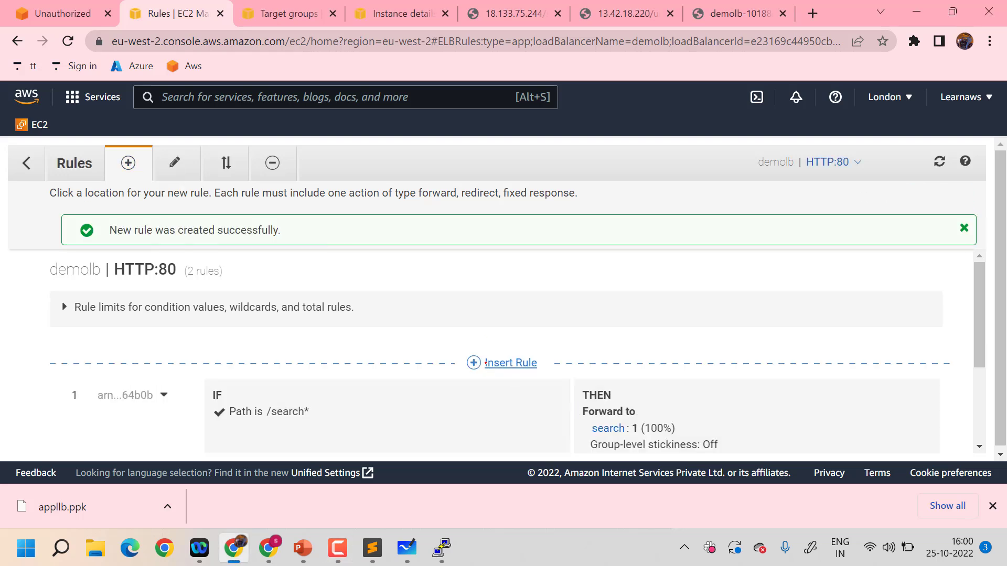
Insert another rule above the /search* rule with the path condition /user*, checking the path against the user application's page
{"action": "left_click", "coordinate": [485, 363]}
{"action": "left_click", "coordinate": [431, 383]}
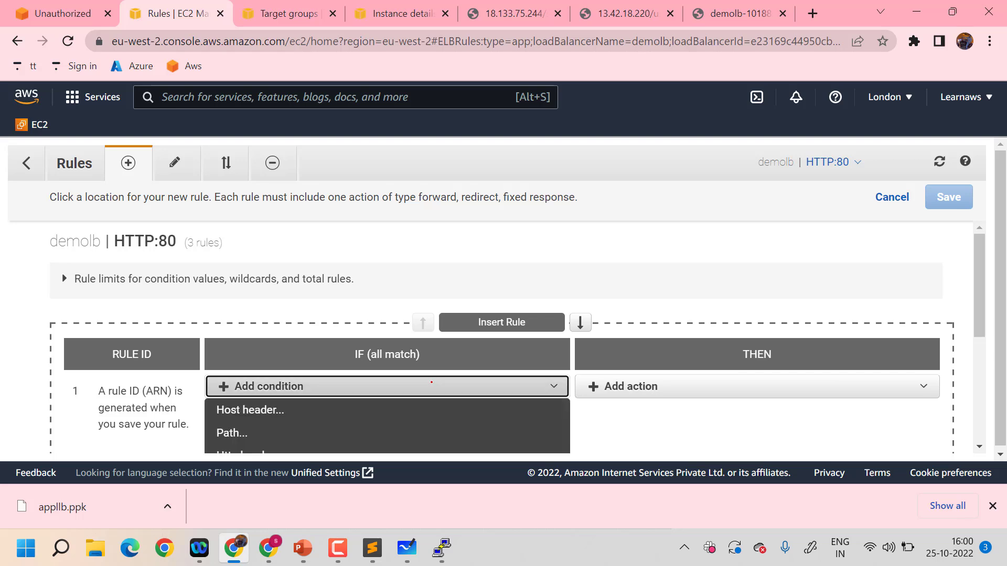
{"action": "left_click", "coordinate": [251, 340]}
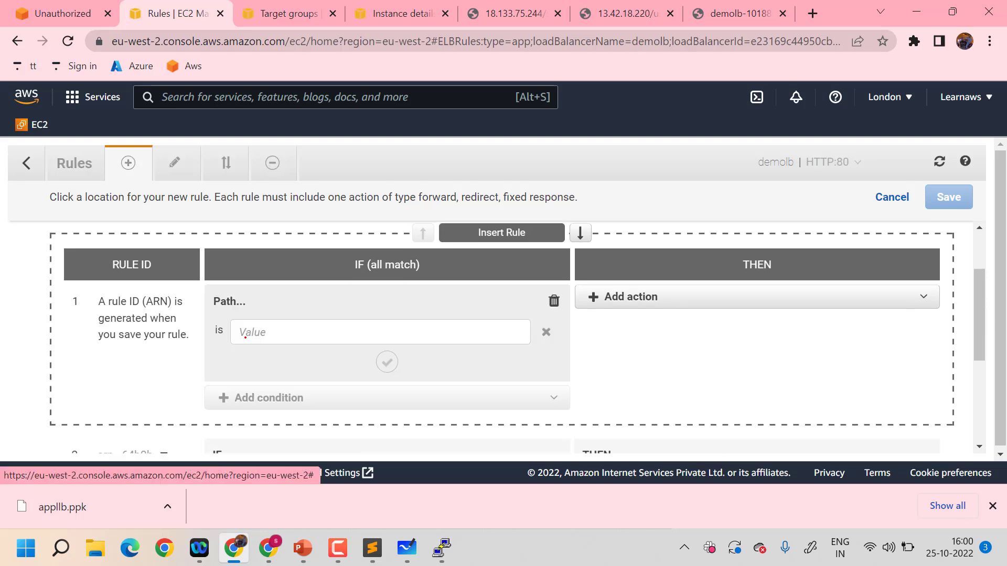
{"action": "left_click", "coordinate": [307, 331]}
{"action": "type", "text": "/"}
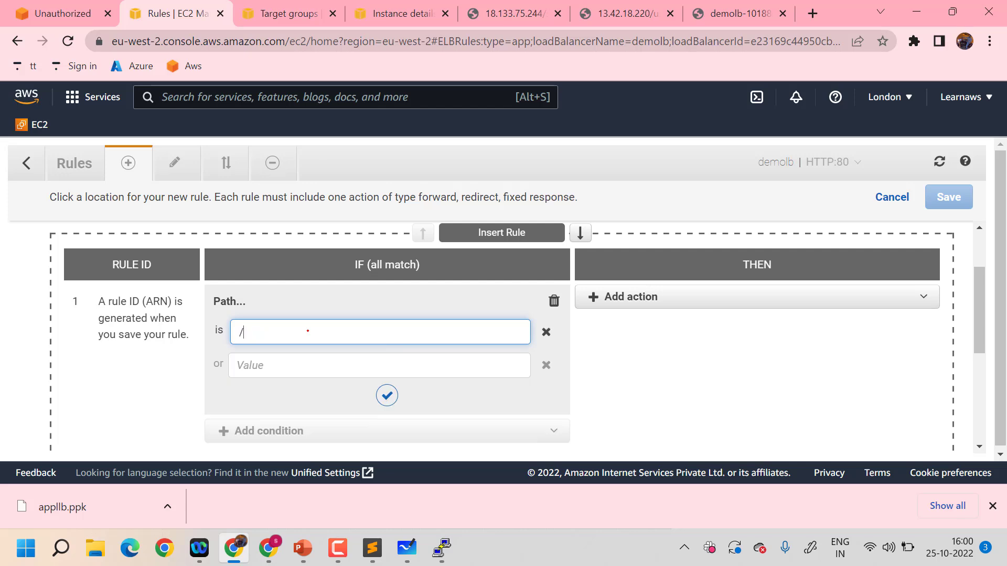
{"action": "type", "text": "user"}
{"action": "left_click", "coordinate": [384, 20]}
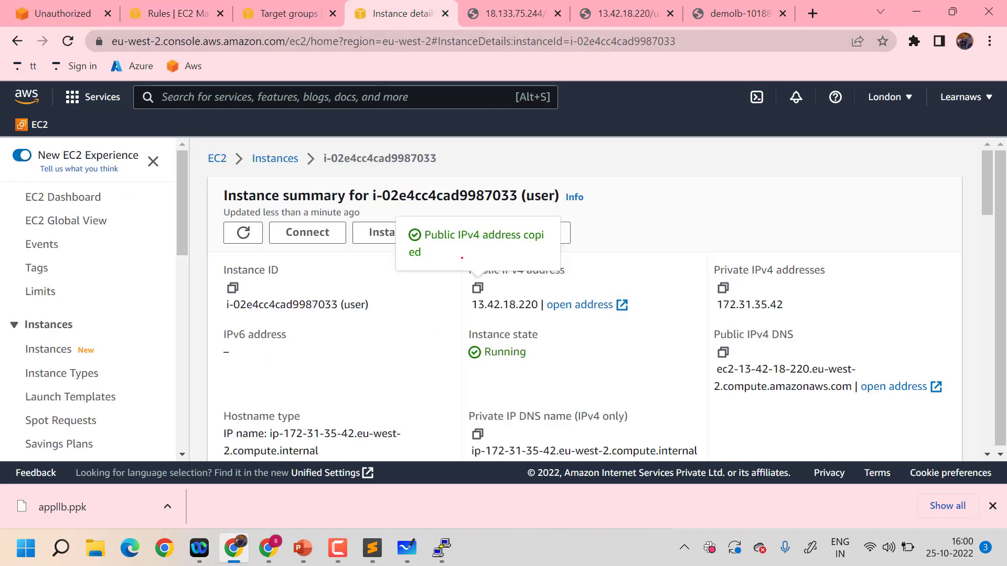
{"action": "left_click", "coordinate": [624, 13]}
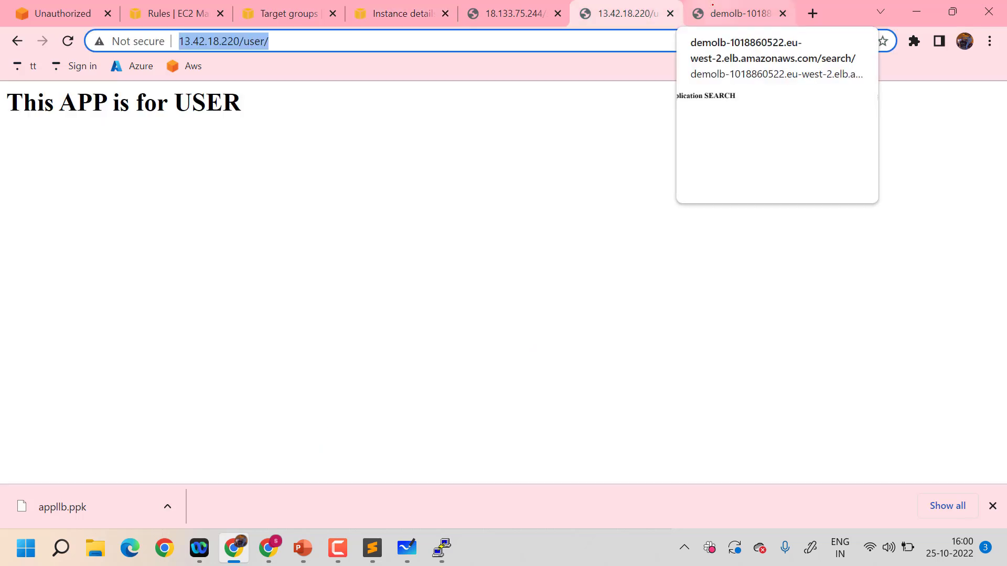
{"action": "left_click", "coordinate": [170, 13]}
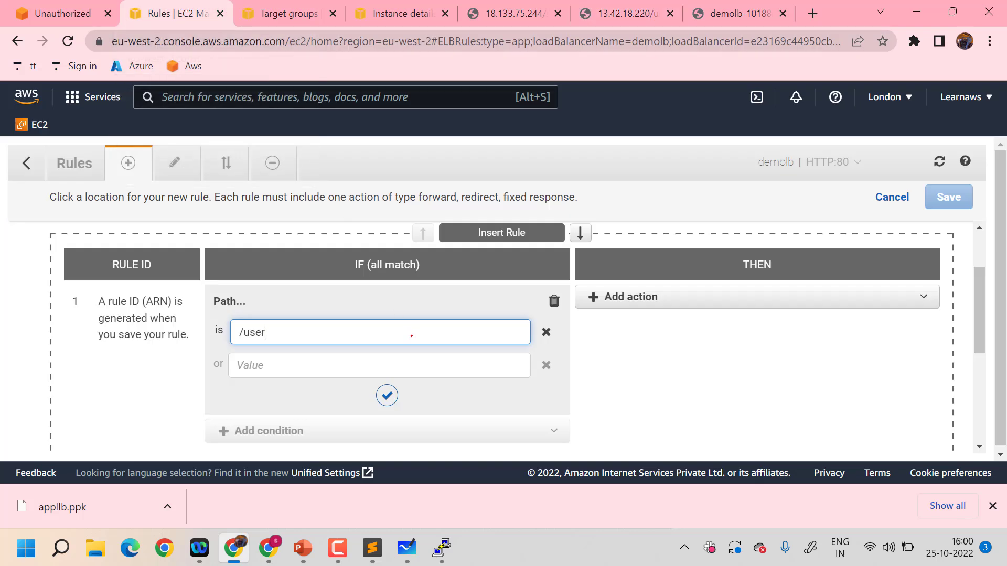
{"action": "type", "text": "*"}
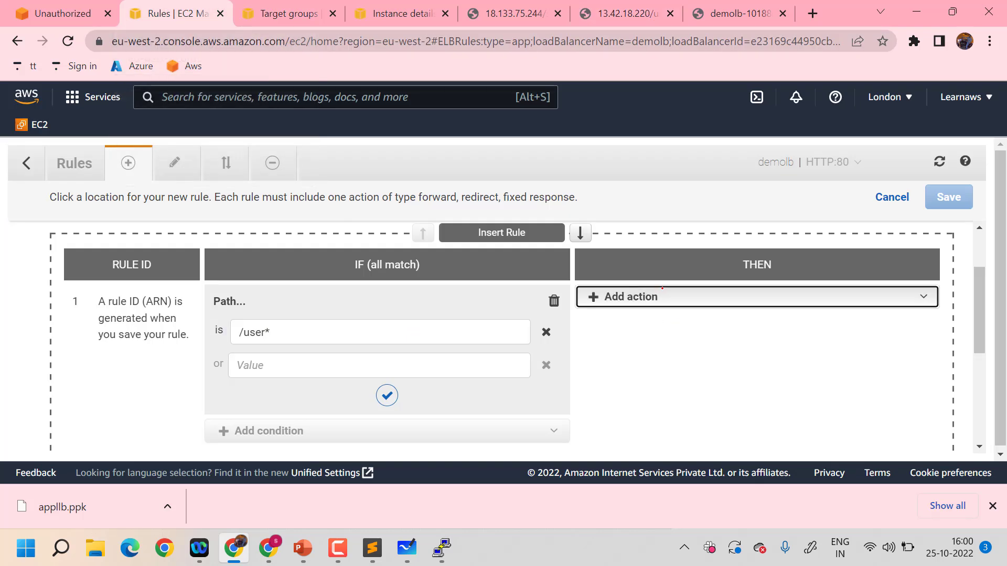
Make the /user* rule forward to the user target group, save it and review the listener's rules
{"action": "left_click", "coordinate": [672, 308]}
{"action": "left_click", "coordinate": [649, 316]}
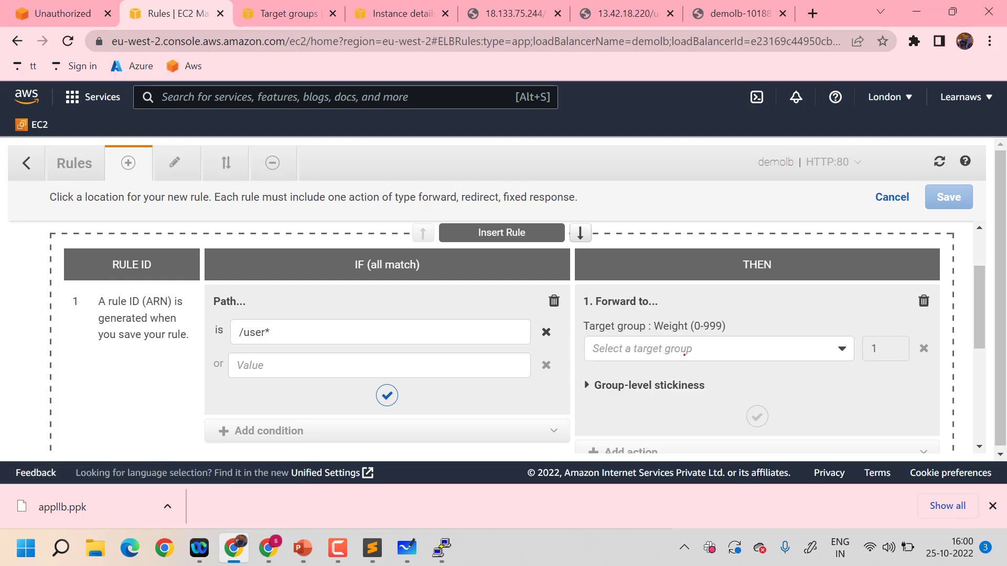
{"action": "left_click", "coordinate": [650, 349]}
{"action": "left_click", "coordinate": [608, 396]}
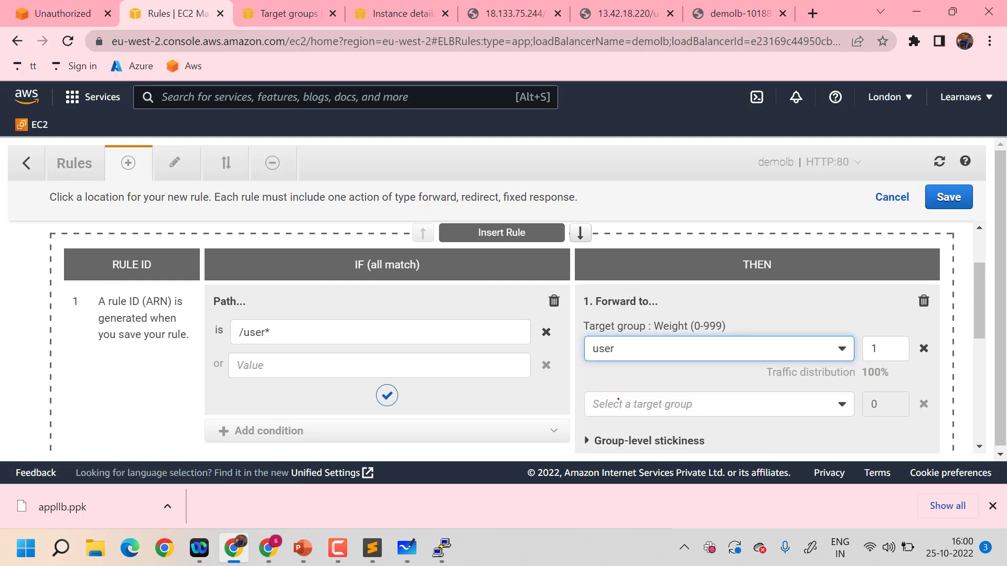
{"action": "left_click", "coordinate": [944, 198]}
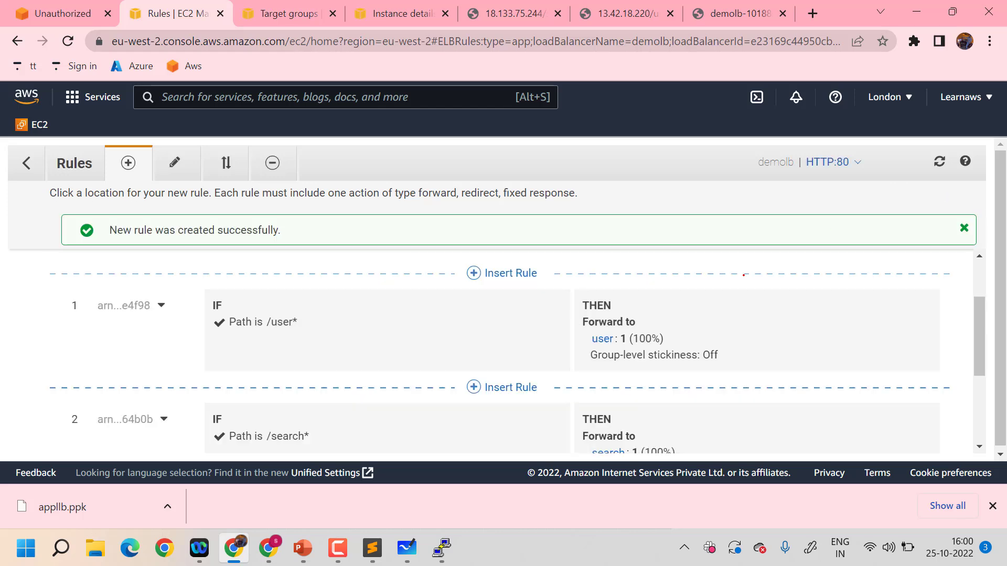
{"action": "scroll", "coordinate": [613, 356], "scroll_direction": "down", "scroll_amount": 3}
{"action": "scroll", "coordinate": [613, 356], "scroll_direction": "up", "scroll_amount": 5}
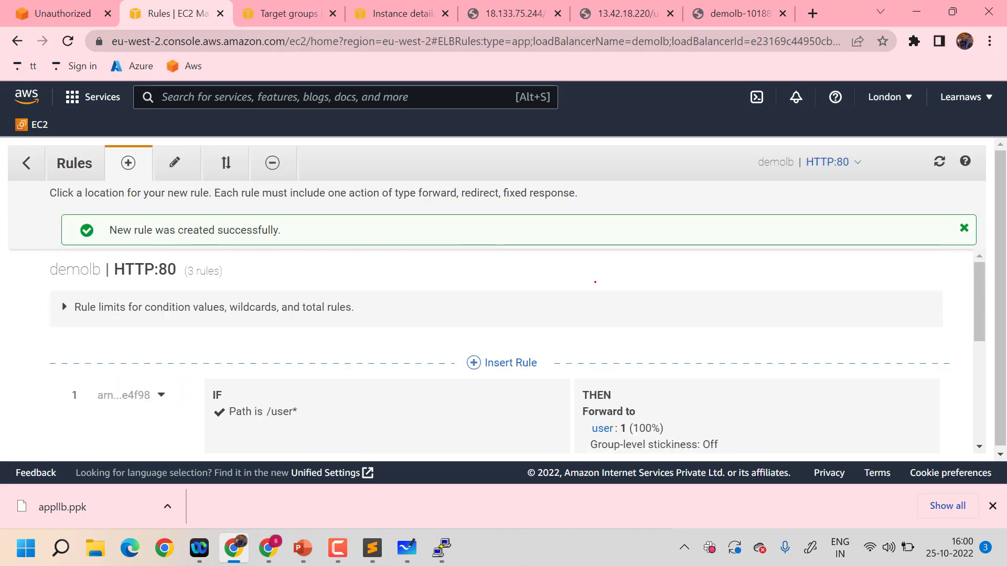
Test the user route by loading the load balancer's address with the path changed to /user
{"action": "left_click", "coordinate": [723, 13]}
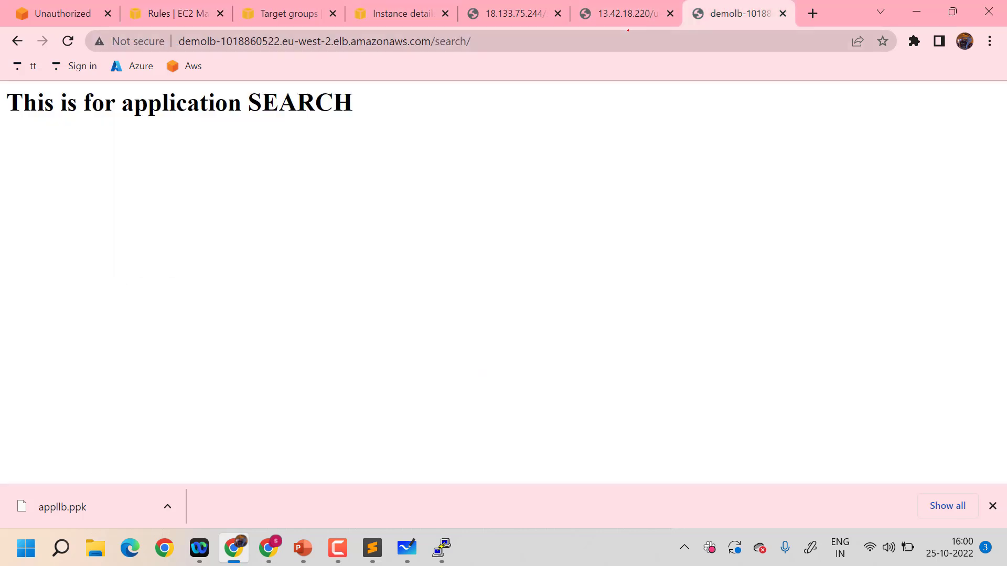
{"action": "left_click", "coordinate": [621, 41]}
{"action": "left_click", "coordinate": [622, 41]}
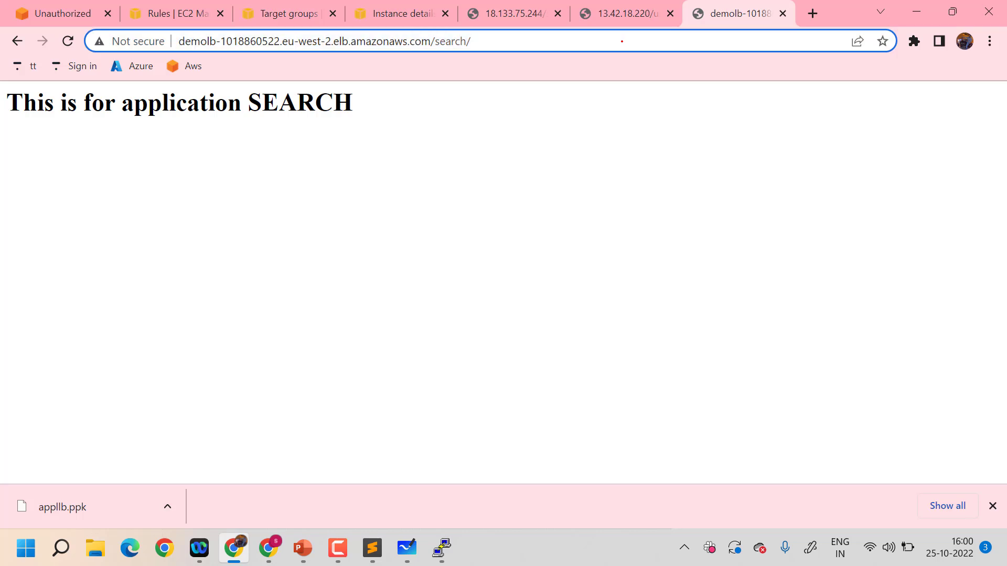
{"action": "key", "text": "BackSpace"}
{"action": "key", "text": "BackSpace"}
{"action": "key", "text": "BackSpace"}
{"action": "key", "text": "BackSpace"}
{"action": "key", "text": "BackSpace"}
{"action": "key", "text": "BackSpace"}
{"action": "key", "text": "BackSpace"}
{"action": "key", "text": "BackSpace"}
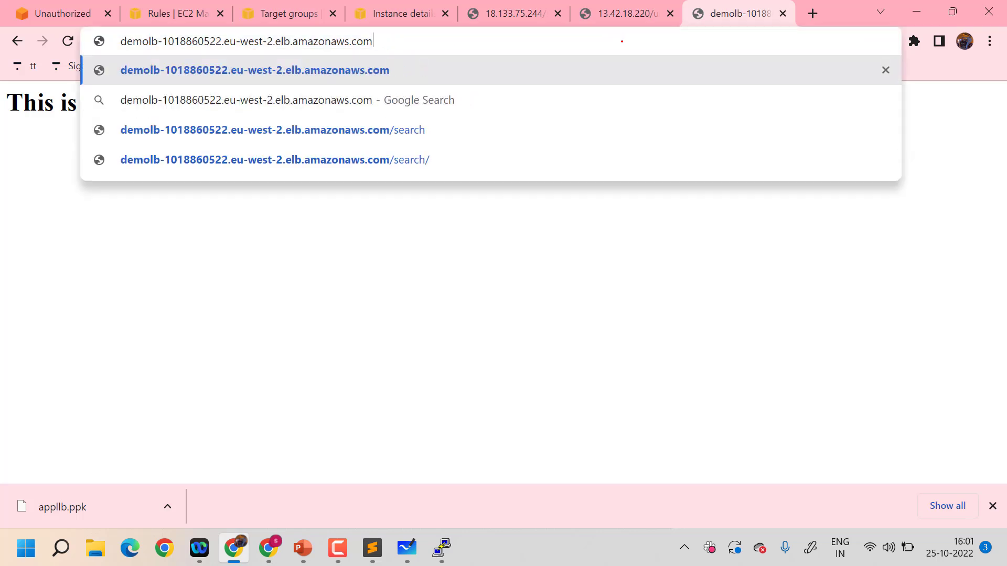
{"action": "type", "text": "/"}
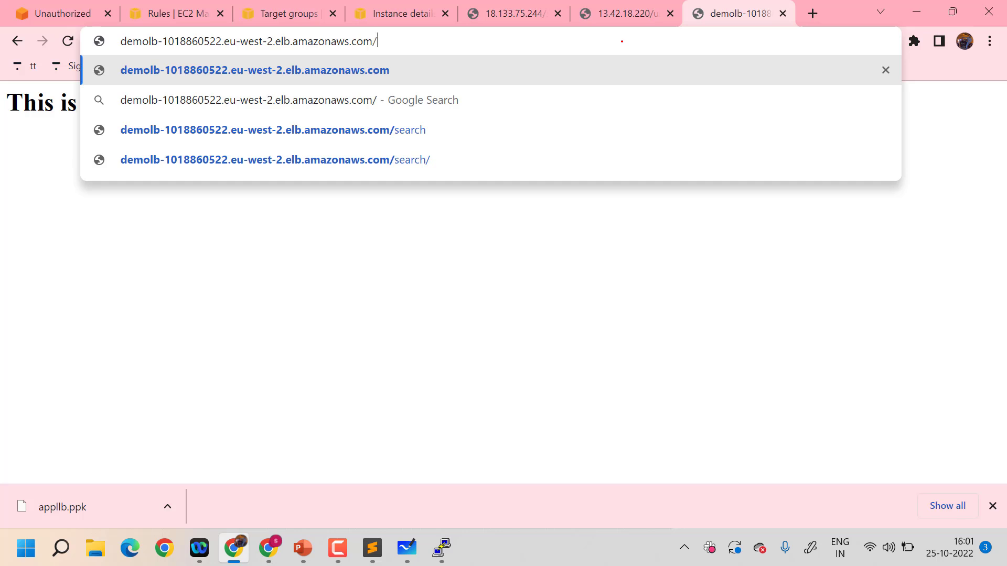
{"action": "type", "text": "user"}
{"action": "key", "text": "Return"}
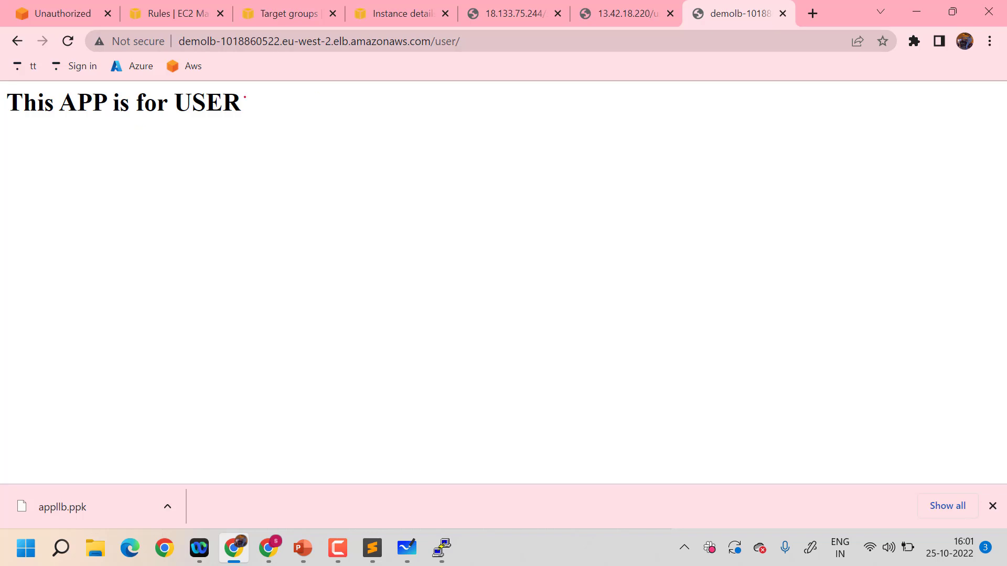
{"action": "left_click_drag", "start_coordinate": [271, 97], "coordinate": [18, 112]}
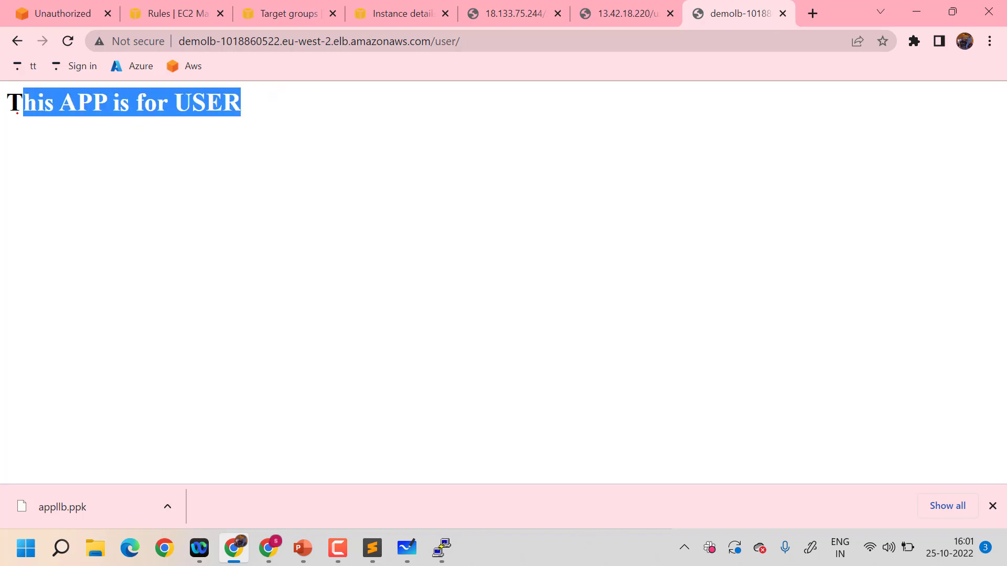
Test the search route by changing the path in the load balancer's address to /search and loading the page
{"action": "left_click", "coordinate": [466, 40]}
{"action": "left_click", "coordinate": [493, 41]}
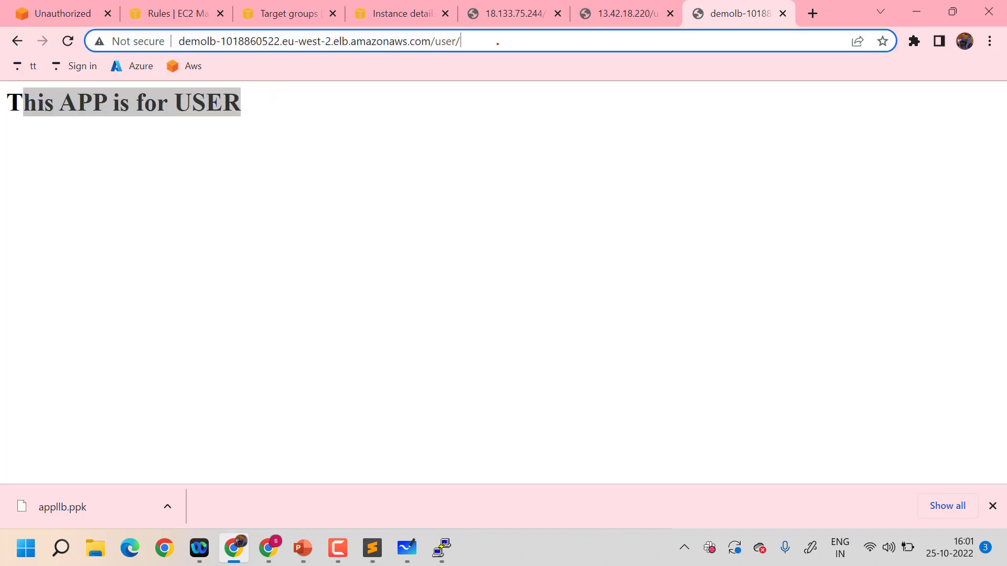
{"action": "key", "text": "BackSpace"}
{"action": "key", "text": "BackSpace"}
{"action": "key", "text": "BackSpace"}
{"action": "key", "text": "BackSpace"}
{"action": "key", "text": "BackSpace"}
{"action": "type", "text": "s"}
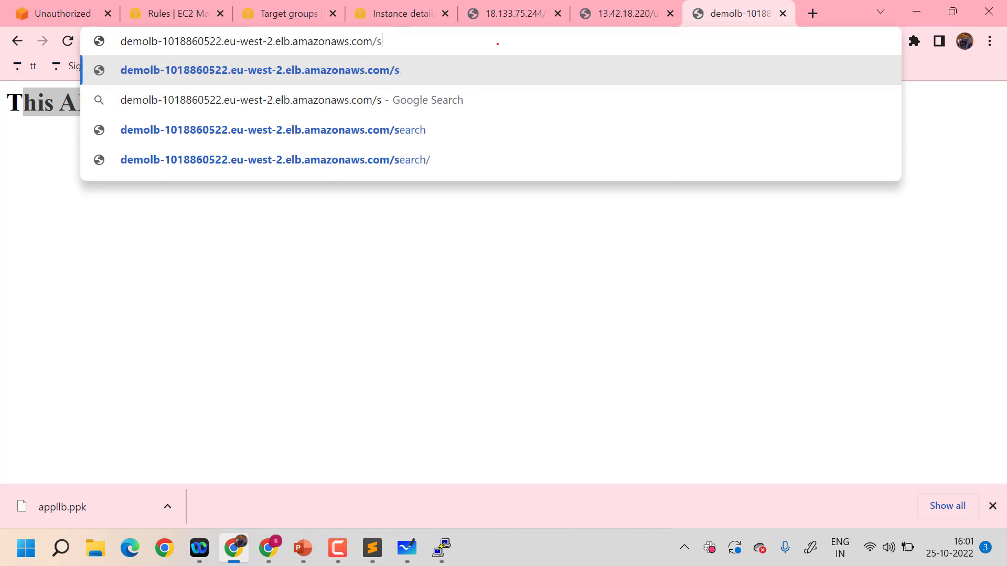
{"action": "type", "text": "earc h"}
{"action": "key", "text": "BackSpace"}
{"action": "key", "text": "BackSpace"}
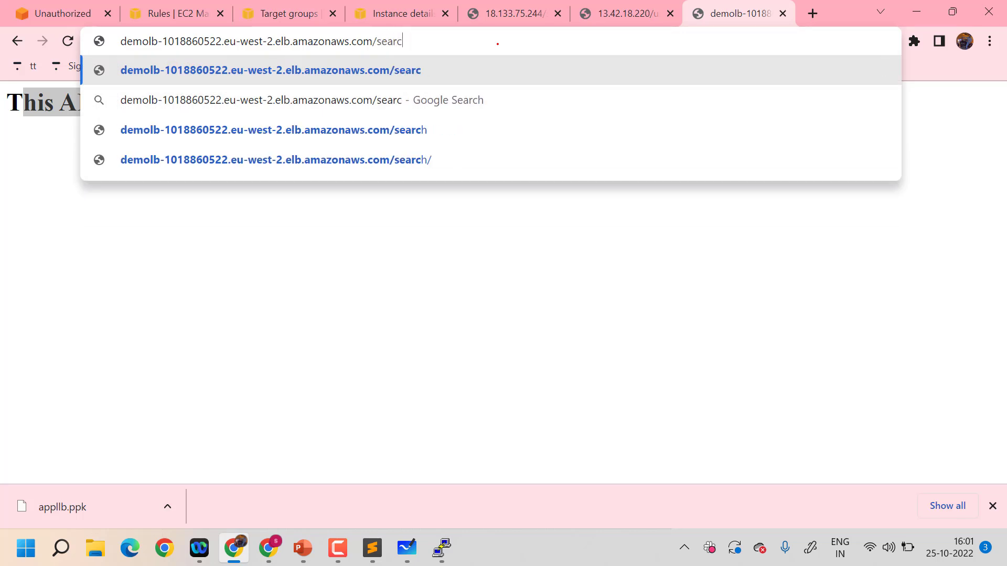
{"action": "type", "text": "h"}
{"action": "key", "text": "Return"}
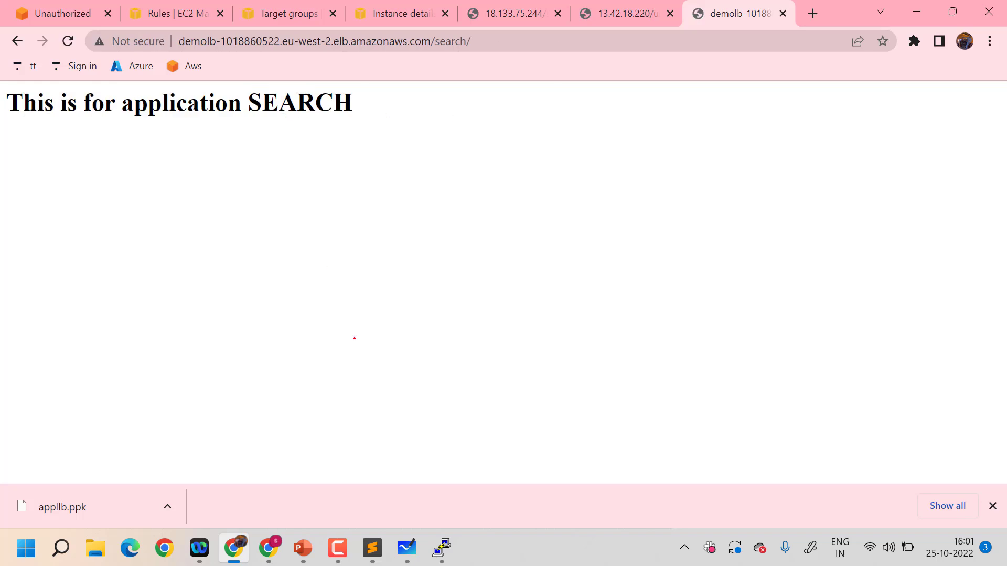
Review the routing diagram in Microsoft Whiteboard, then switch to the load balancing presentation in PowerPoint
{"action": "mouse_move", "coordinate": [434, 538]}
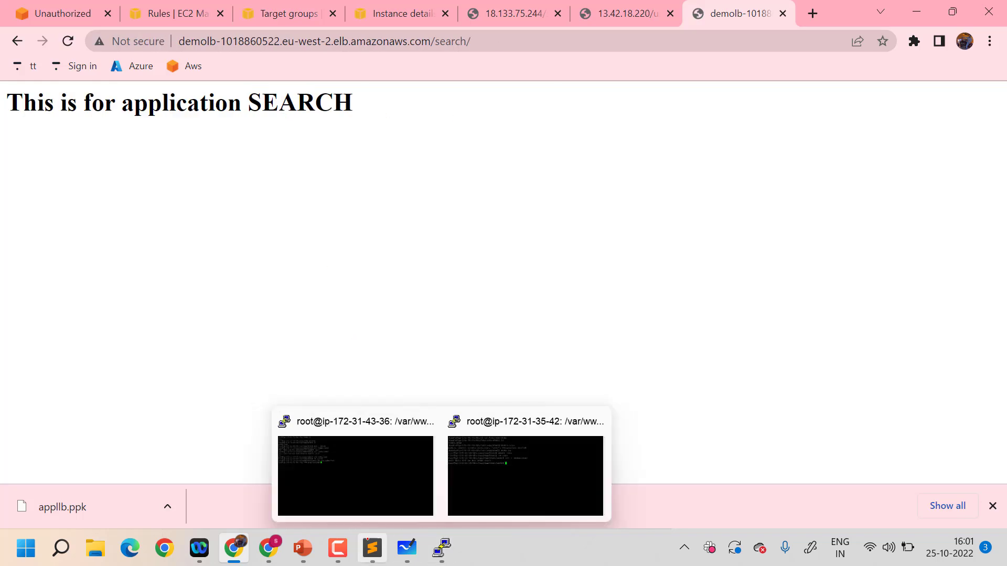
{"action": "left_click", "coordinate": [407, 548]}
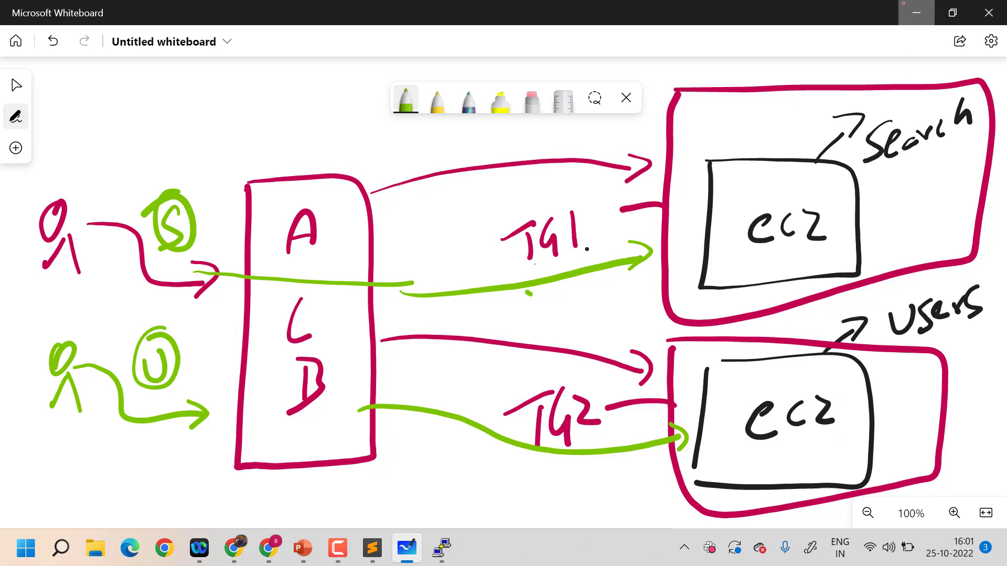
{"action": "left_click", "coordinate": [904, 5]}
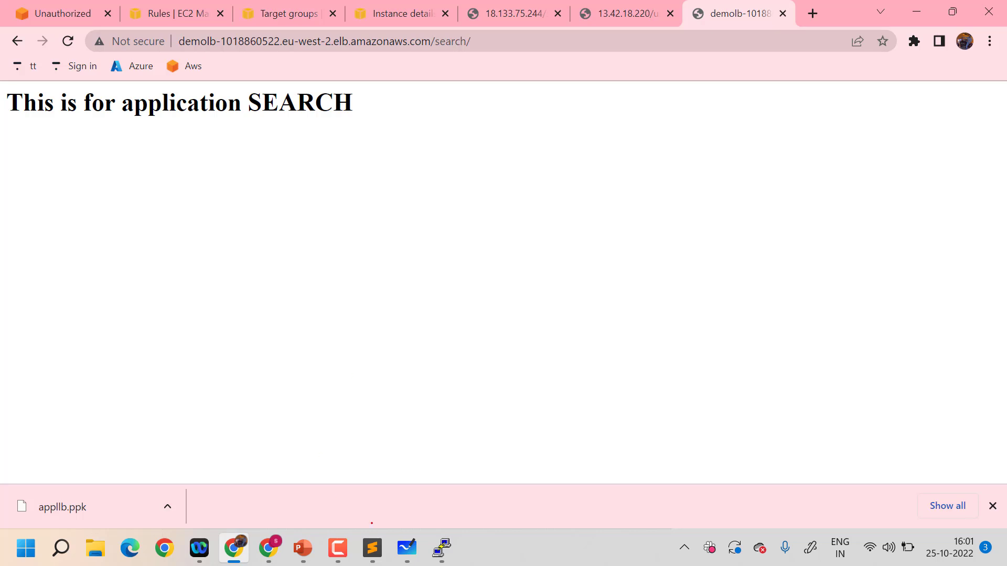
{"action": "mouse_move", "coordinate": [303, 549]}
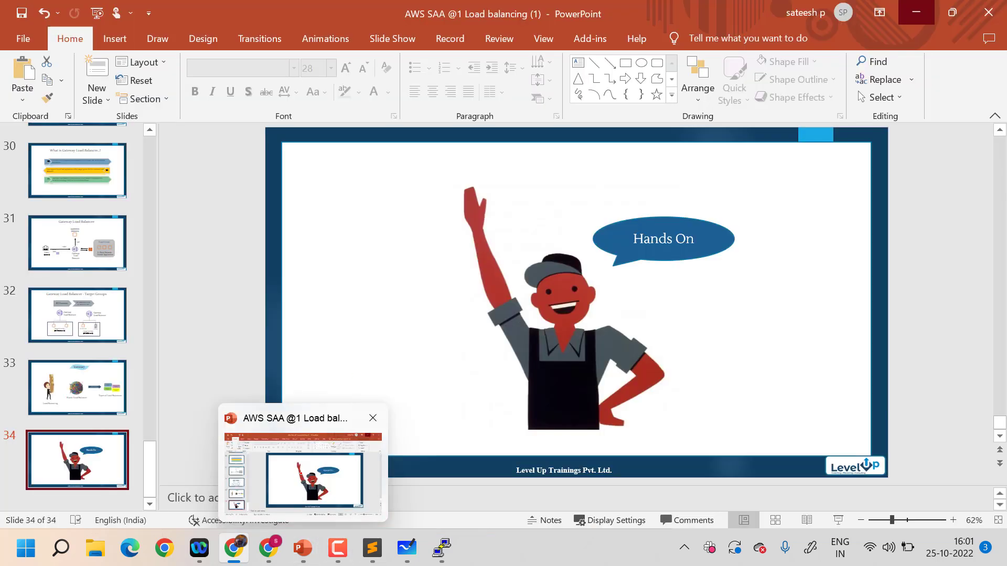
{"action": "left_click", "coordinate": [303, 472]}
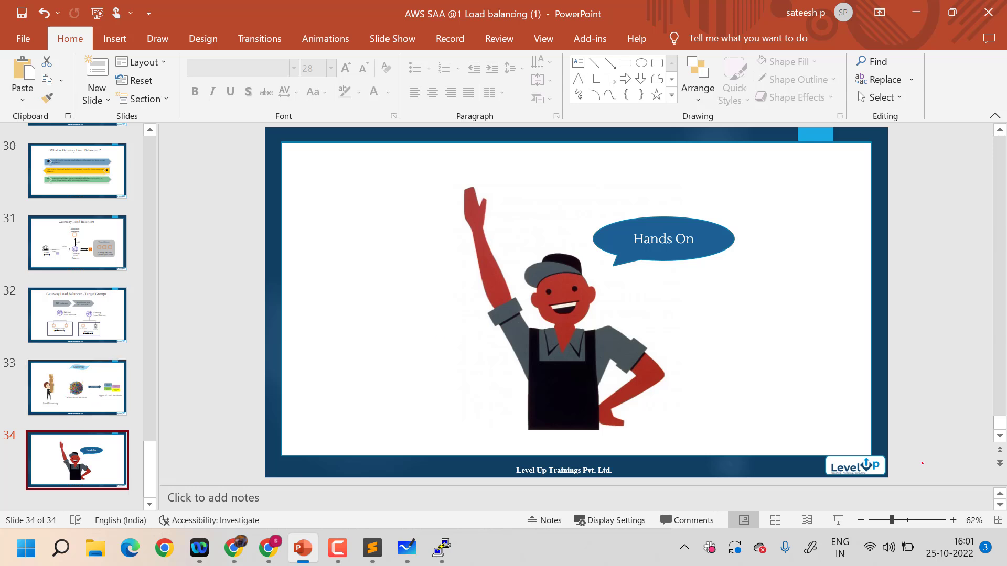